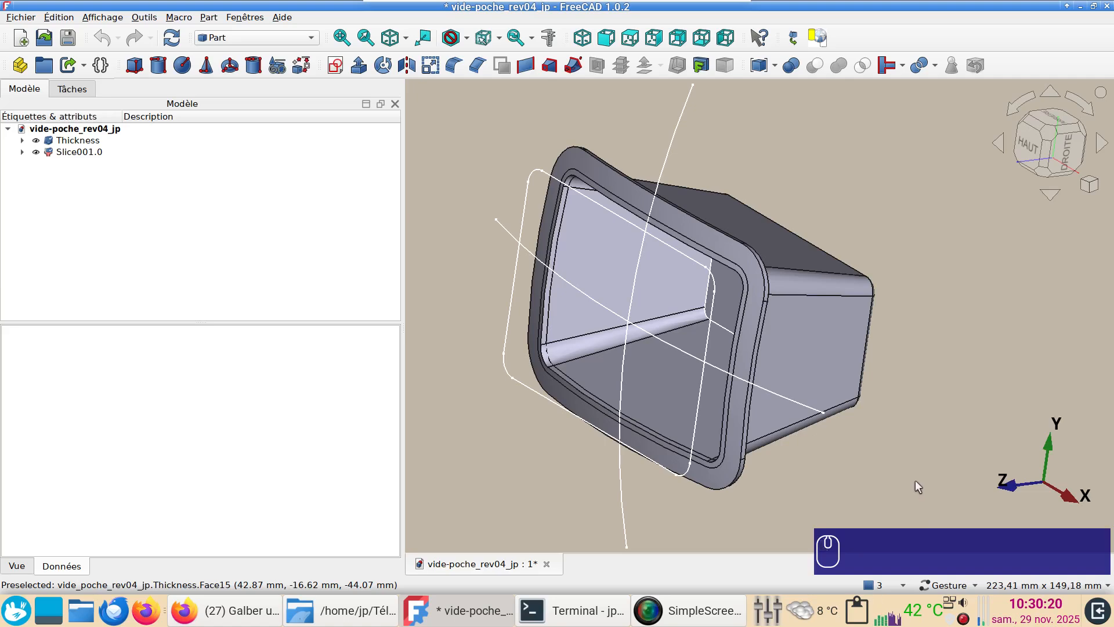
Examine the finished tray model from several angles, temporarily hiding the Thickness body to inspect the rim
{"action": "left_click_drag", "start_coordinate": [905, 464], "coordinate": [896, 371]}
{"action": "right_click_drag", "start_coordinate": [864, 380], "coordinate": [860, 359]}
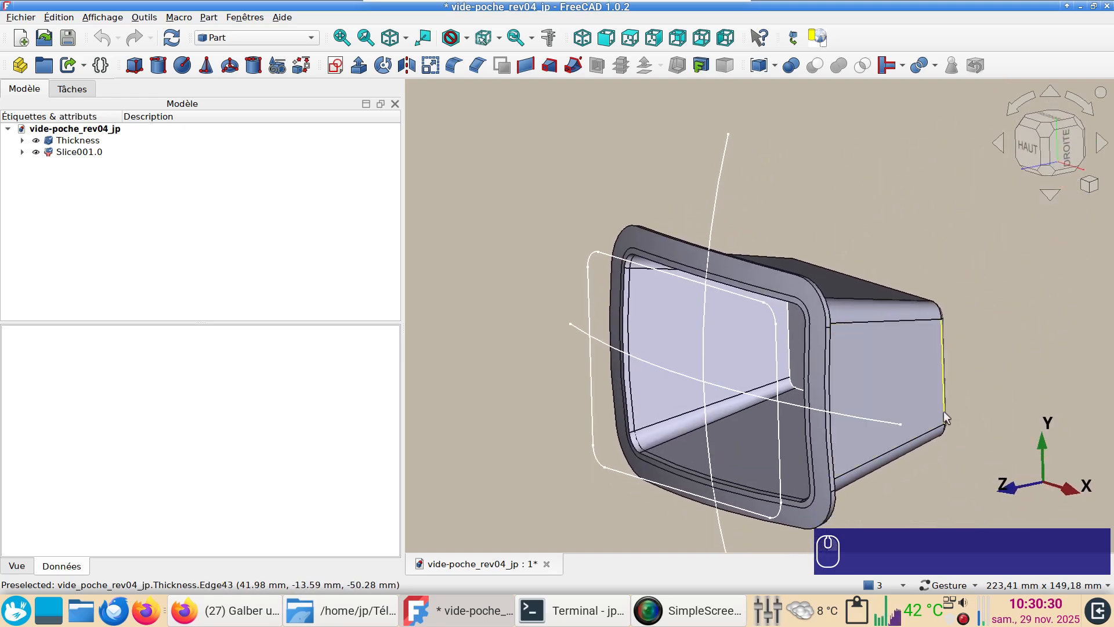
{"action": "right_click_drag", "start_coordinate": [996, 371], "coordinate": [962, 362]}
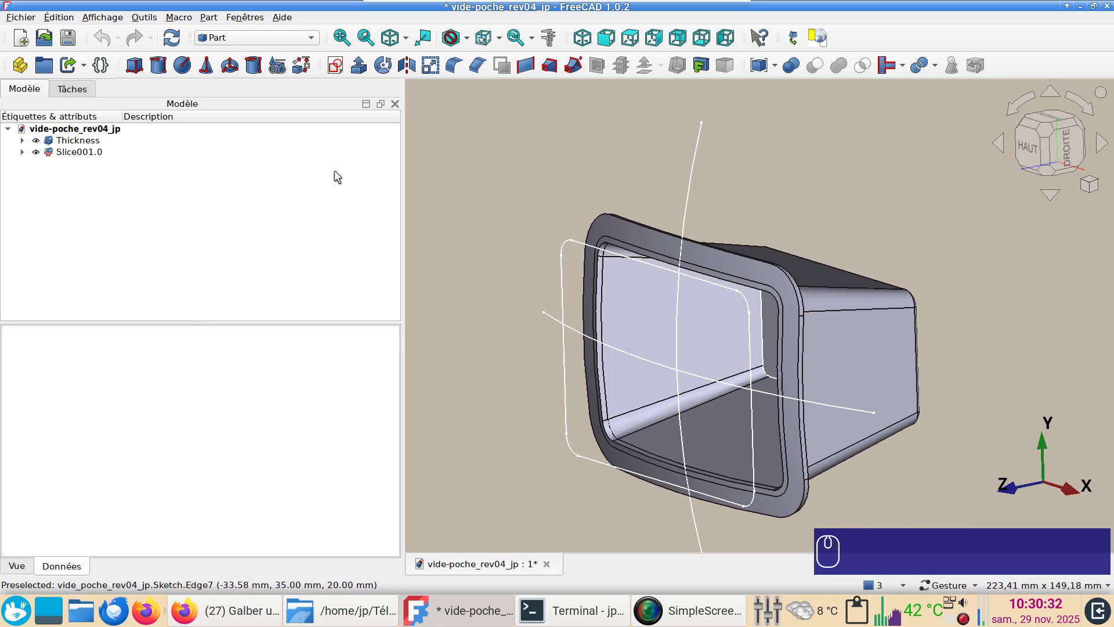
{"action": "left_click", "coordinate": [868, 369]}
{"action": "key", "text": "space"}
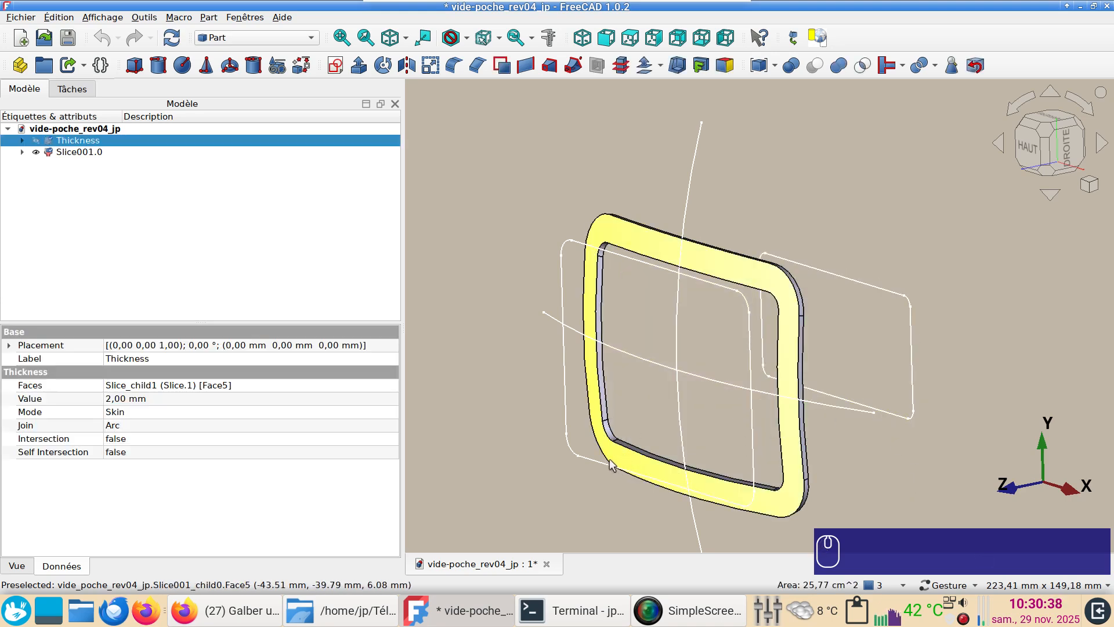
{"action": "key", "text": "space"}
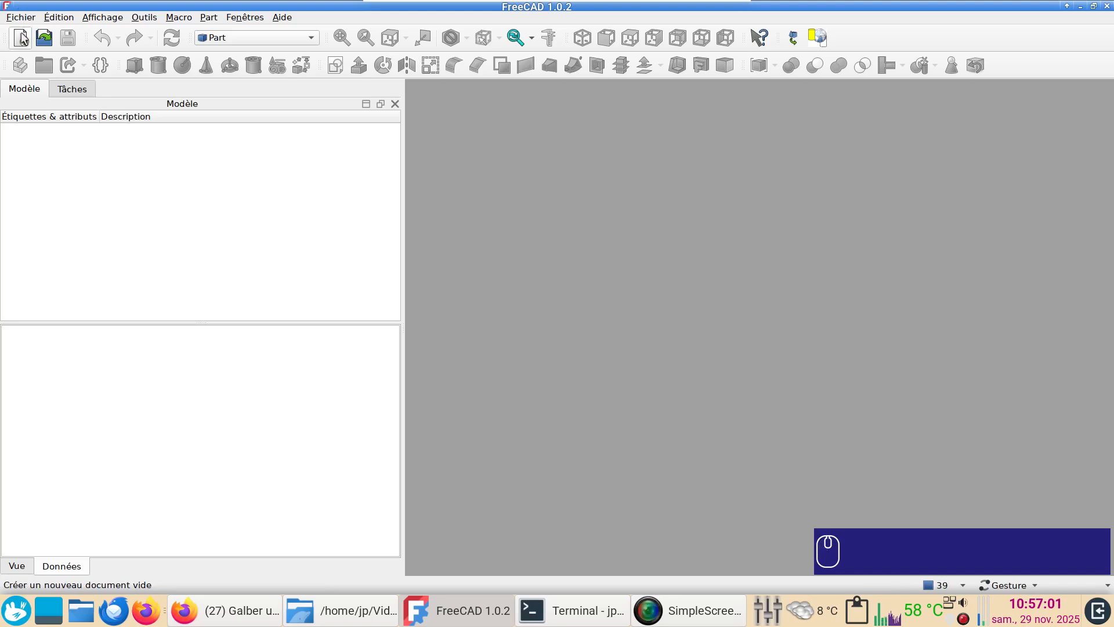
Create a new document and start a sketch on the XY plane with 0 mm offset
{"action": "left_click", "coordinate": [20, 38]}
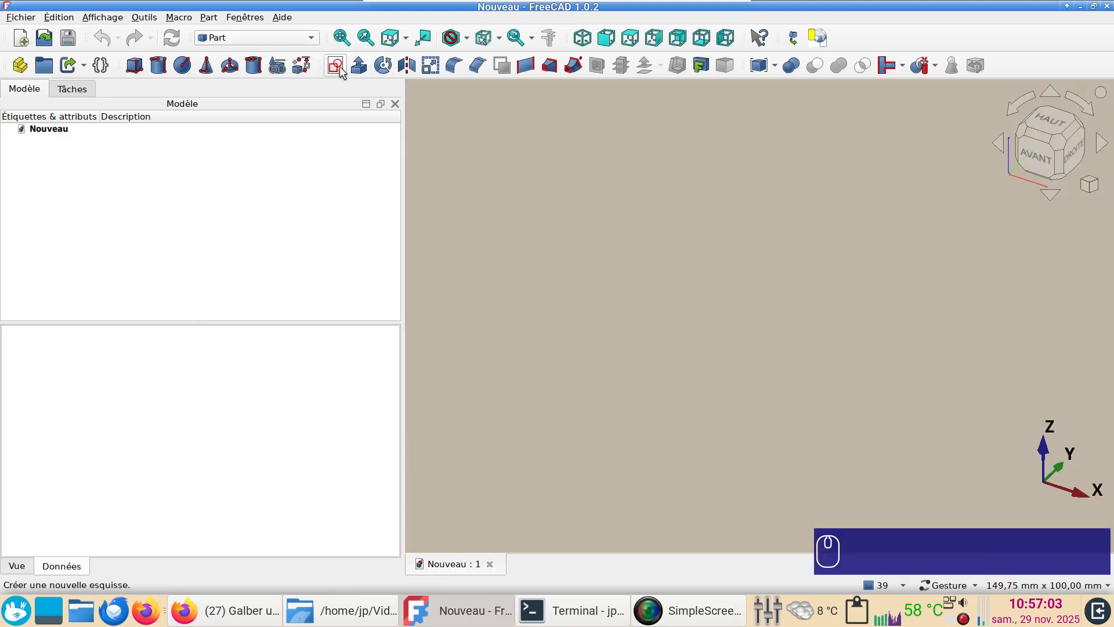
{"action": "left_click", "coordinate": [338, 68]}
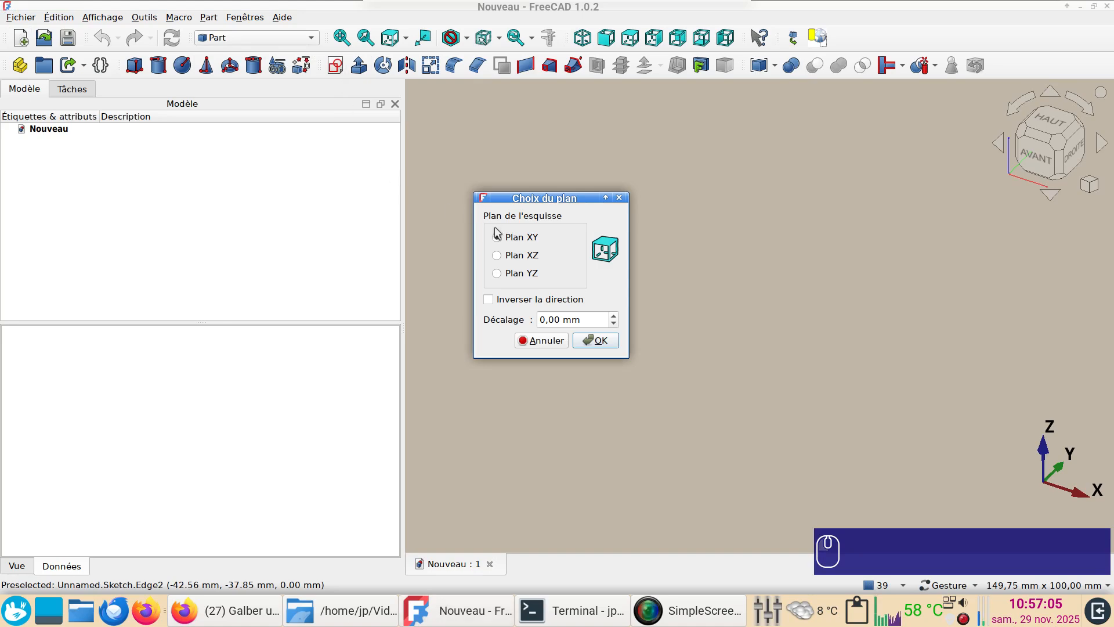
{"action": "left_click", "coordinate": [596, 341]}
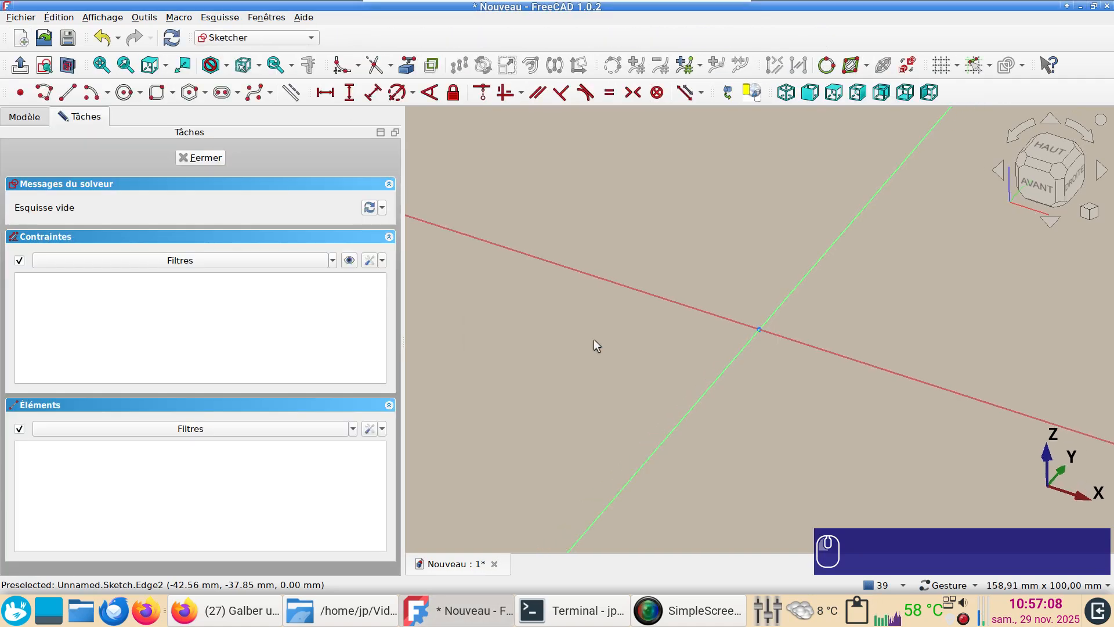
Draw a 100 × 80 mm rounded rectangle with 6 mm corner radius, starting from a corner at about (-58, 40) mm
{"action": "left_click", "coordinate": [172, 93]}
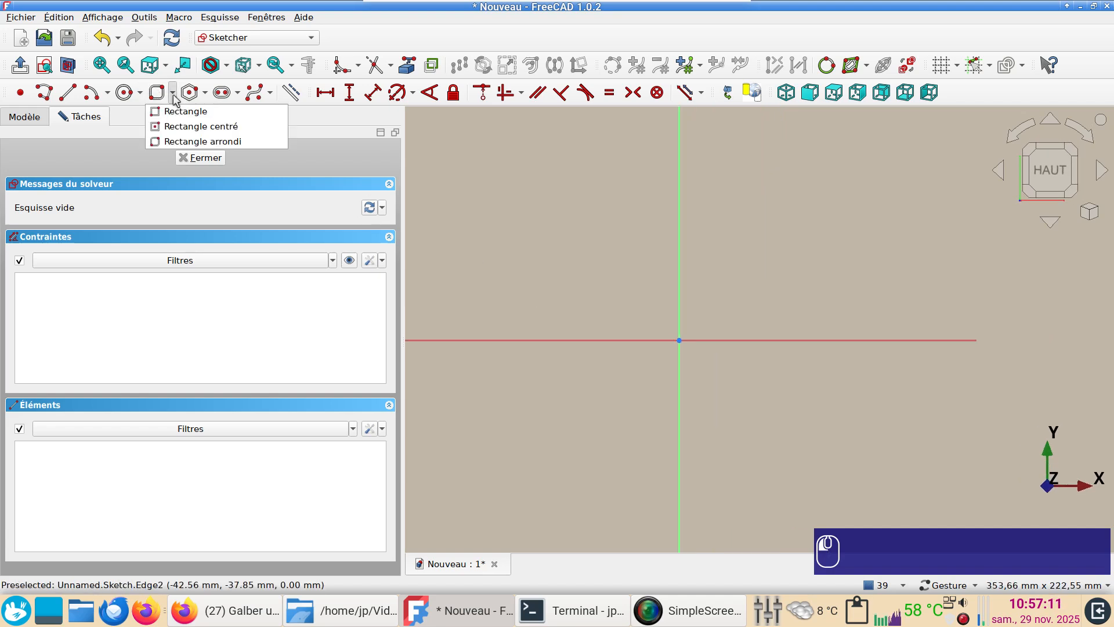
{"action": "left_click", "coordinate": [186, 142]}
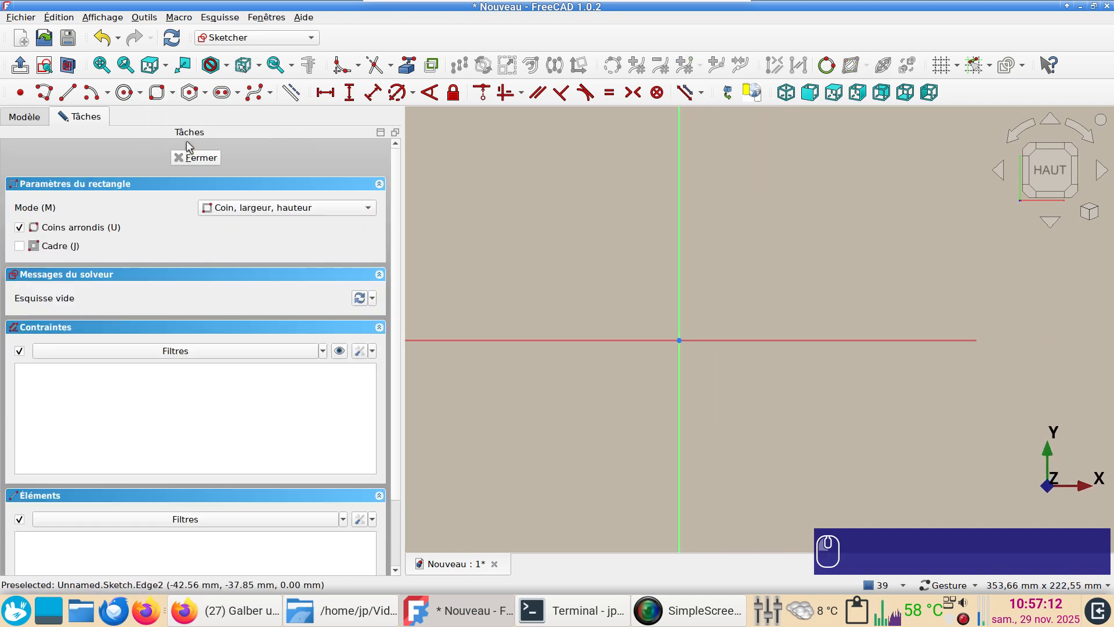
{"action": "left_click", "coordinate": [563, 260]}
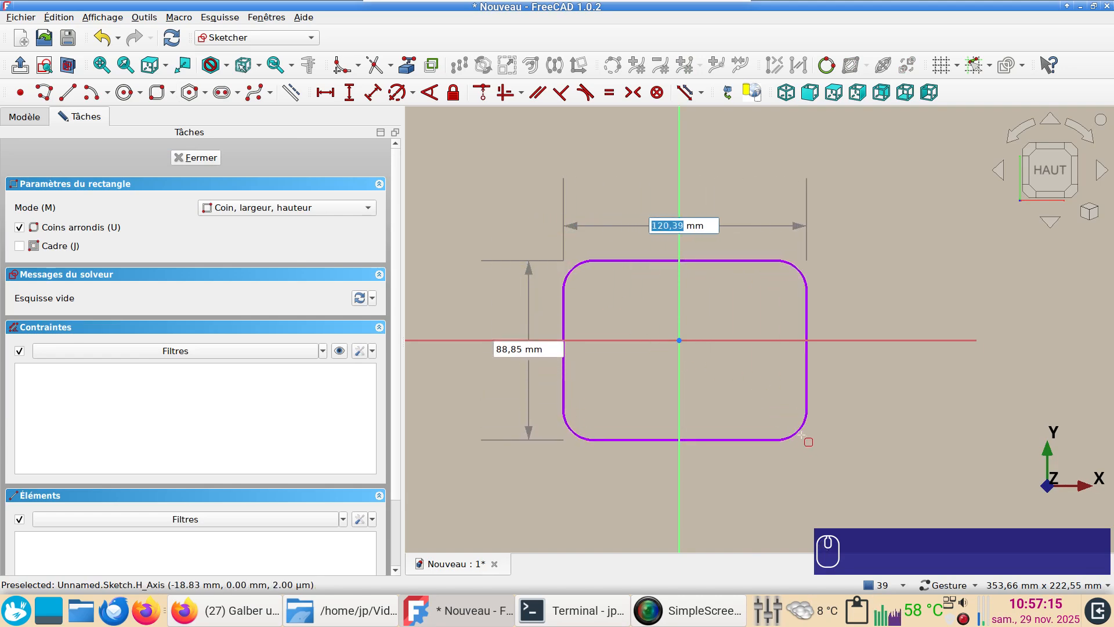
{"action": "type", "text": "100"}
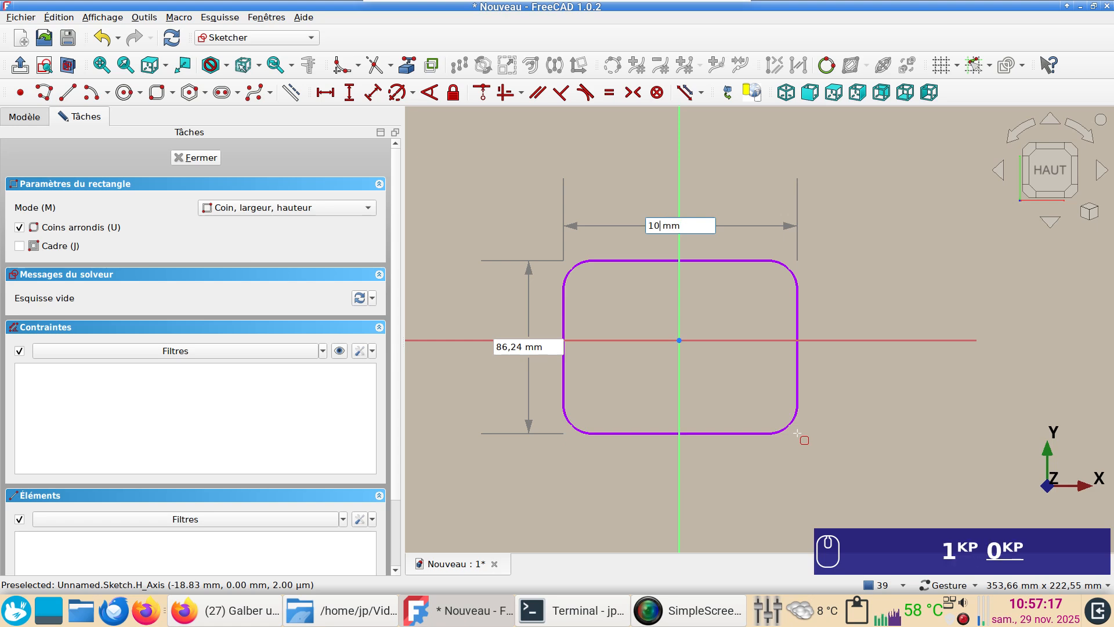
{"action": "key", "text": "Return"}
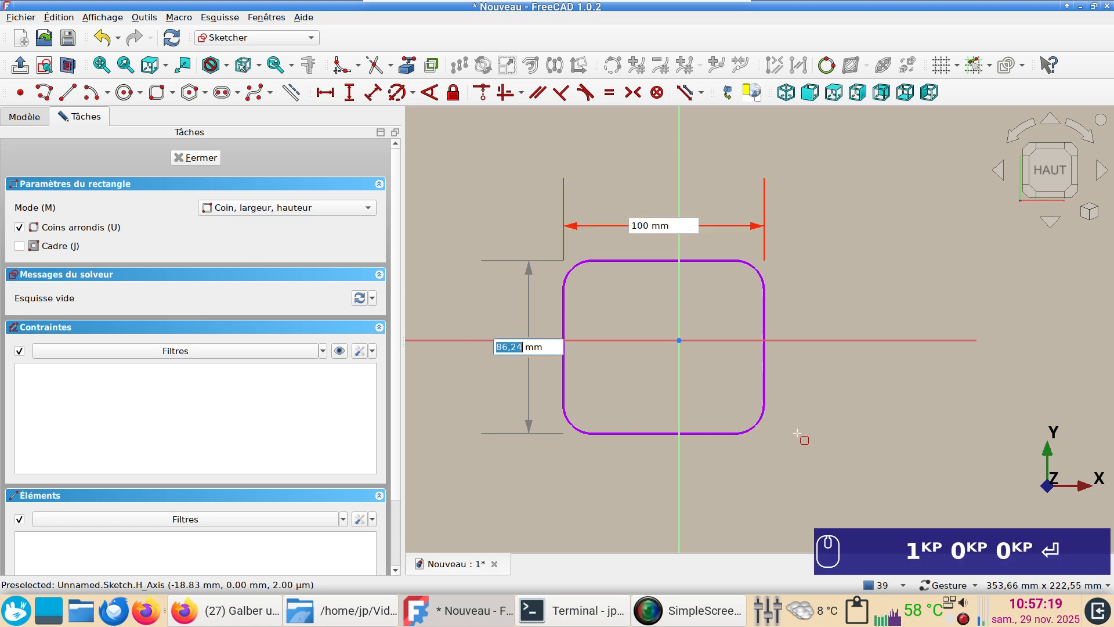
{"action": "type", "text": "80"}
{"action": "key", "text": "Return"}
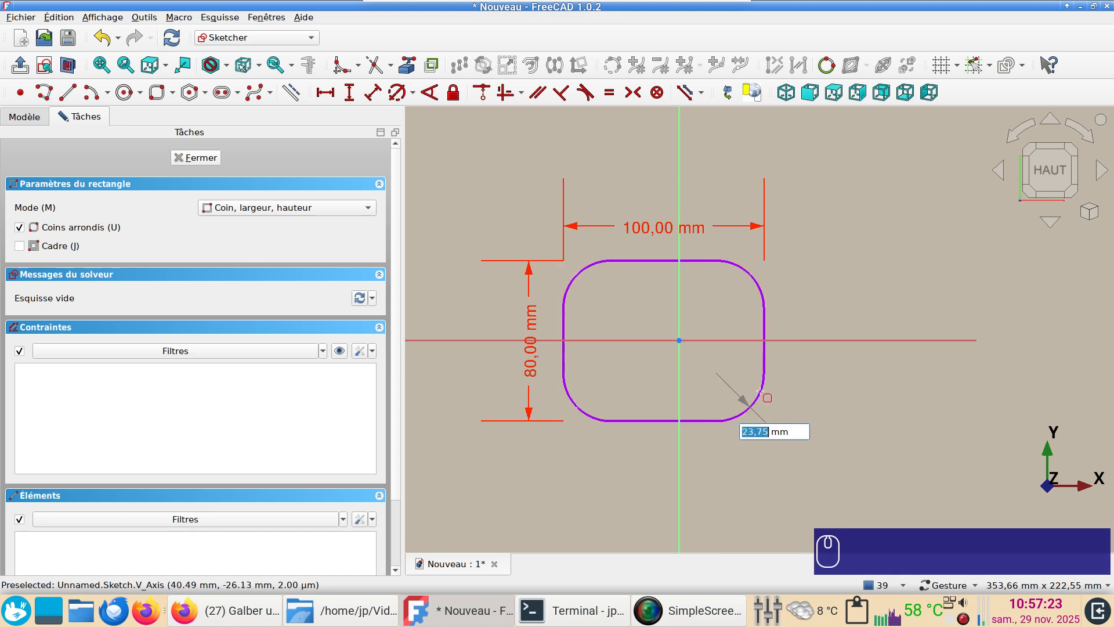
{"action": "type", "text": "6"}
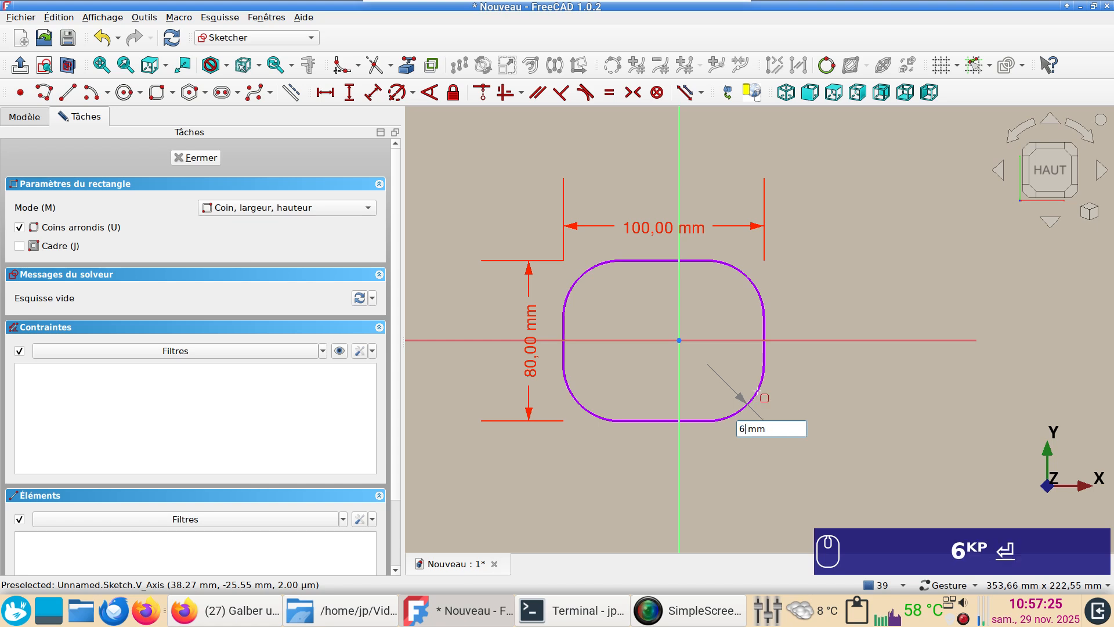
{"action": "key", "text": "Return"}
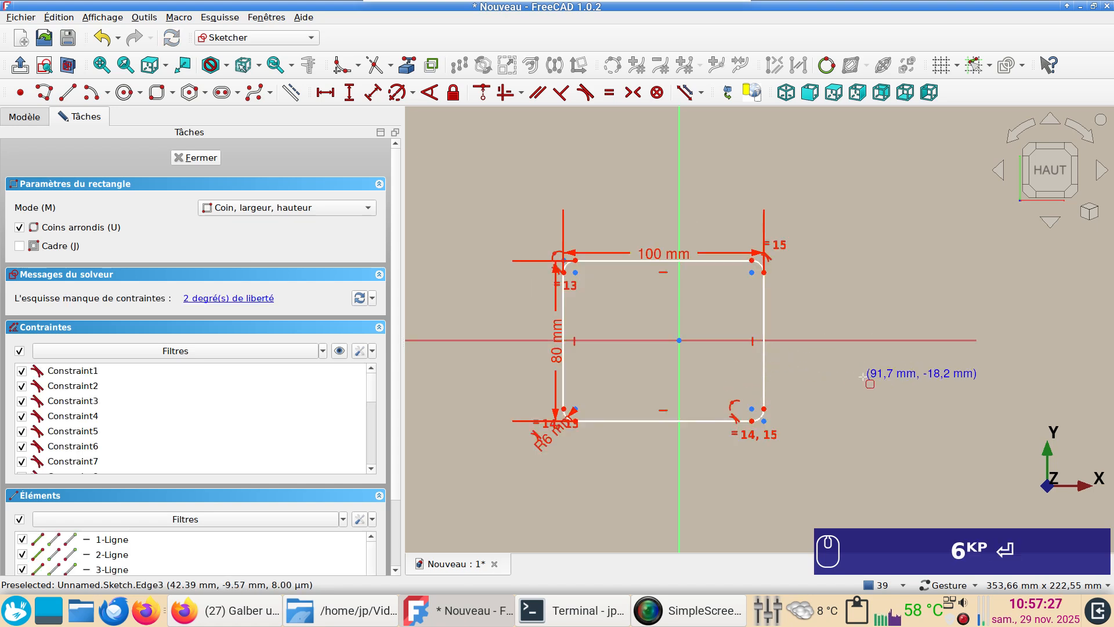
Center the rounded rectangle by making its upper-left and lower-right arc centers symmetric about the origin
{"action": "scroll", "coordinate": [841, 383], "scroll_direction": "up", "scroll_amount": 1}
{"action": "right_click", "coordinate": [841, 385]}
{"action": "right_click_drag", "start_coordinate": [817, 382], "coordinate": [866, 386]}
{"action": "left_click", "coordinate": [780, 420]}
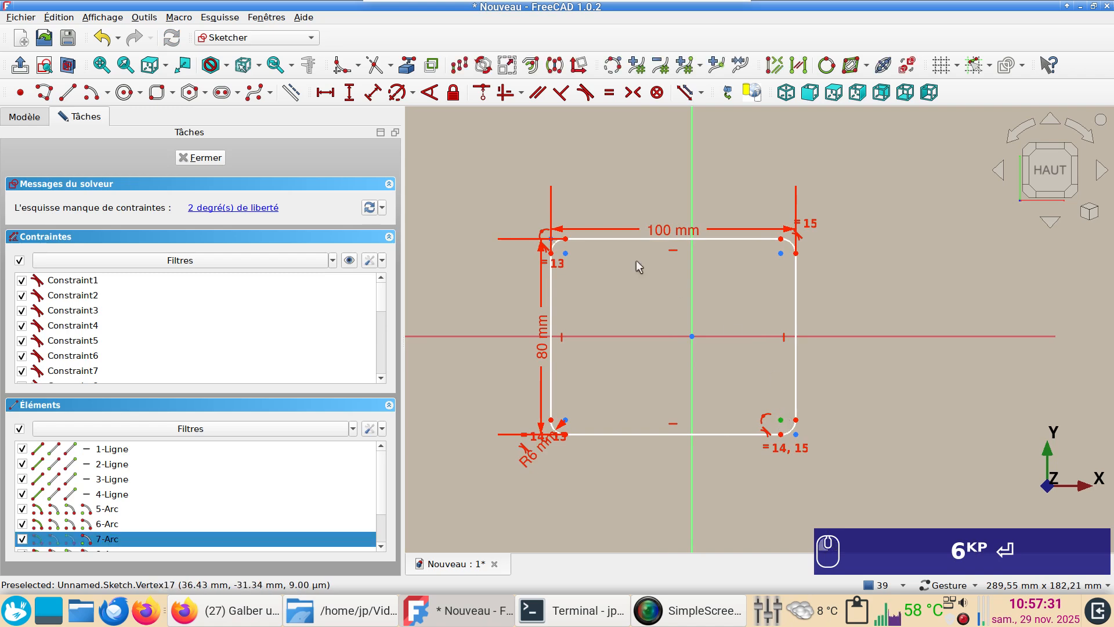
{"action": "left_click", "coordinate": [566, 253]}
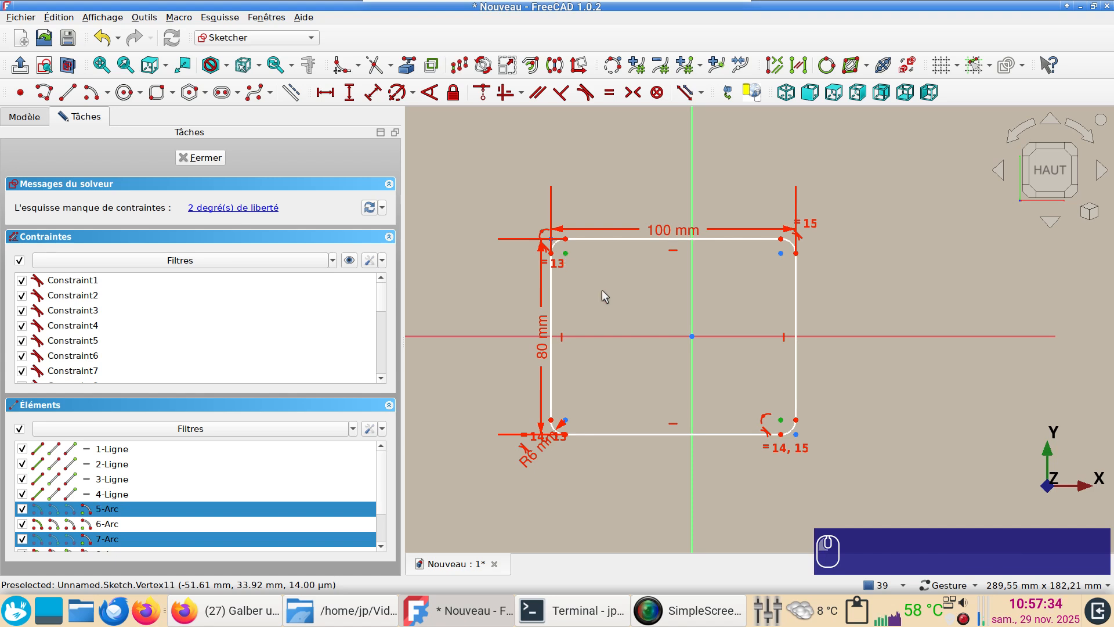
{"action": "left_click", "coordinate": [692, 336]}
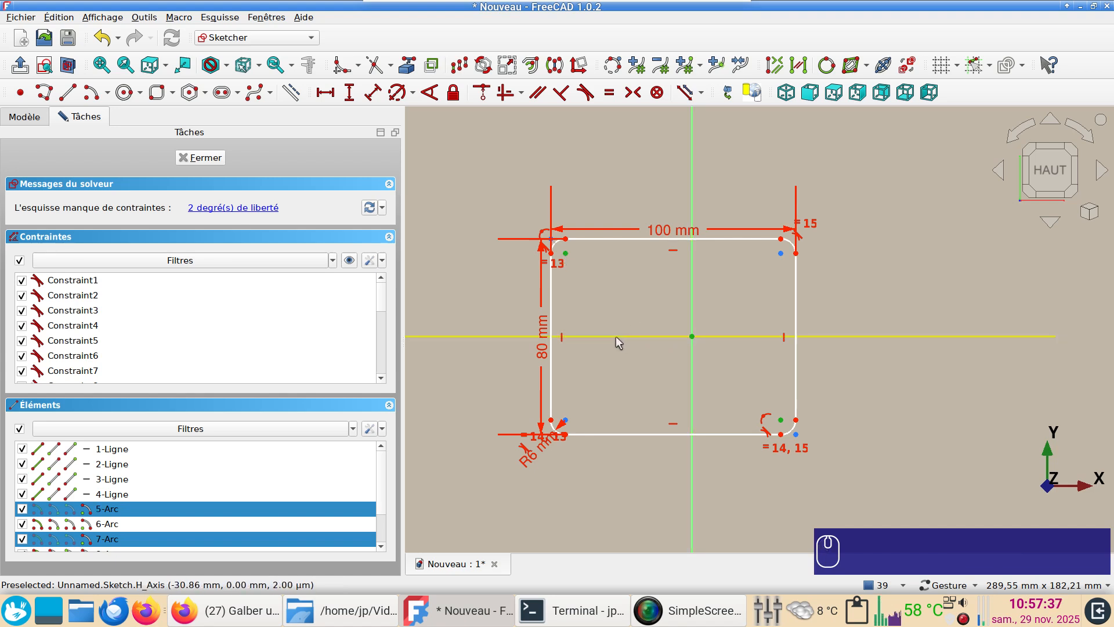
{"action": "key", "text": "s"}
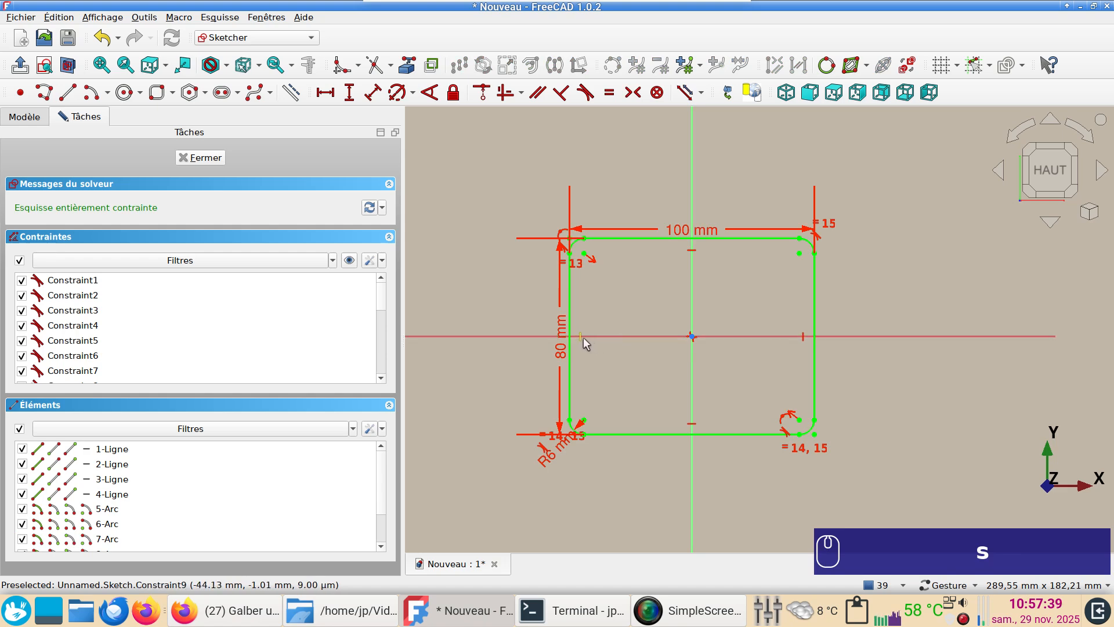
Delete the vertical constraints from the two side edges of the rounded rectangle
{"action": "left_click", "coordinate": [581, 338]}
{"action": "key", "text": "Delete"}
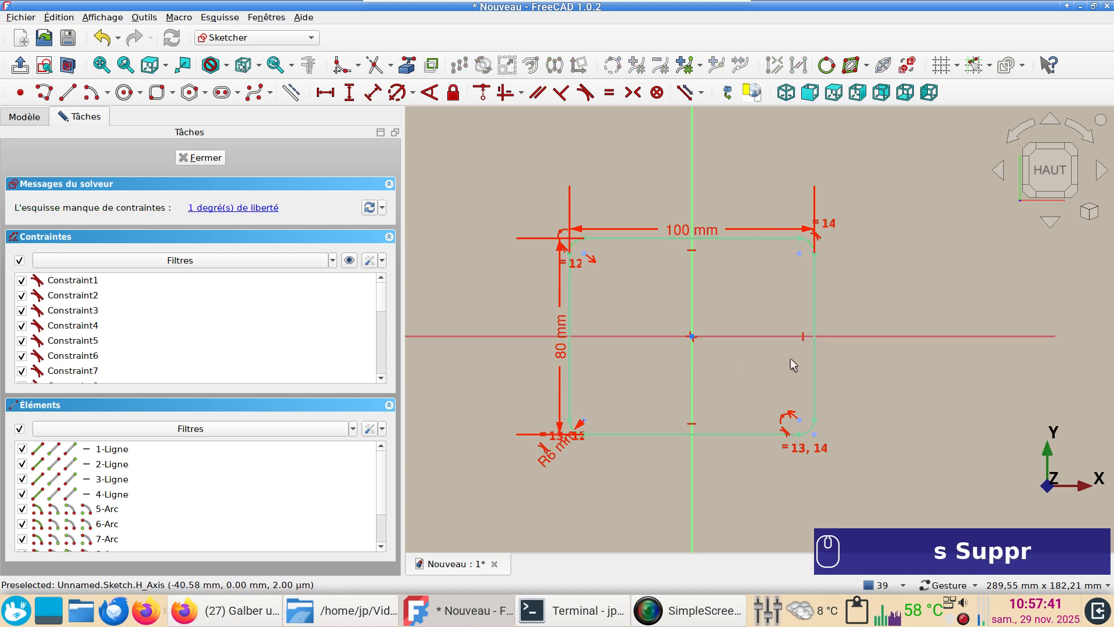
{"action": "left_click", "coordinate": [803, 340]}
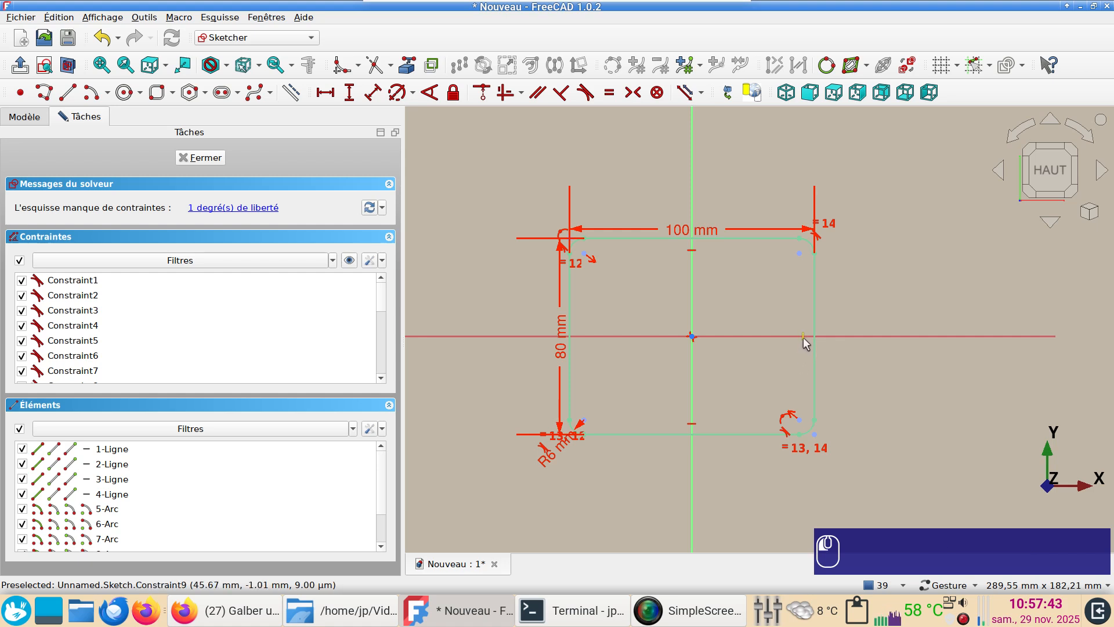
{"action": "key", "text": "Delete"}
Constrain the length of the profile's lower straight edge to 80 mm
{"action": "left_click", "coordinate": [745, 434]}
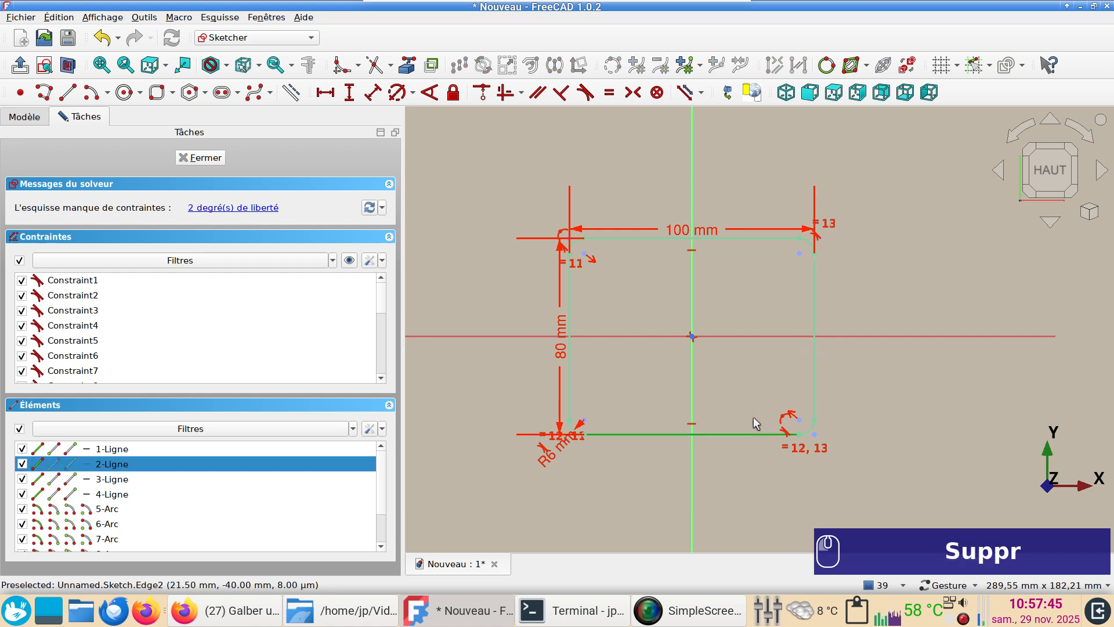
{"action": "key", "text": "i"}
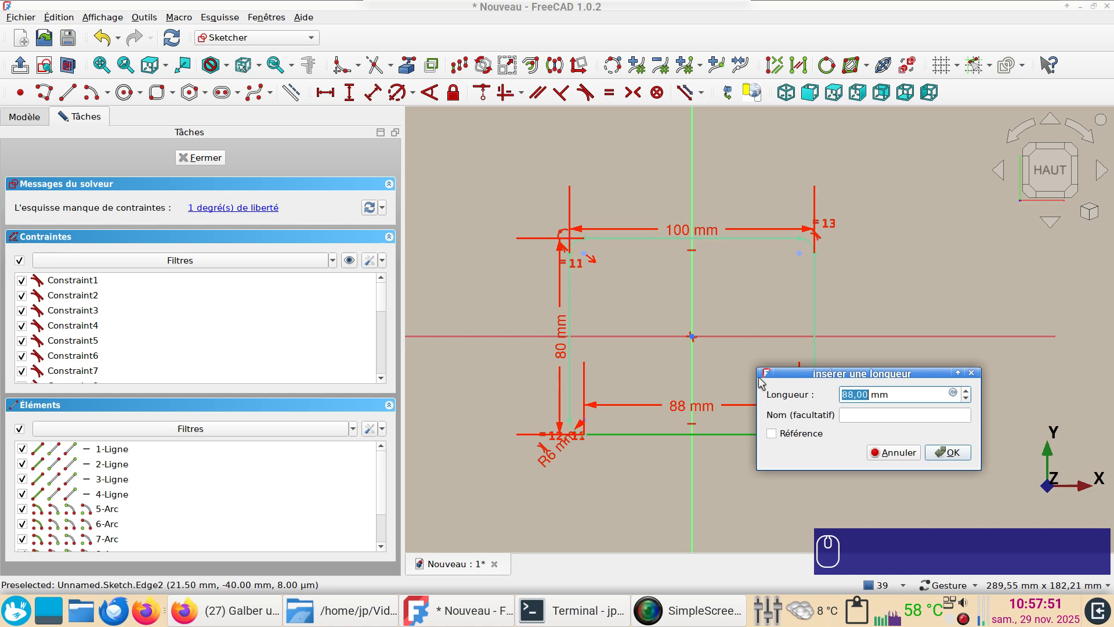
{"action": "type", "text": "80"}
{"action": "key", "text": "Return"}
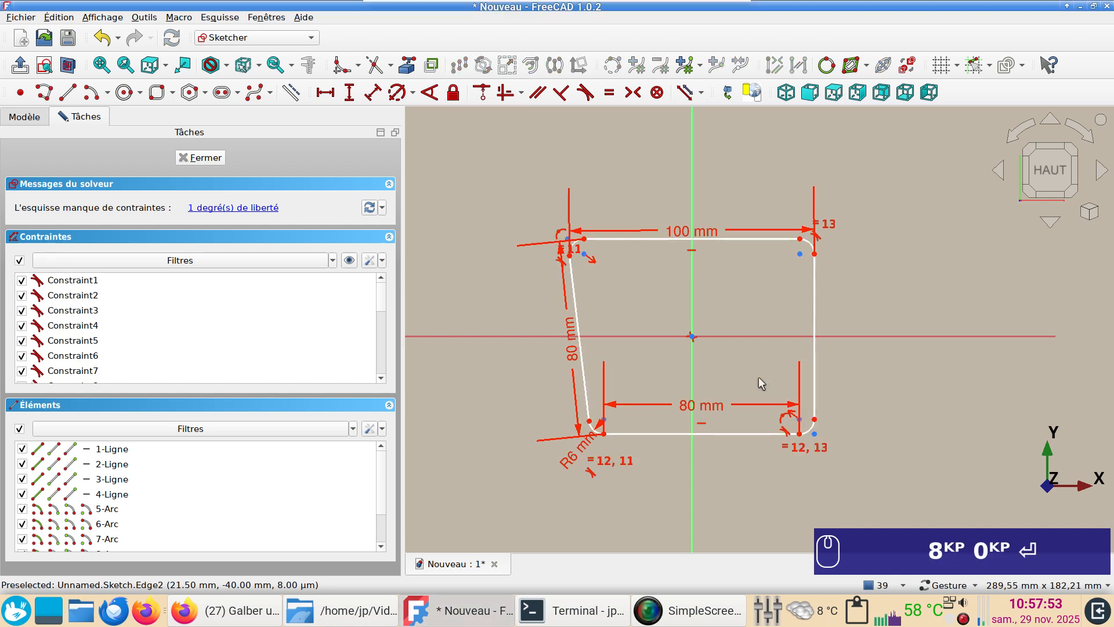
Make the two slanted side edges equal in length and close the sketch
{"action": "left_click", "coordinate": [583, 380]}
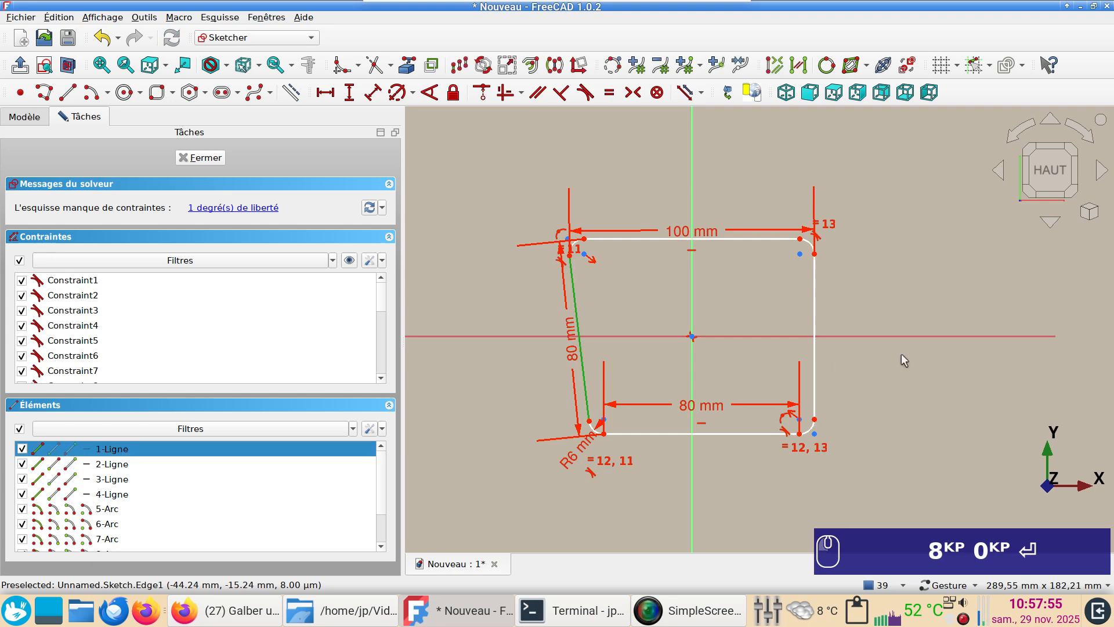
{"action": "left_click", "coordinate": [815, 376]}
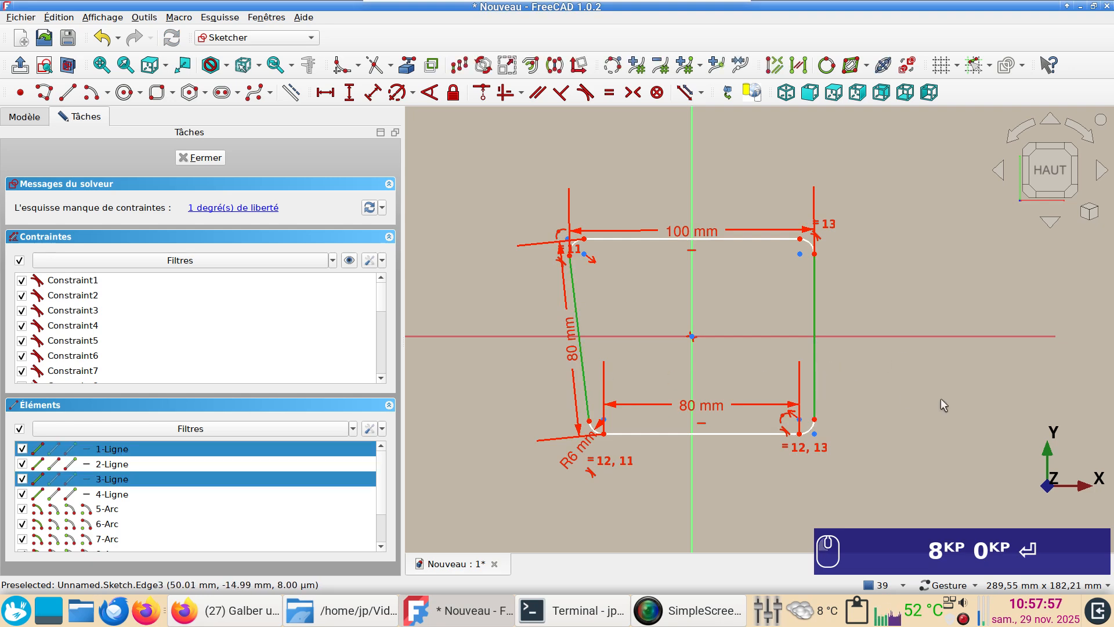
{"action": "key", "text": "e"}
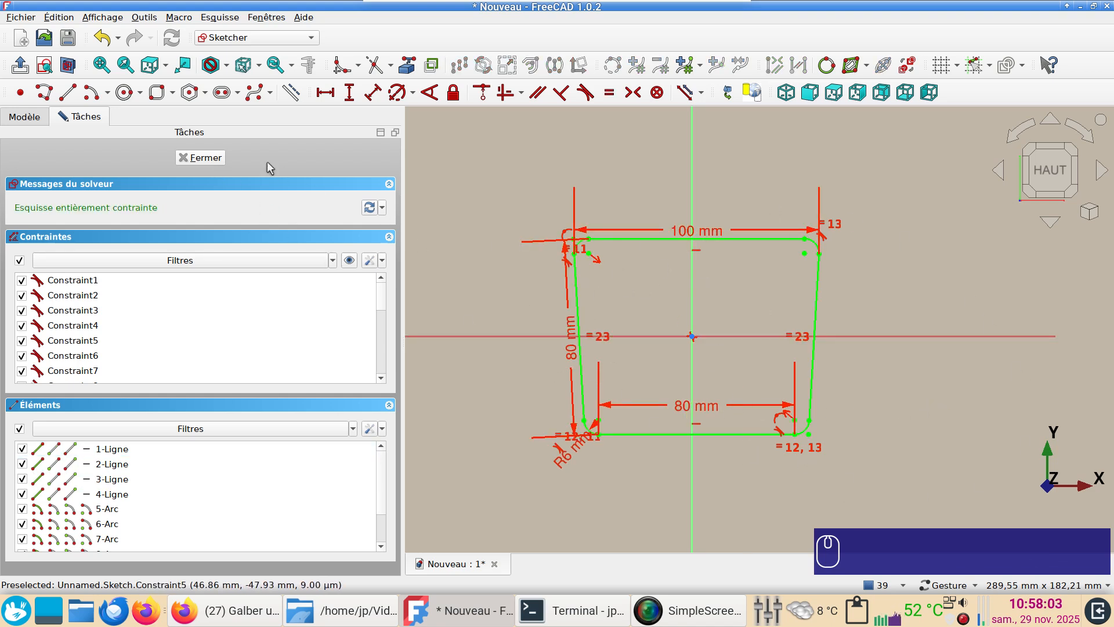
{"action": "key", "text": "Escape"}
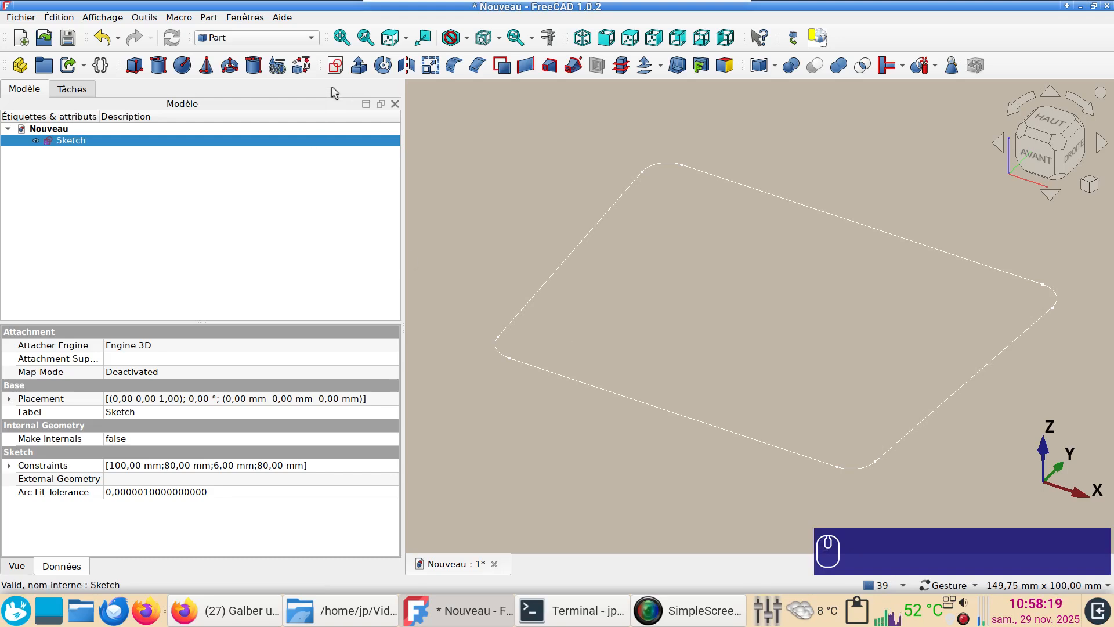
Start a second sketch on the XY plane with 0 mm offset and nothing selected
{"action": "left_click", "coordinate": [496, 144]}
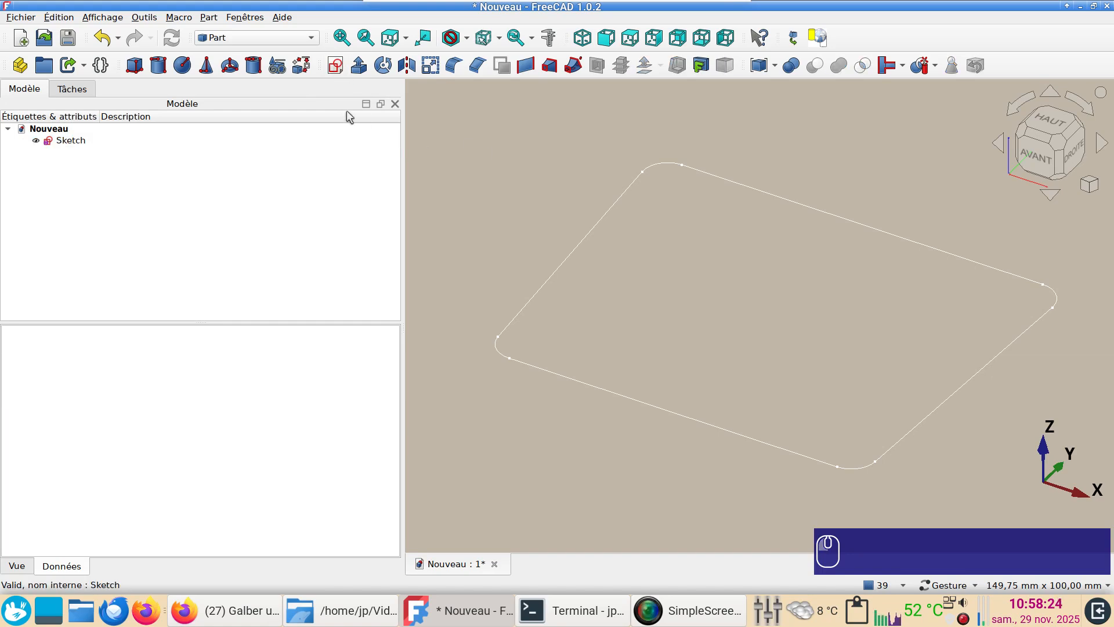
{"action": "left_click", "coordinate": [337, 67]}
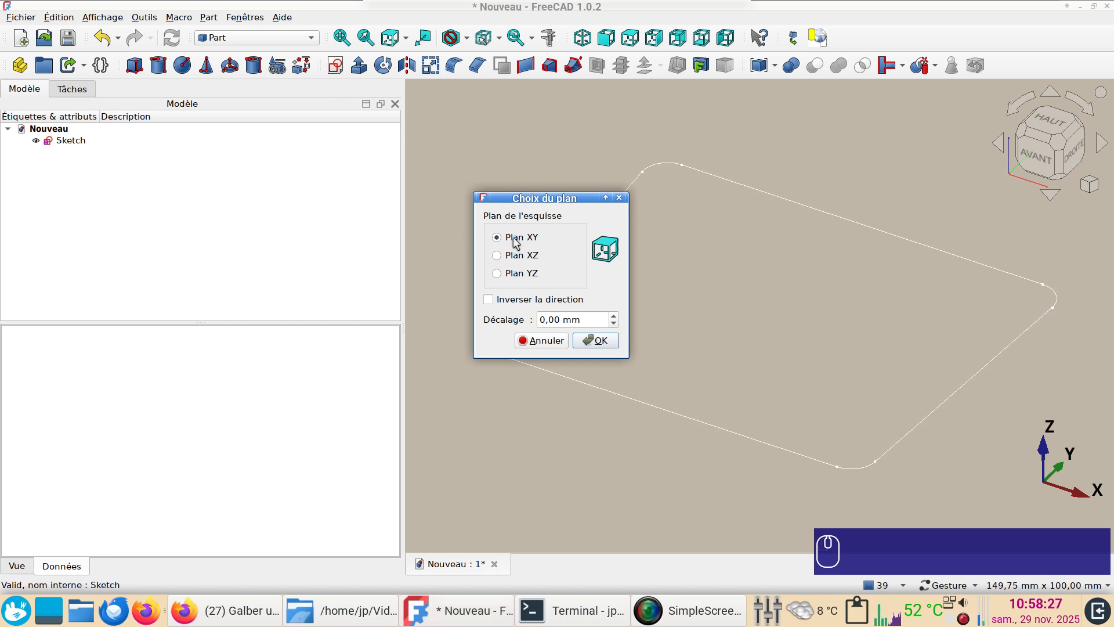
{"action": "left_click", "coordinate": [588, 339]}
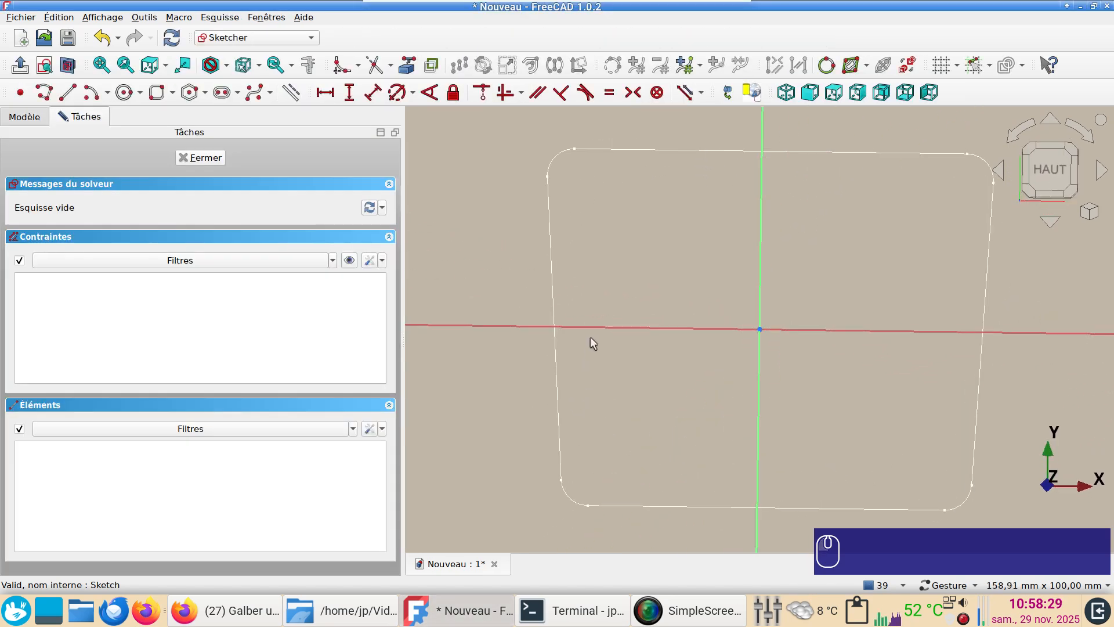
Draw a rounded rectangle inside the larger profile, 80 mm wide and 40 mm high with 3 mm corner radii
{"action": "left_click", "coordinate": [162, 95]}
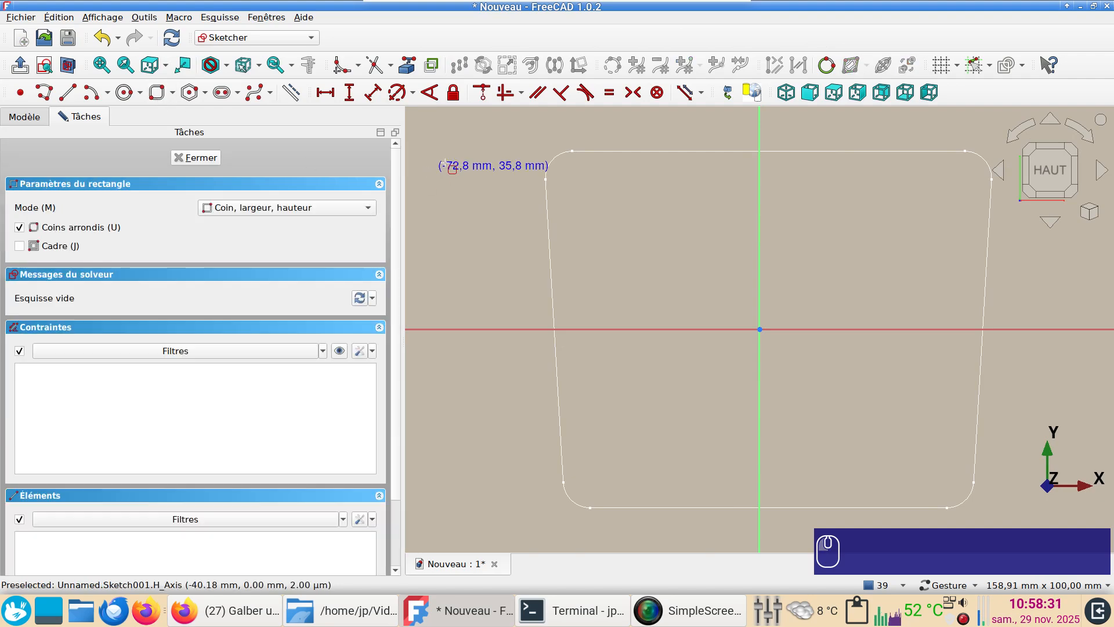
{"action": "left_click", "coordinate": [620, 247]}
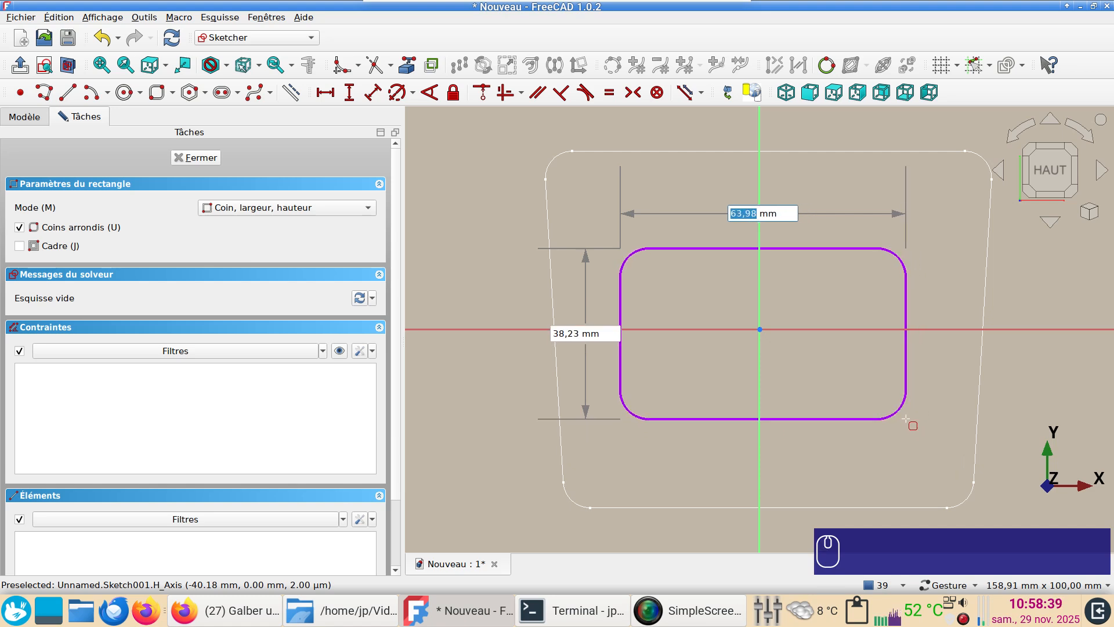
{"action": "type", "text": "8"}
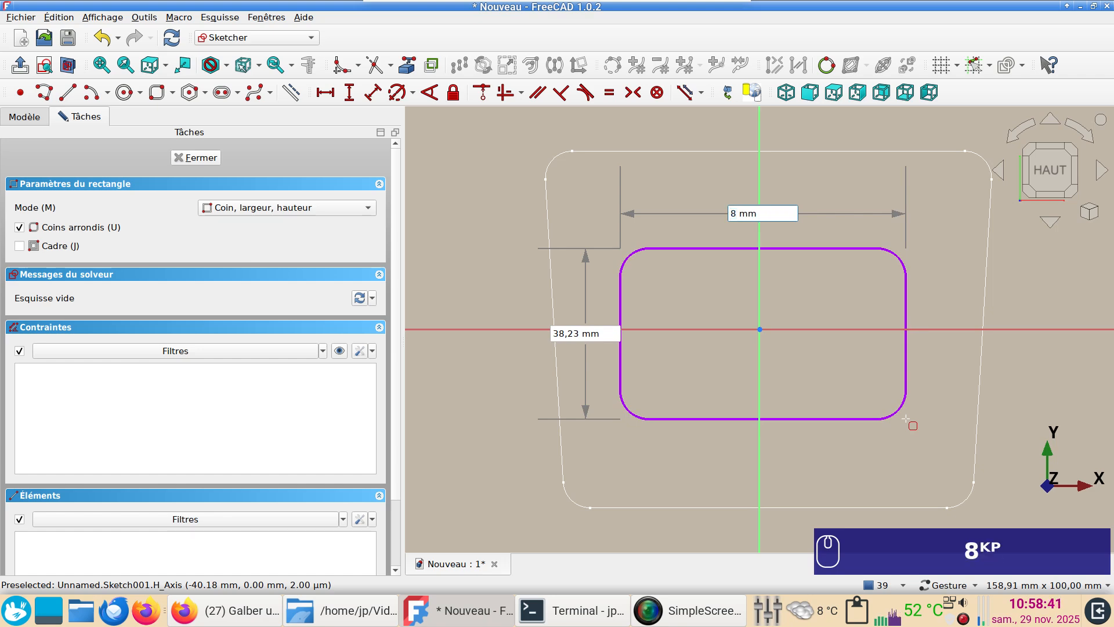
{"action": "type", "text": "0"}
{"action": "key", "text": "Return"}
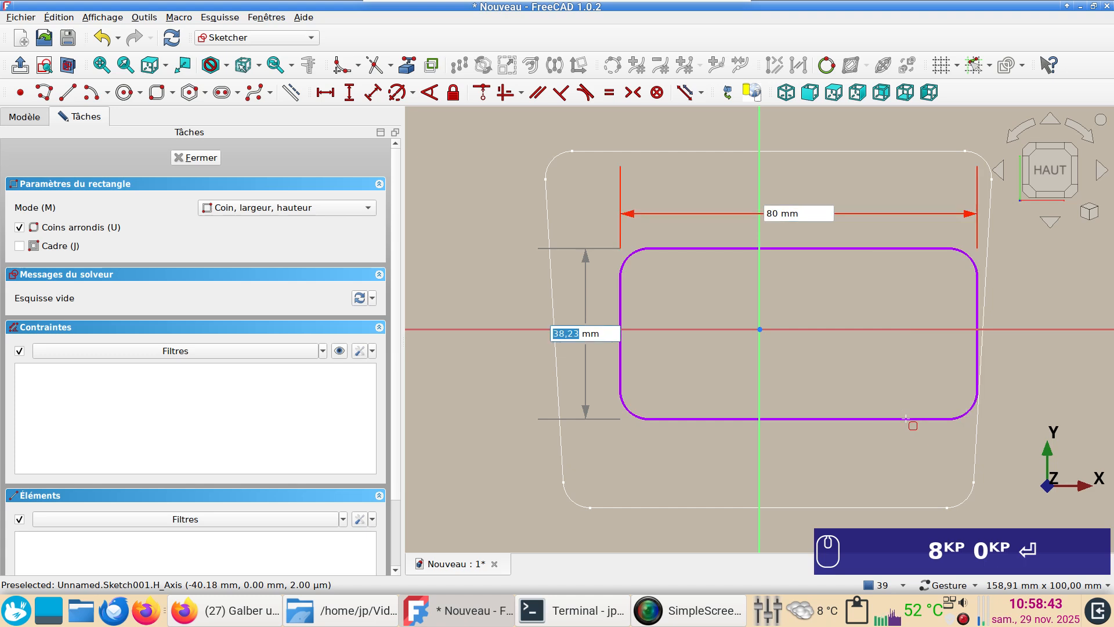
{"action": "type", "text": "40"}
{"action": "key", "text": "Return"}
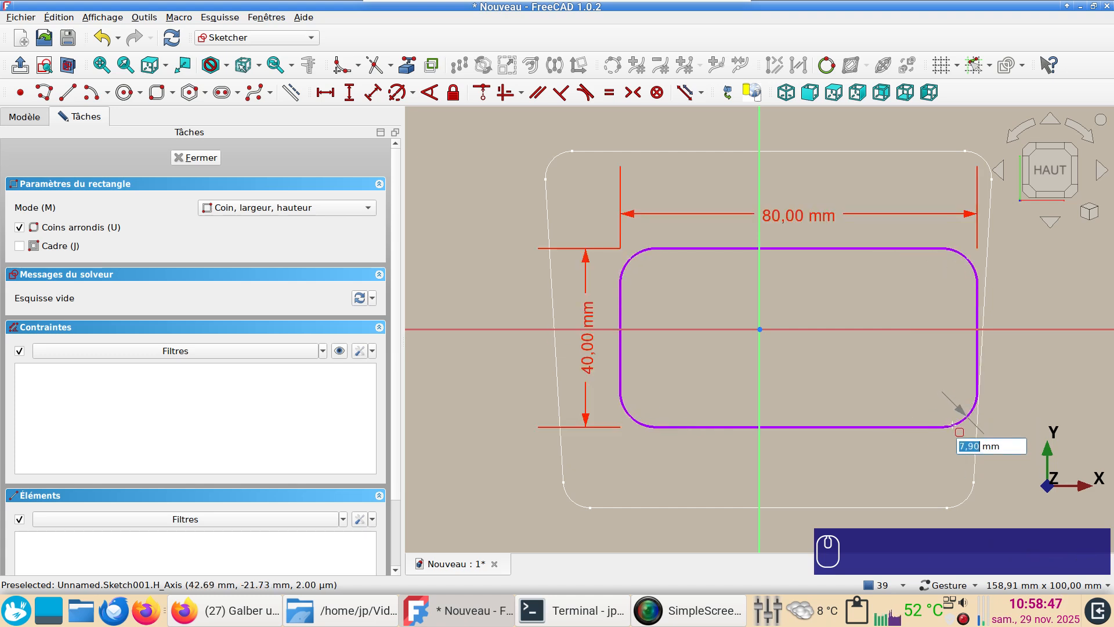
{"action": "type", "text": "3"}
{"action": "key", "text": "Return"}
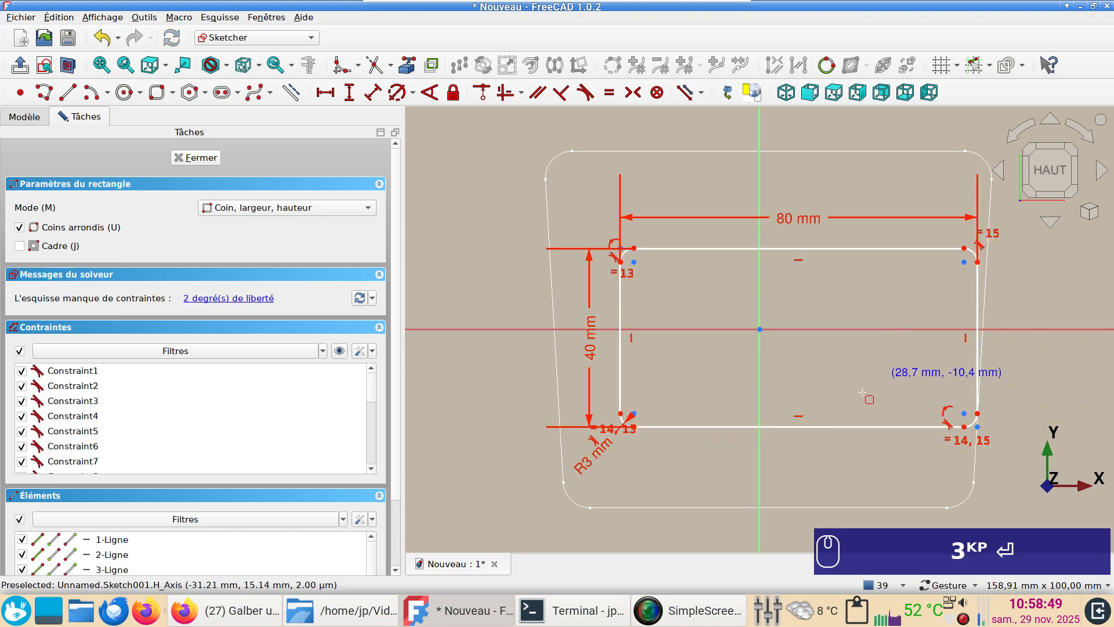
Centre the rounded rectangle by making two opposite corner arc centres symmetric about the origin, and close the sketch
{"action": "left_click", "coordinate": [963, 413]}
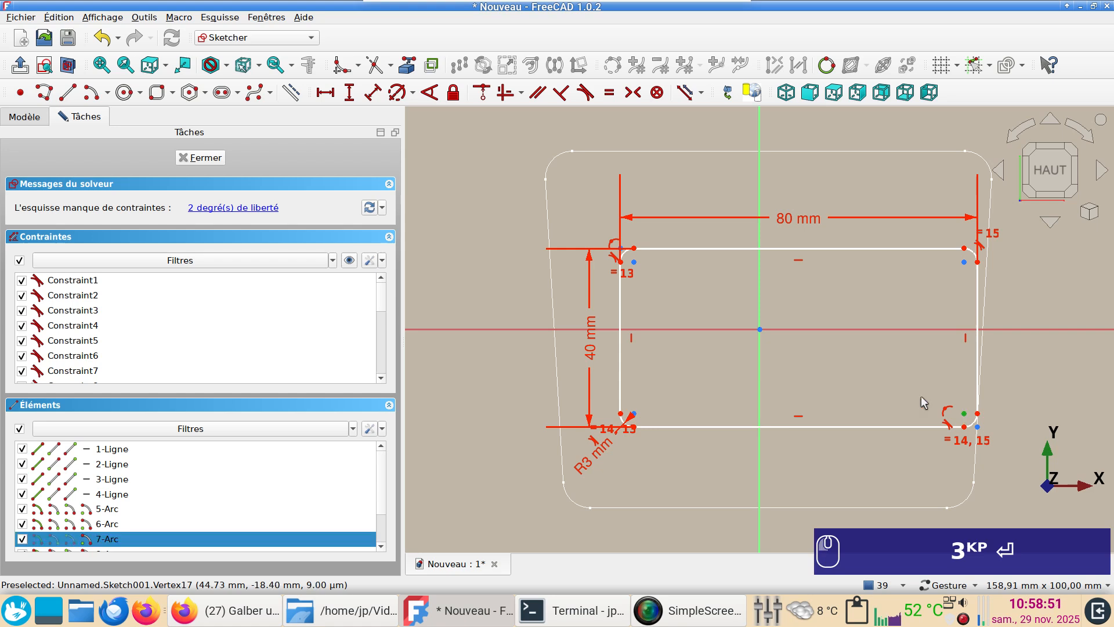
{"action": "left_click", "coordinate": [635, 263]}
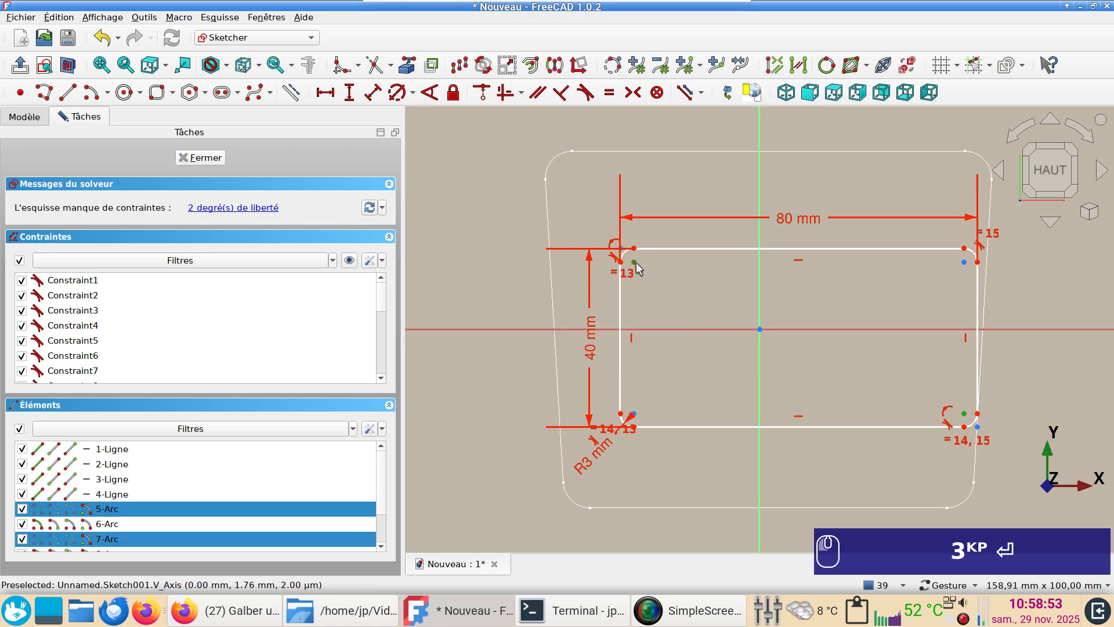
{"action": "left_click", "coordinate": [760, 329]}
{"action": "key", "text": "s"}
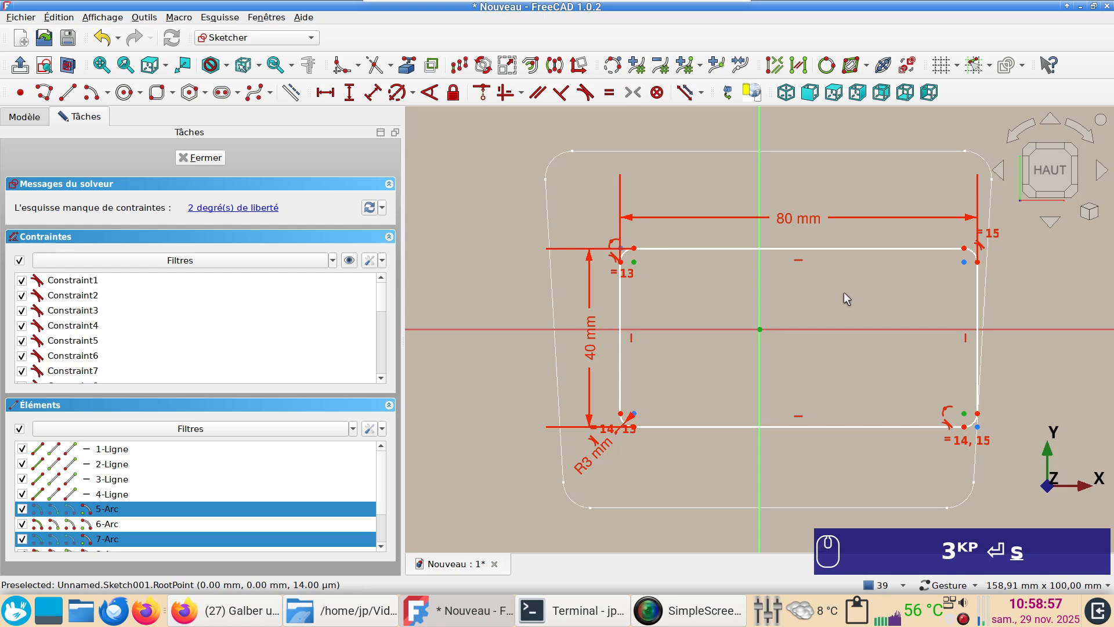
{"action": "left_click", "coordinate": [207, 159]}
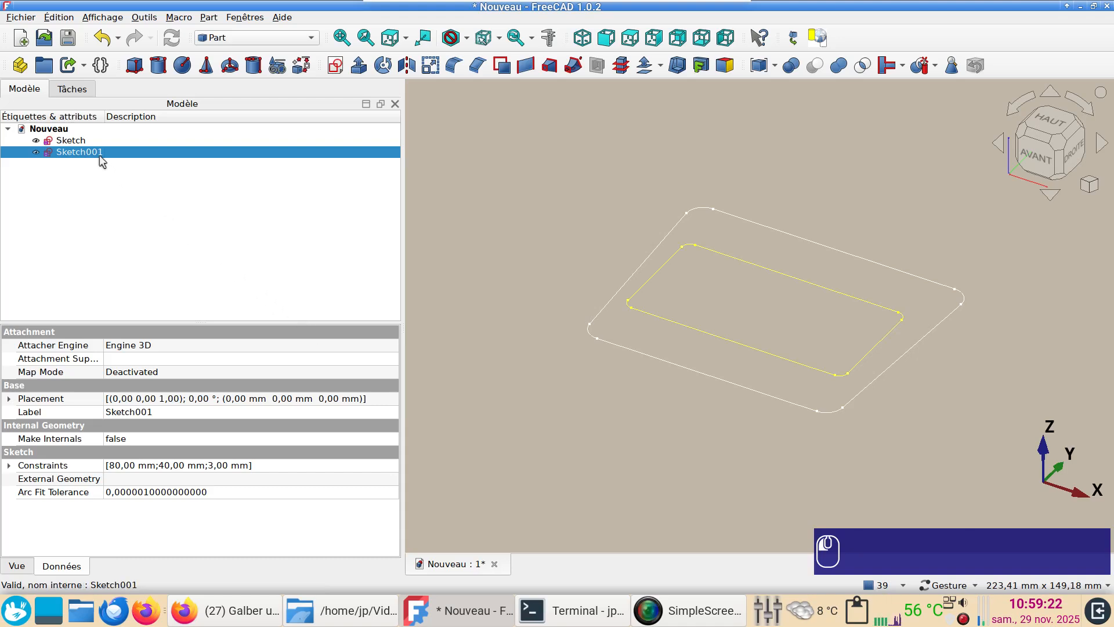
Set the Z position of the smaller rectangle sketch to -50 mm
{"action": "left_click", "coordinate": [9, 399]}
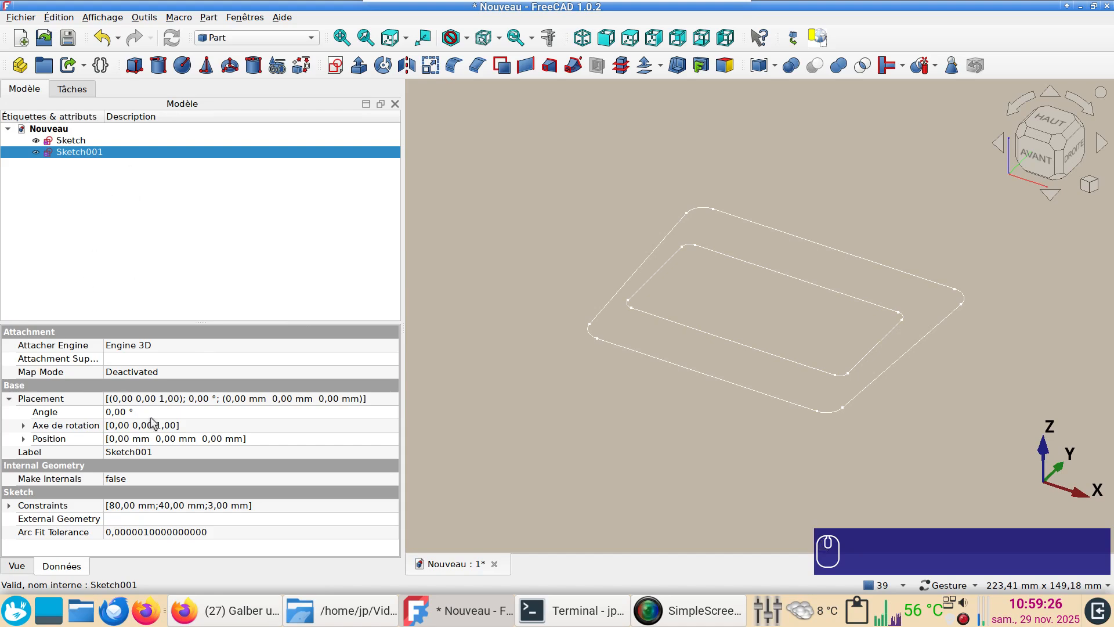
{"action": "left_click", "coordinate": [23, 439]}
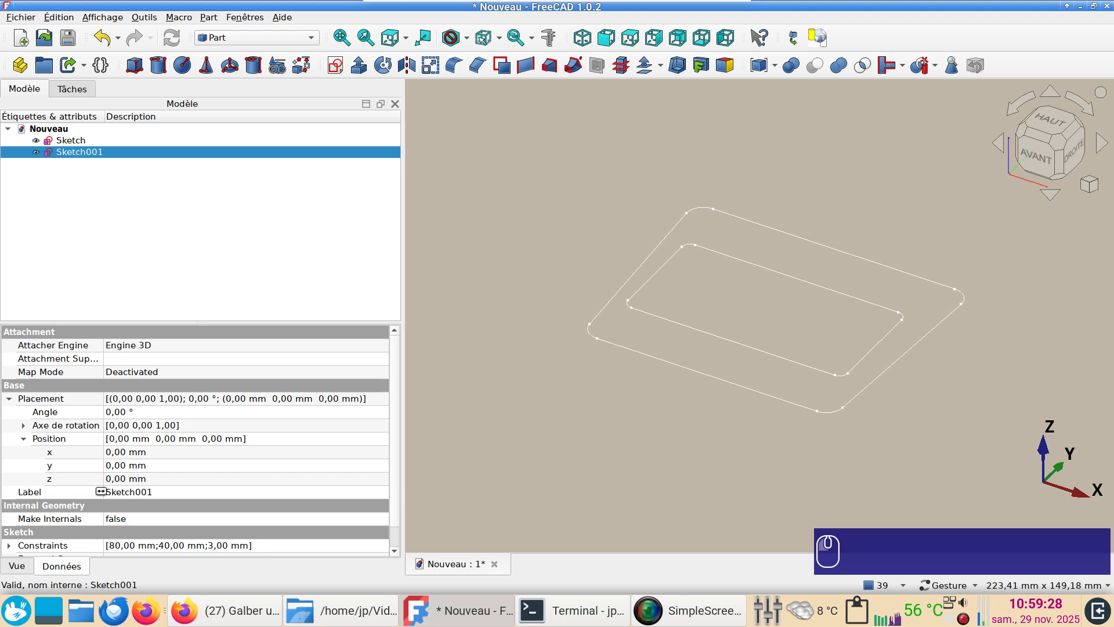
{"action": "left_click", "coordinate": [141, 478]}
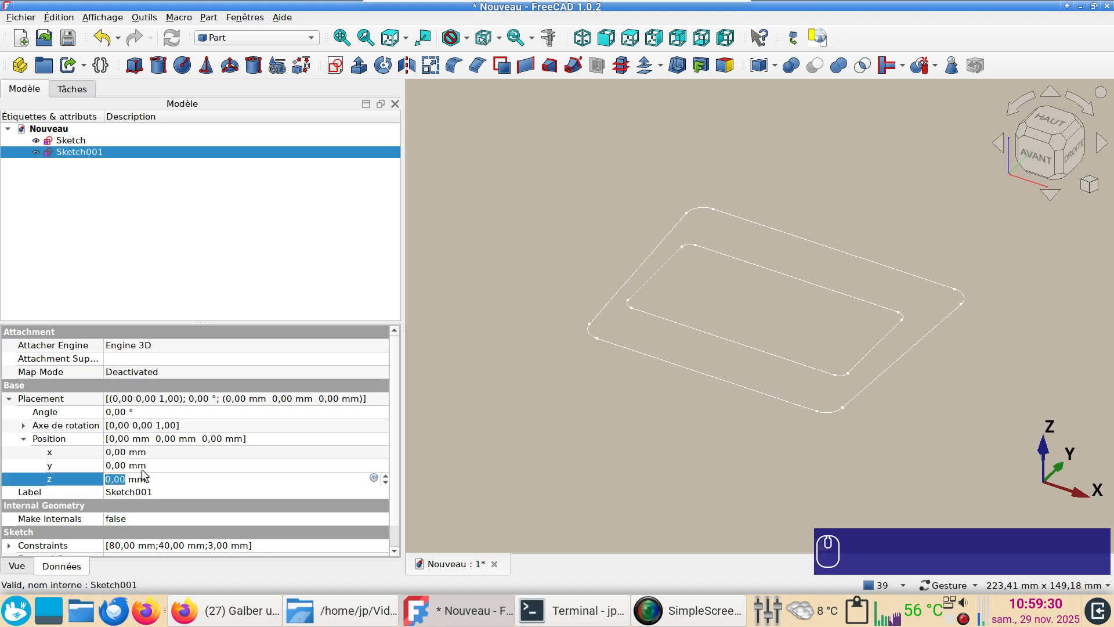
{"action": "type", "text": "-50"}
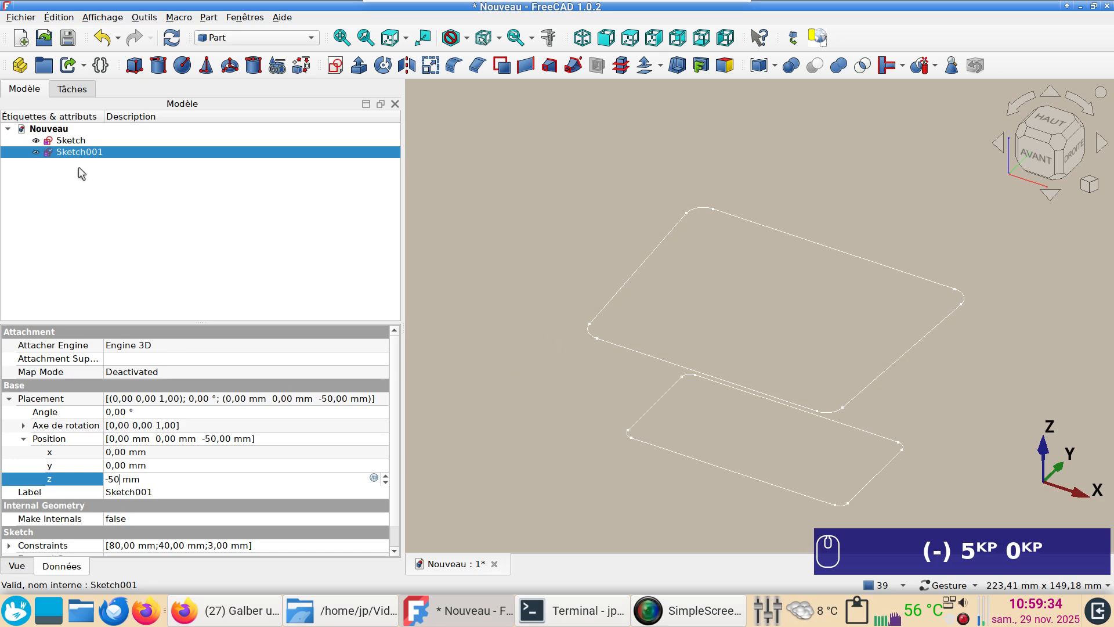
Set the Z position of the larger profile sketch to 20 mm
{"action": "left_click", "coordinate": [65, 141]}
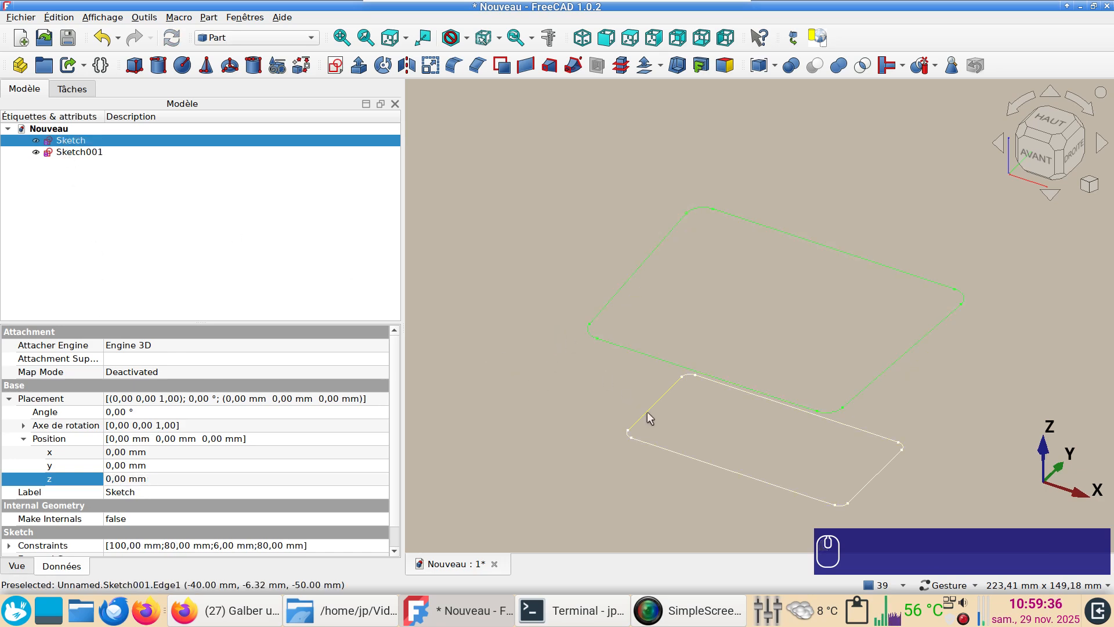
{"action": "left_click", "coordinate": [135, 481]}
{"action": "type", "text": "20"}
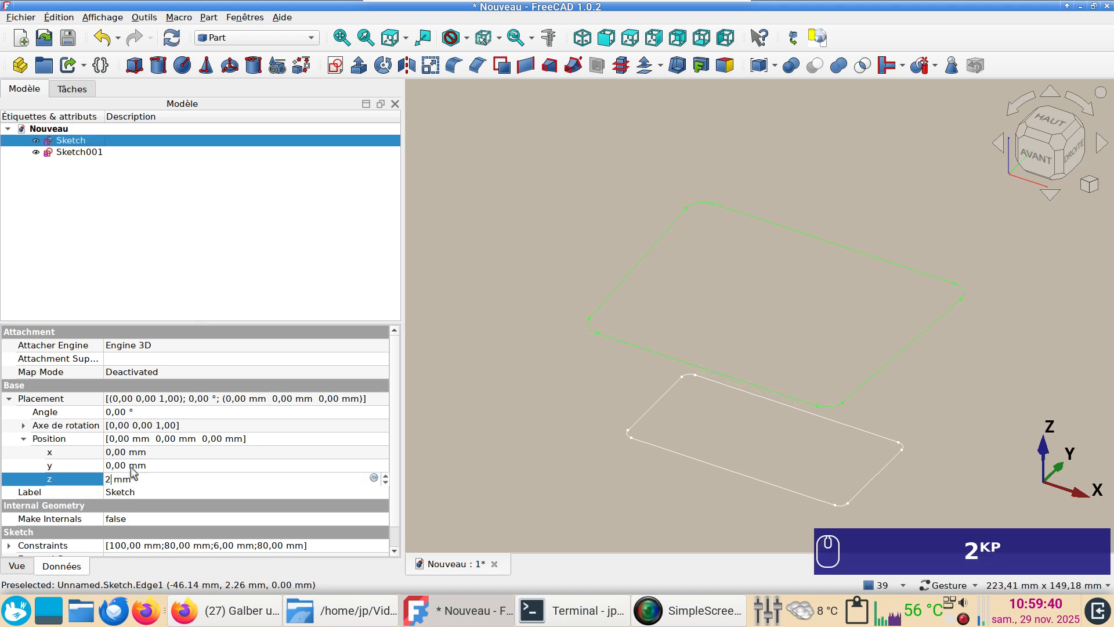
{"action": "key", "text": "Return"}
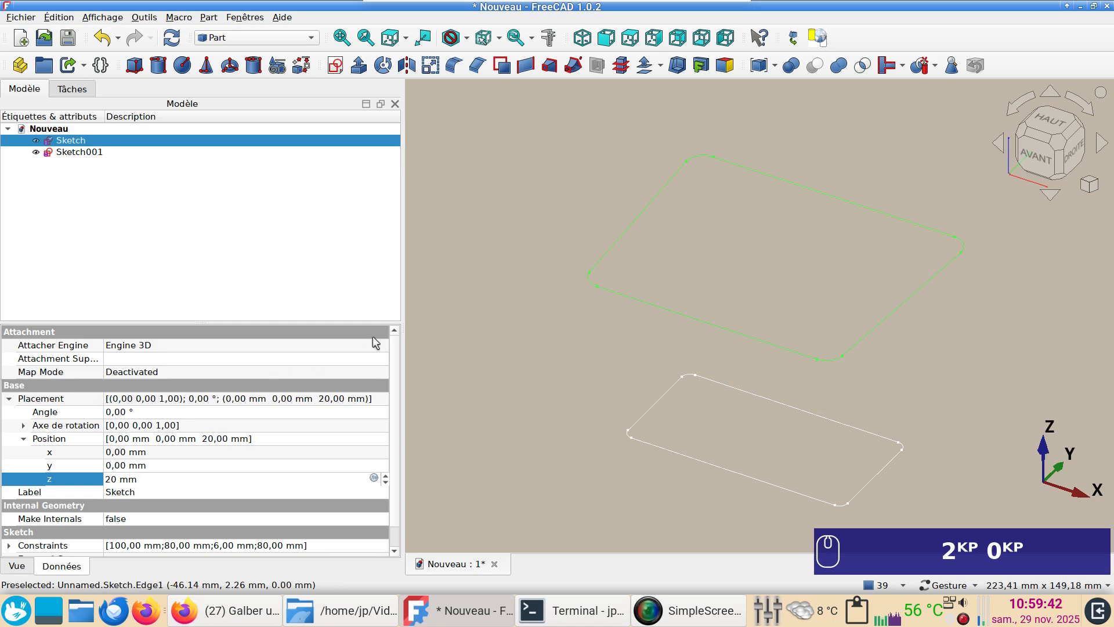
{"action": "left_click", "coordinate": [472, 336]}
{"action": "scroll", "coordinate": [498, 366], "scroll_direction": "down", "scroll_amount": 1}
{"action": "right_click_drag", "start_coordinate": [497, 366], "coordinate": [495, 326]}
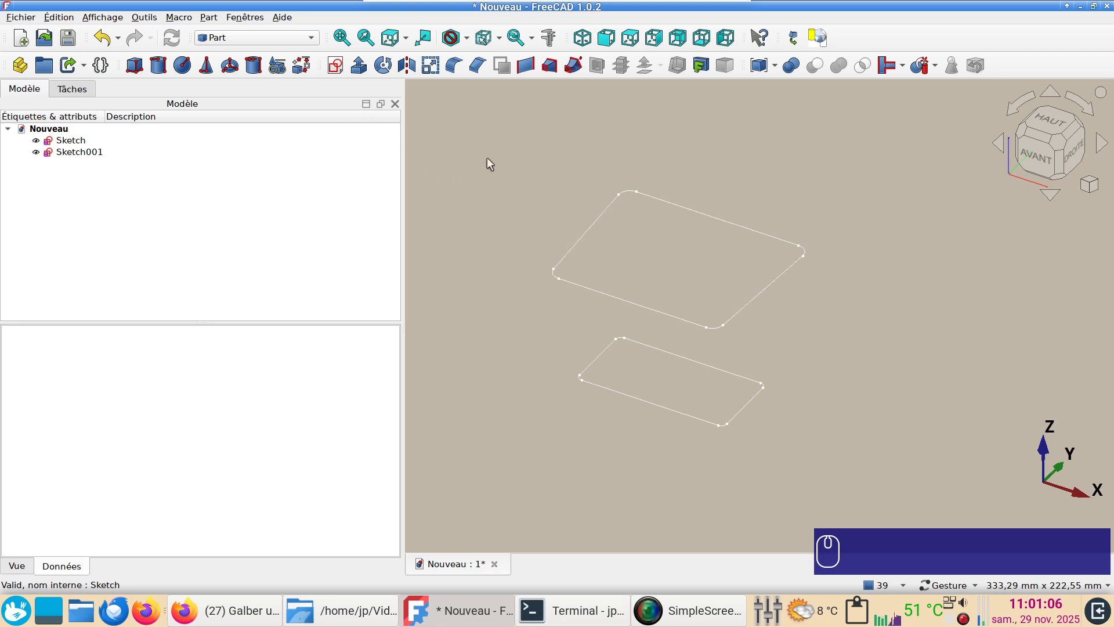
Start a third sketch on the XZ plane with 0 mm offset and nothing selected
{"action": "left_click", "coordinate": [336, 65]}
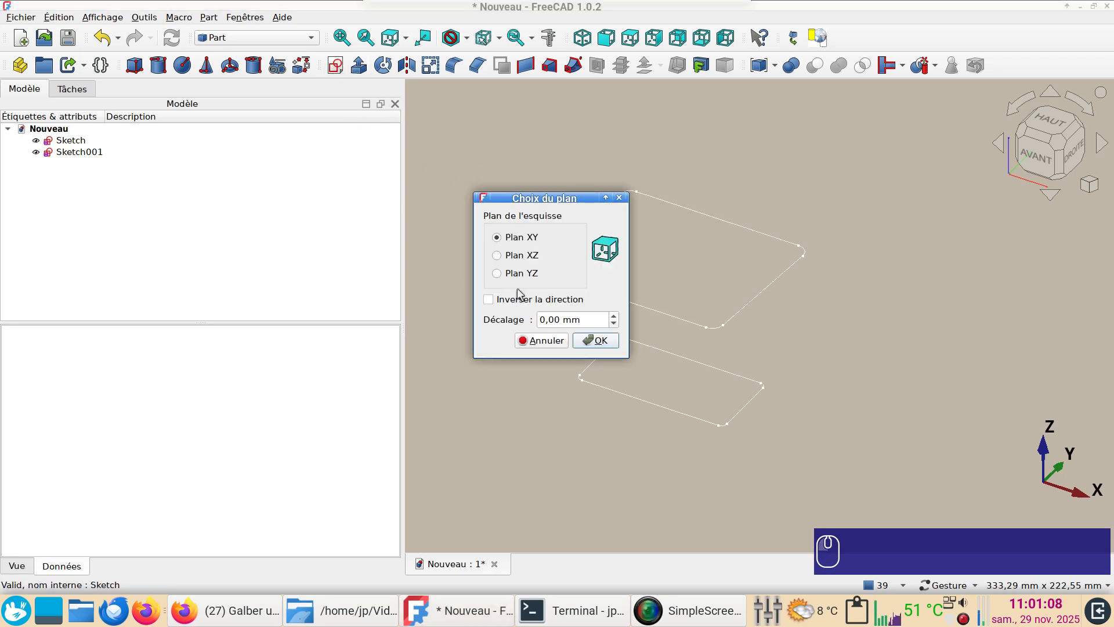
{"action": "left_click", "coordinate": [530, 257]}
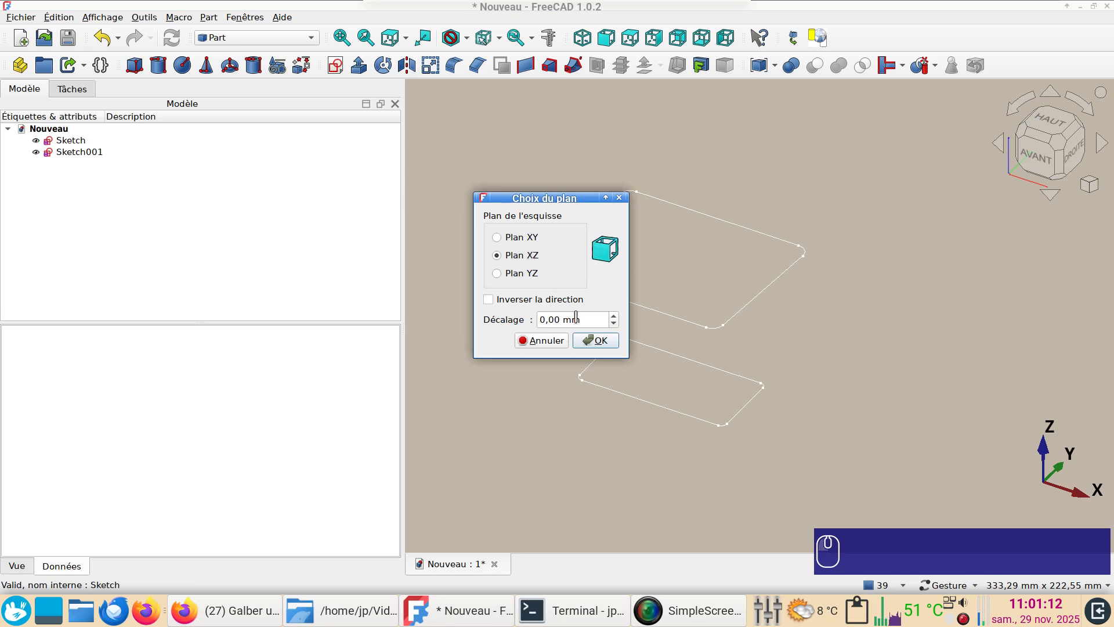
{"action": "left_click", "coordinate": [597, 340]}
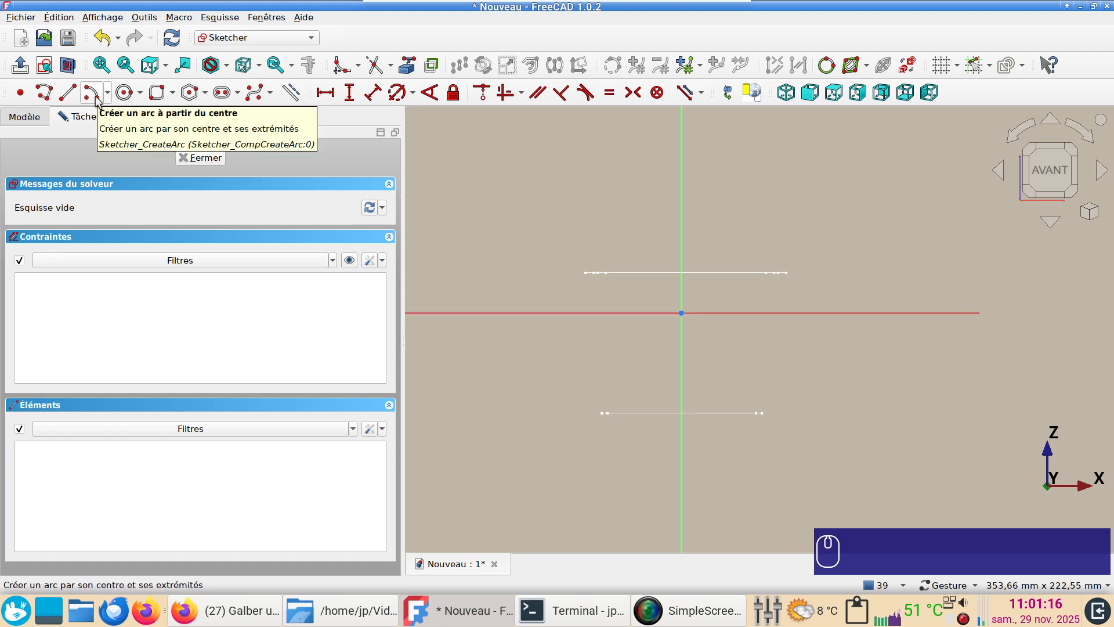
Draw an upward-bulging arc of about 135 mm radius, centred on the vertical axis below the origin with both ends on the horizontal axis
{"action": "left_click", "coordinate": [93, 94]}
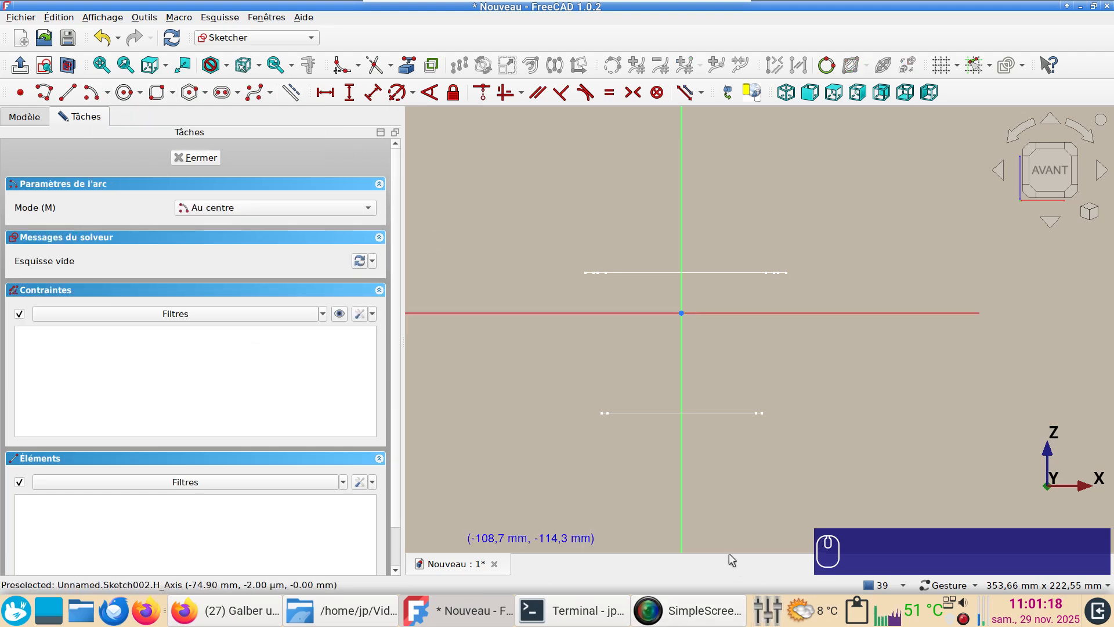
{"action": "left_click", "coordinate": [680, 522]}
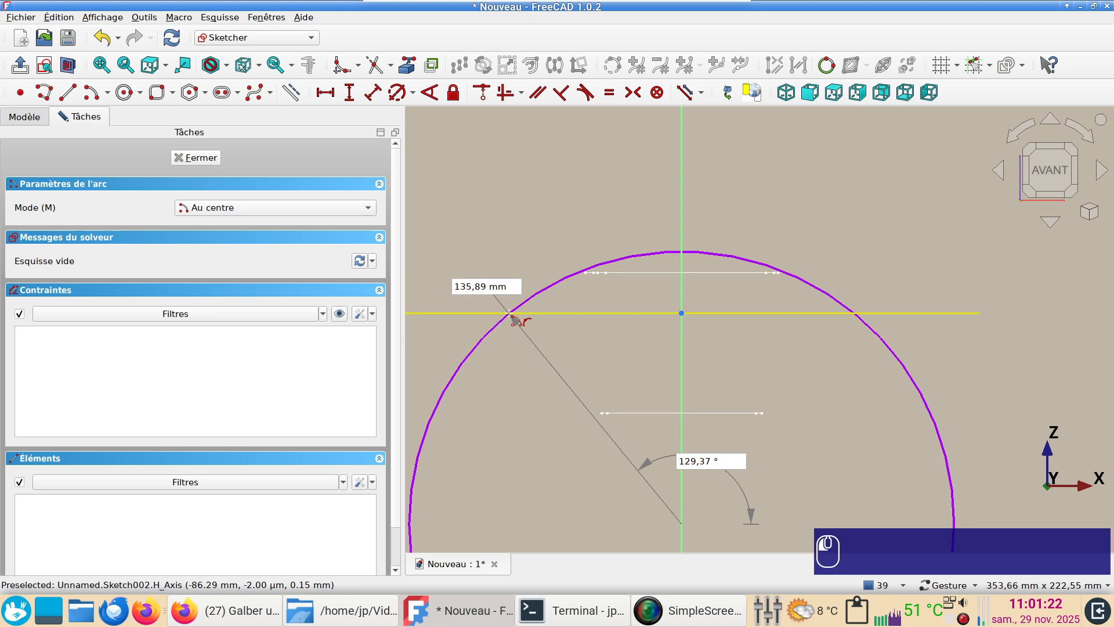
{"action": "left_click", "coordinate": [510, 313]}
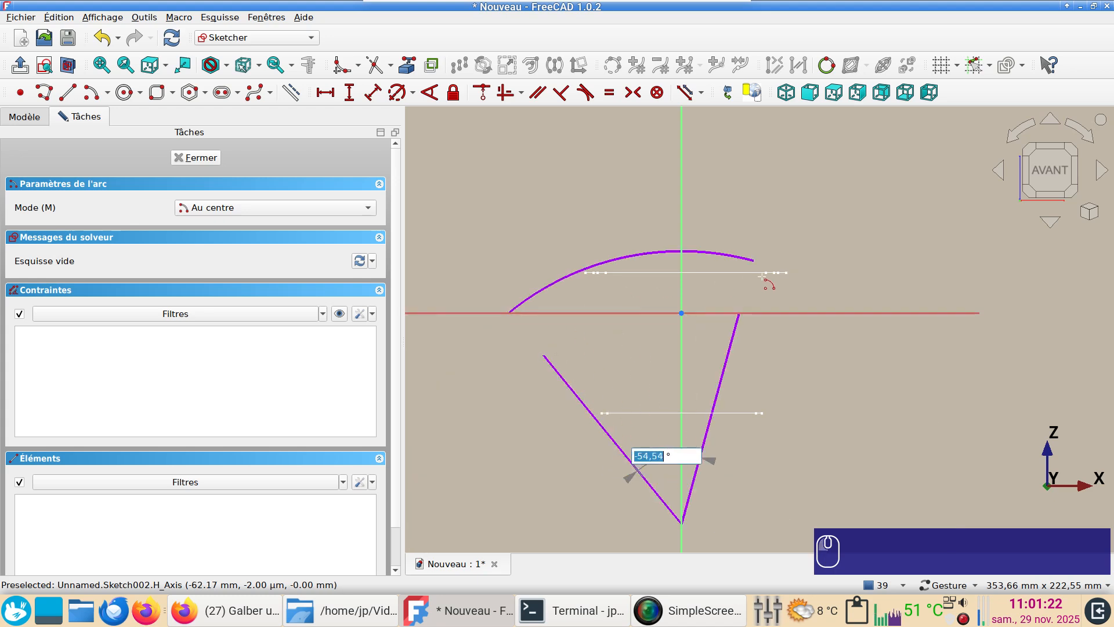
{"action": "left_click", "coordinate": [848, 314]}
{"action": "right_click", "coordinate": [853, 380]}
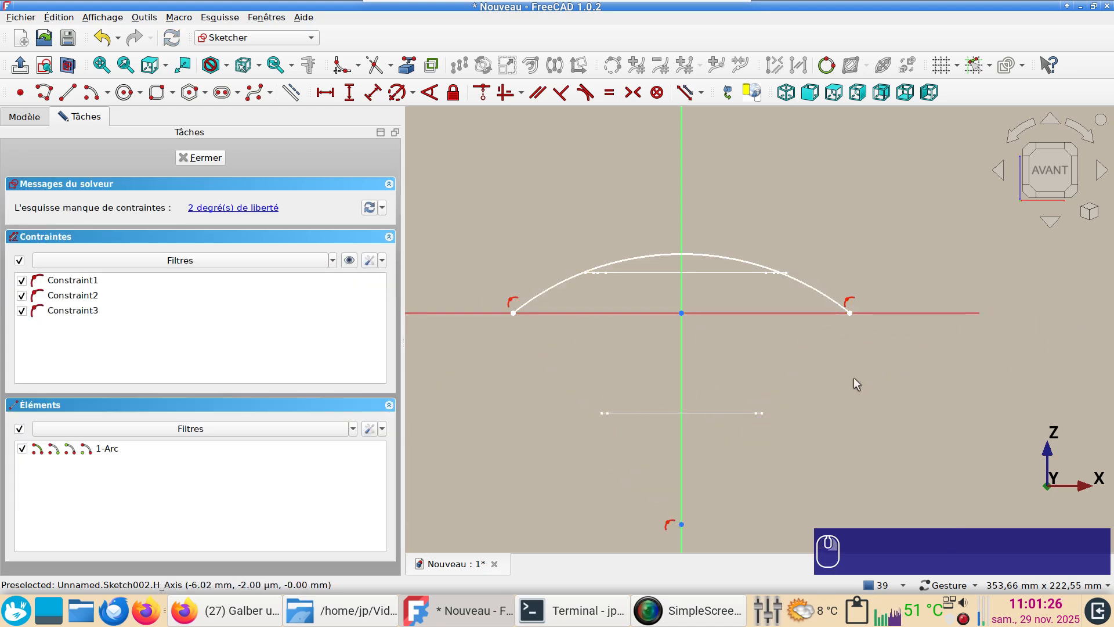
Constrain the arc's radius to 400 mm
{"action": "left_click", "coordinate": [833, 302]}
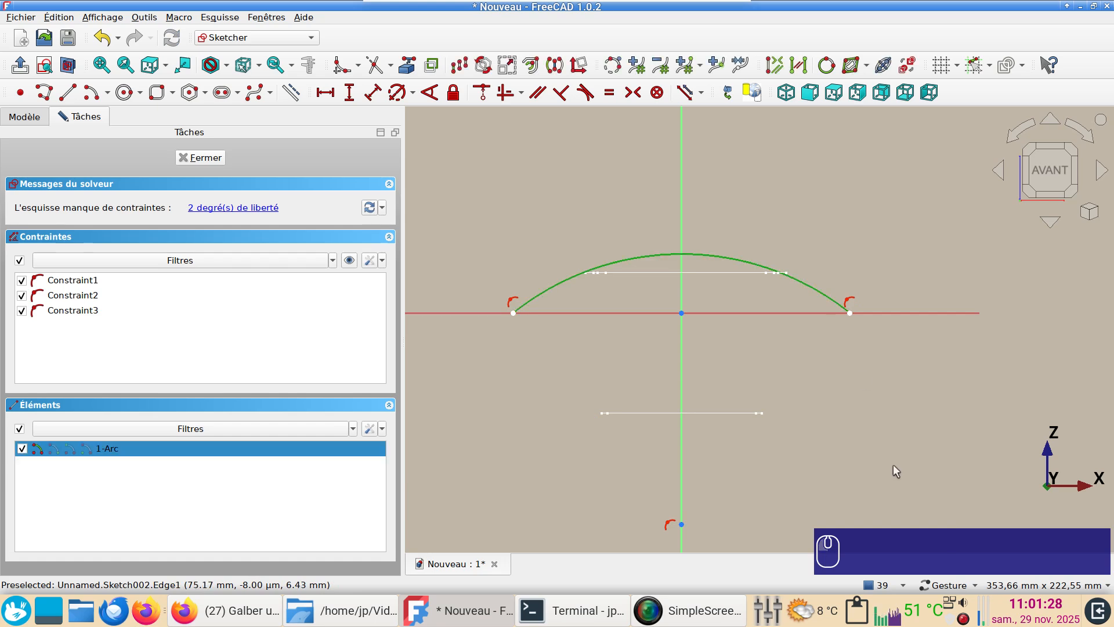
{"action": "key", "text": "d"}
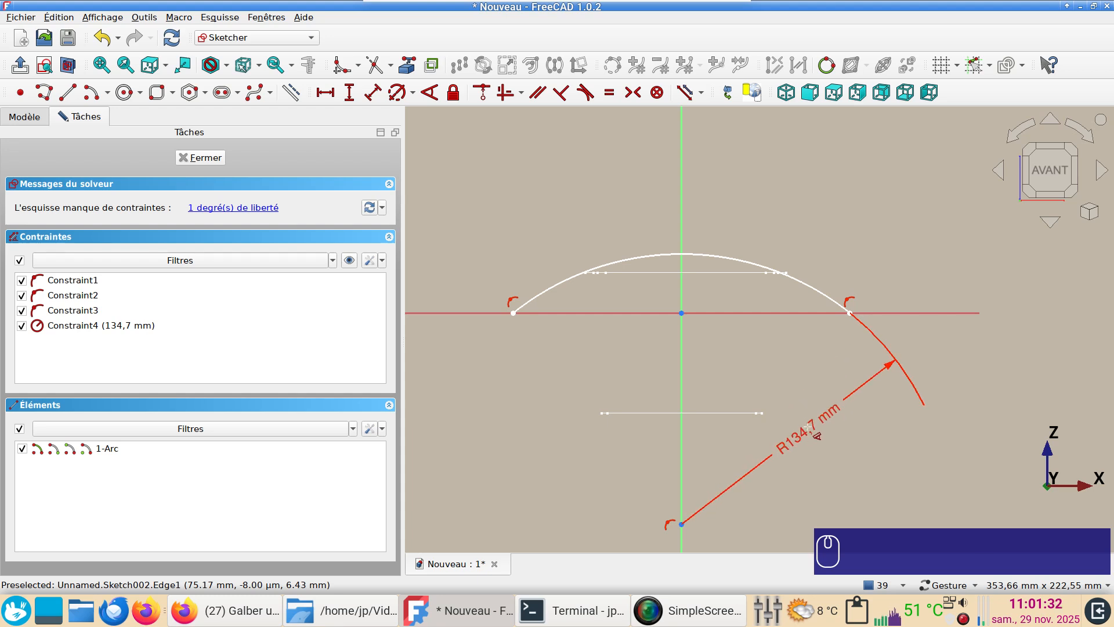
{"action": "left_click", "coordinate": [808, 428]}
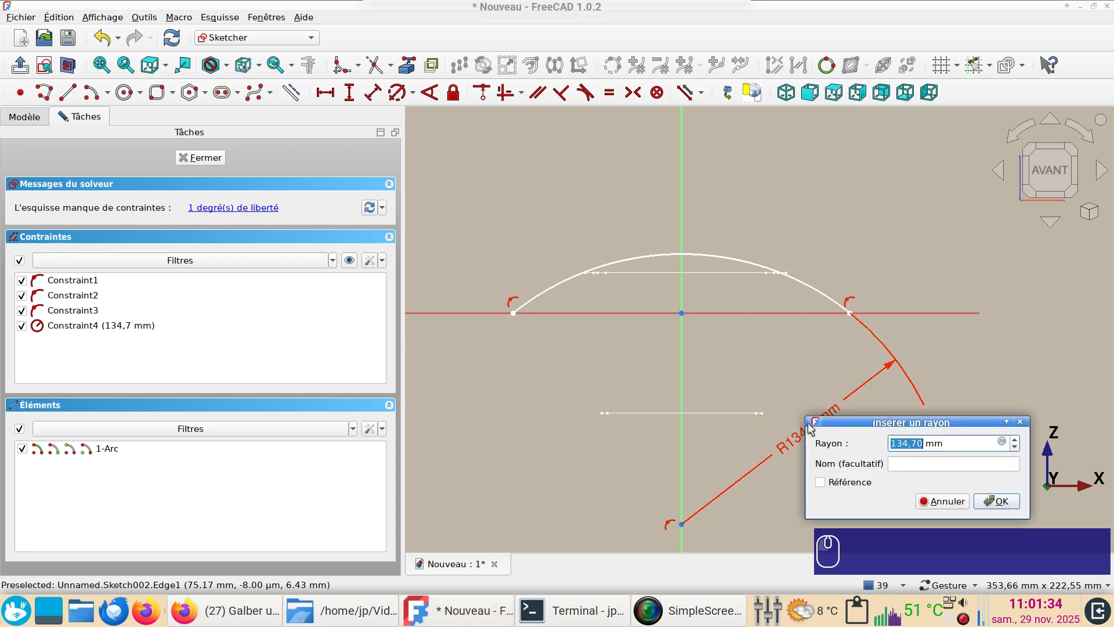
{"action": "type", "text": "400"}
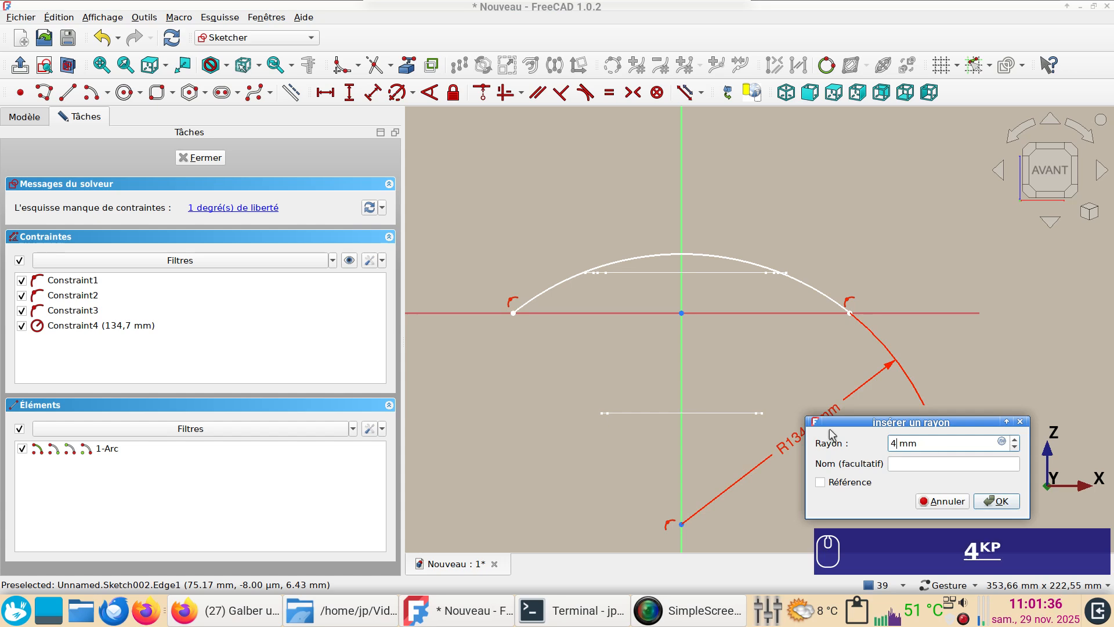
{"action": "key", "text": "Return"}
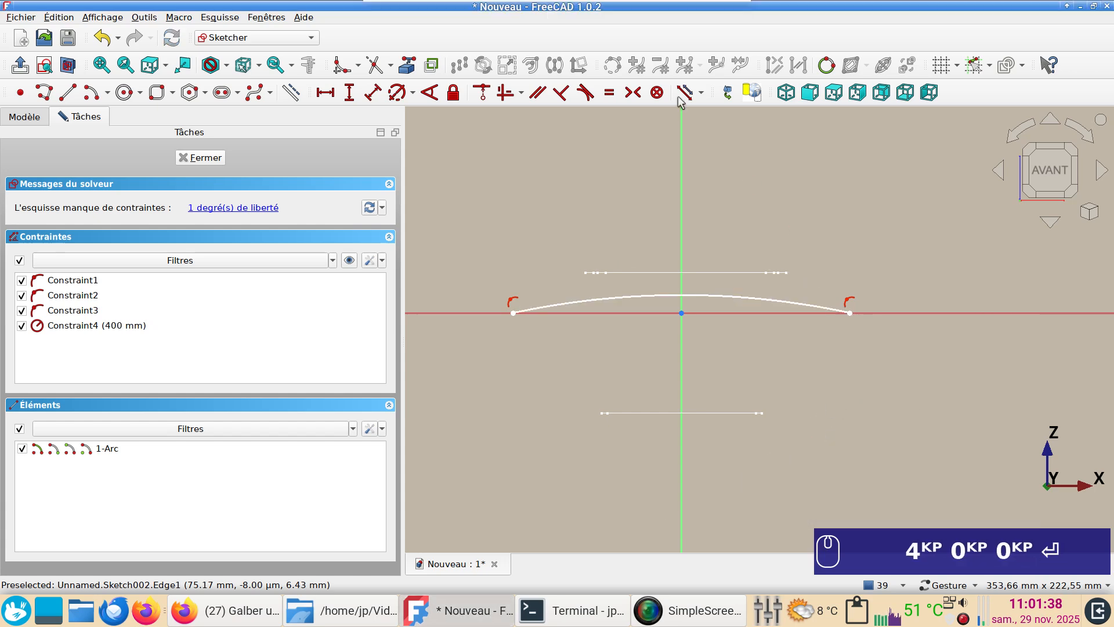
Constrain the horizontal distance between the arc's two endpoints to 120 mm
{"action": "left_click", "coordinate": [513, 314]}
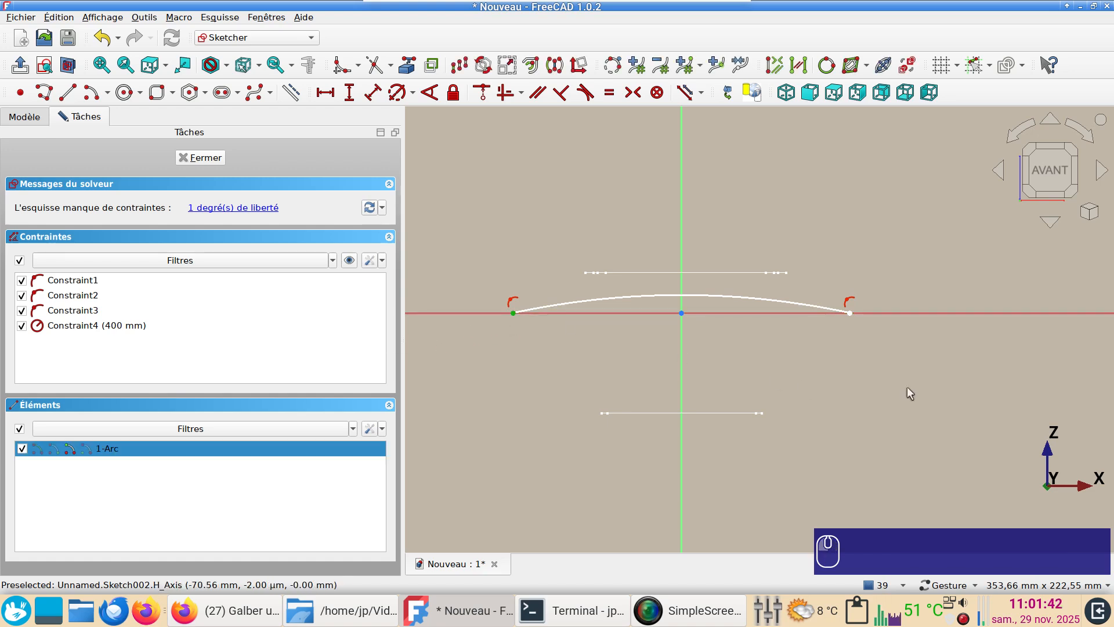
{"action": "left_click", "coordinate": [850, 313]}
{"action": "key", "text": "l"}
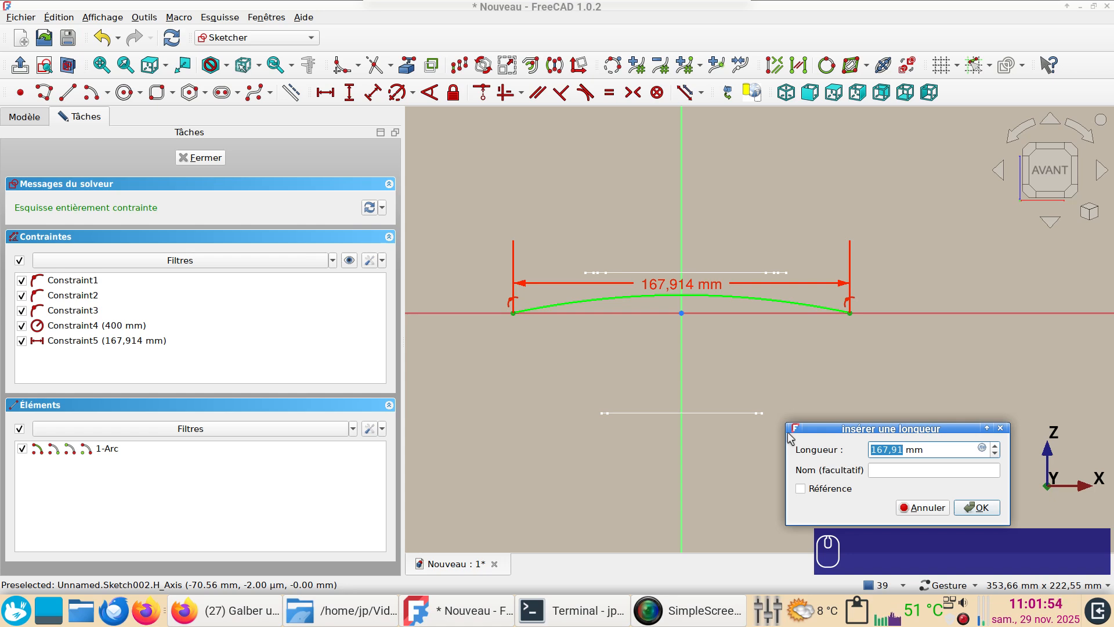
{"action": "type", "text": "120"}
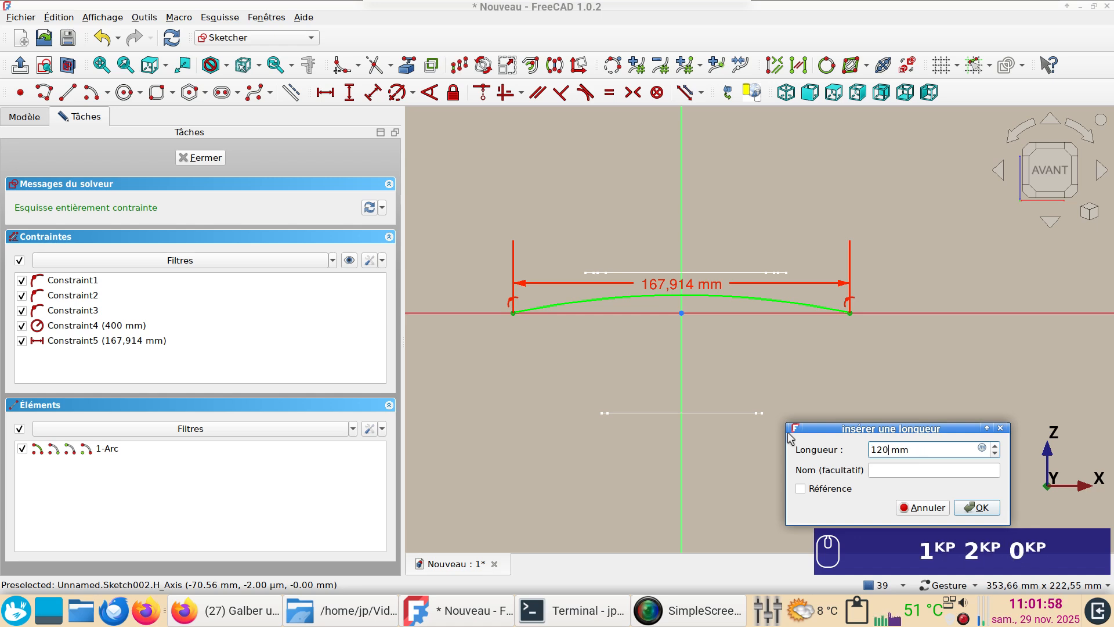
{"action": "key", "text": "Return"}
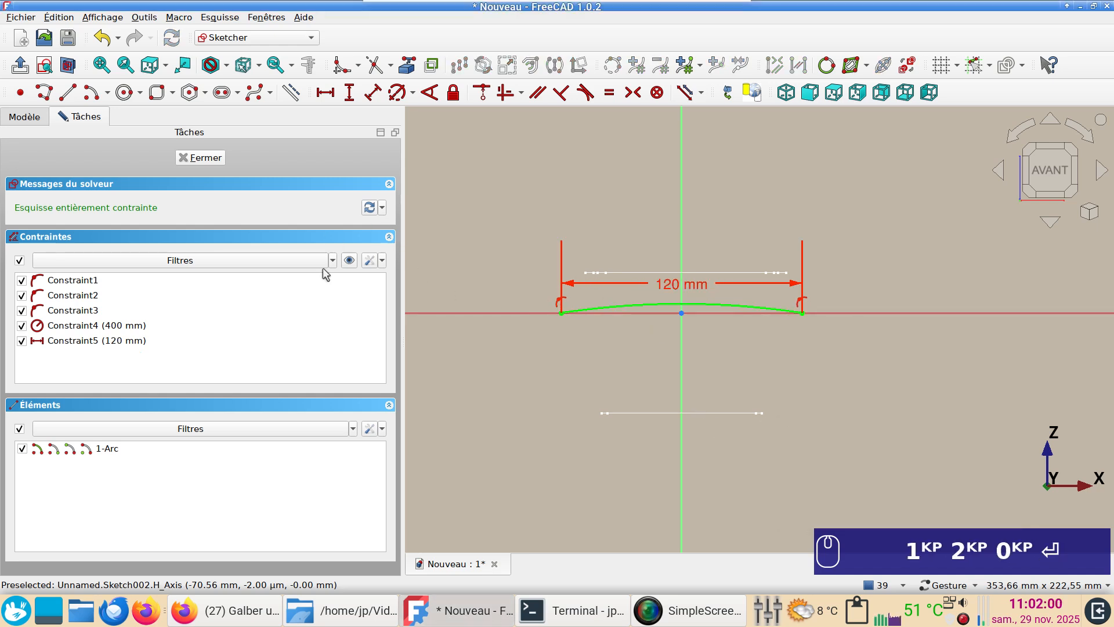
{"action": "left_click", "coordinate": [372, 260]}
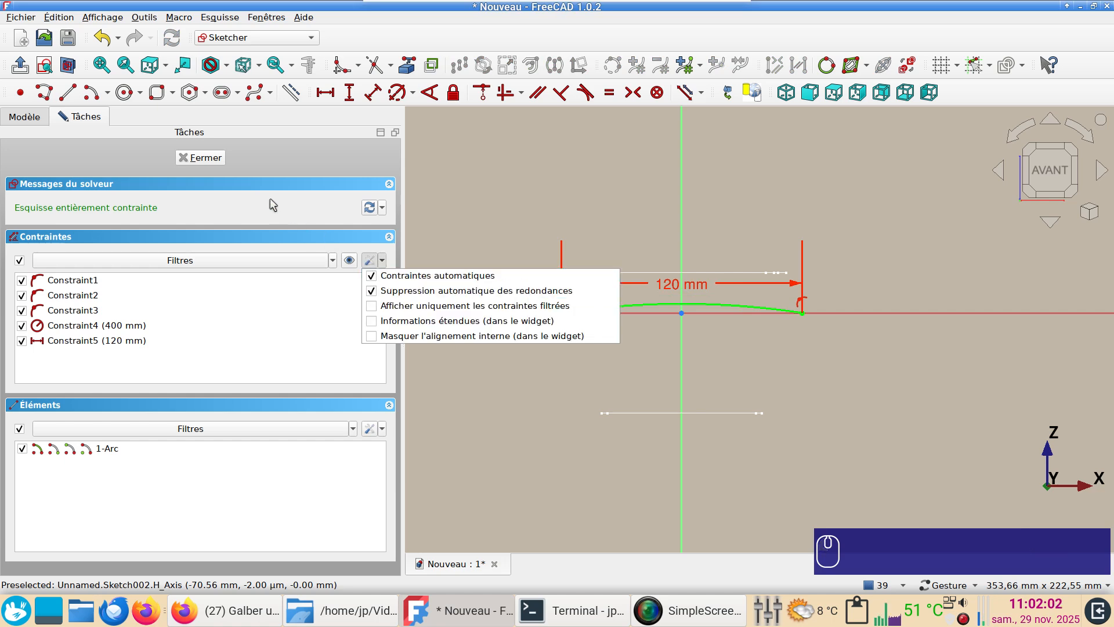
Close the XZ arc sketch and start a fourth sketch on the YZ plane with 0 mm offset and nothing selected
{"action": "left_click", "coordinate": [213, 161]}
{"action": "left_click", "coordinate": [217, 163]}
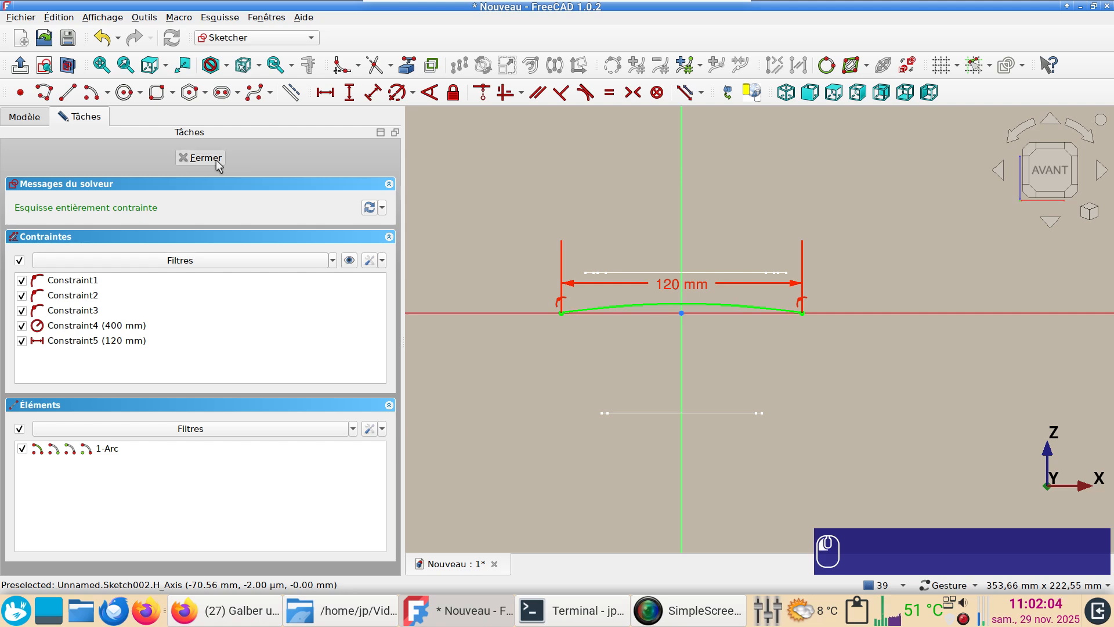
{"action": "mouse_move", "coordinate": [639, 433]}
{"action": "left_mouse_down"}
{"action": "mouse_move", "coordinate": [734, 434]}
{"action": "mouse_move", "coordinate": [599, 398]}
{"action": "mouse_move", "coordinate": [637, 398]}
{"action": "mouse_move", "coordinate": [569, 296]}
{"action": "mouse_move", "coordinate": [1056, 342]}
{"action": "mouse_move", "coordinate": [1007, 303]}
{"action": "mouse_move", "coordinate": [952, 400]}
{"action": "mouse_move", "coordinate": [943, 363]}
{"action": "left_mouse_up"}
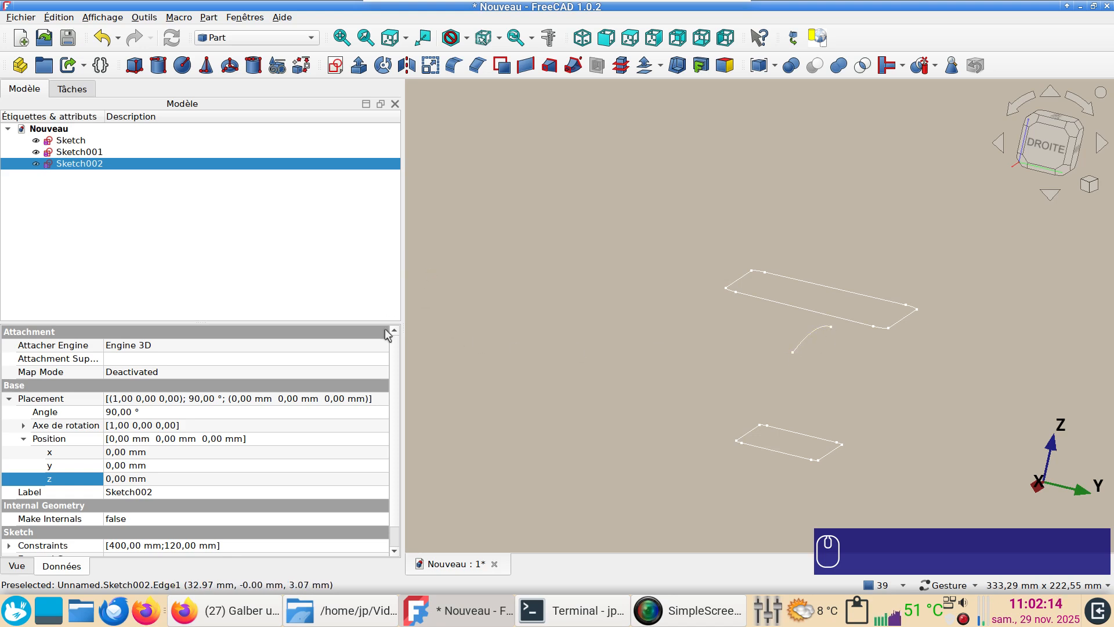
{"action": "left_click", "coordinate": [591, 273]}
{"action": "left_click", "coordinate": [335, 65]}
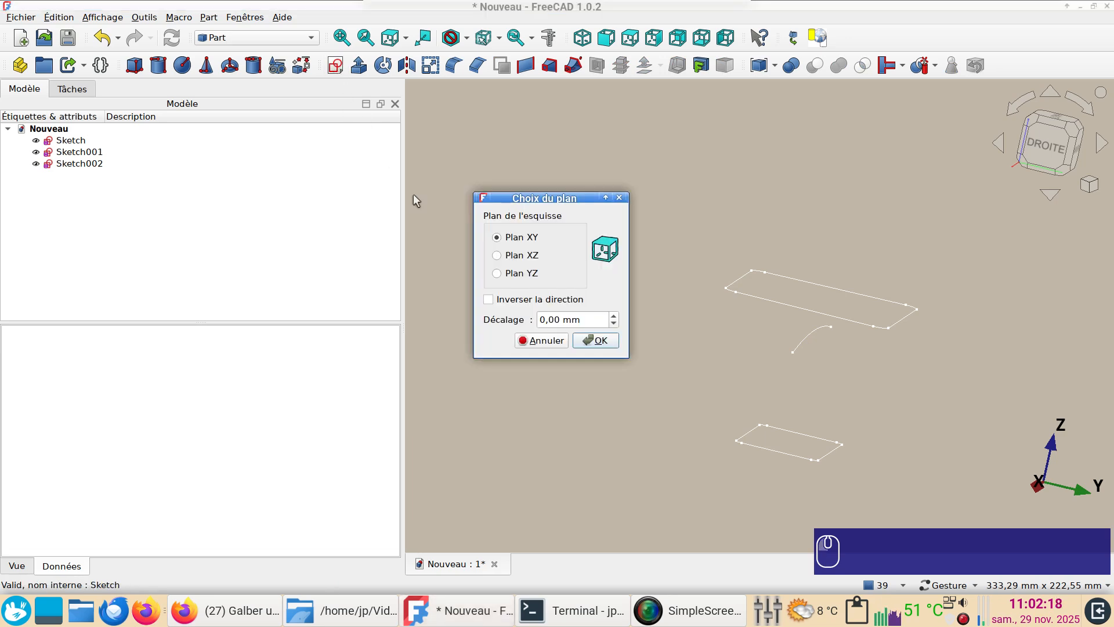
{"action": "left_click", "coordinate": [518, 273]}
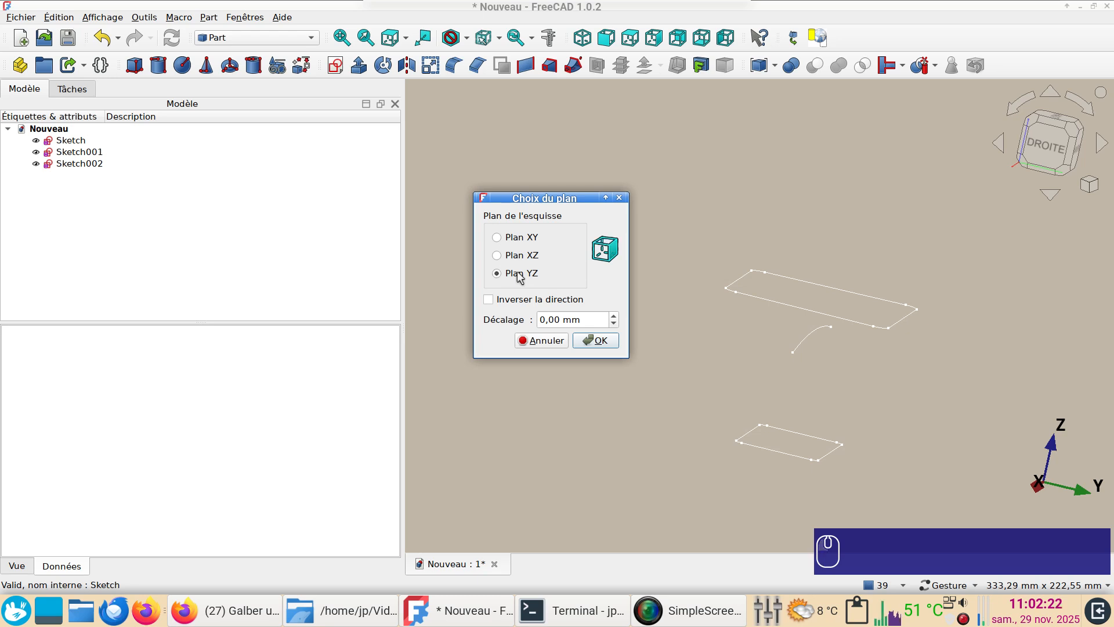
{"action": "left_click", "coordinate": [598, 342]}
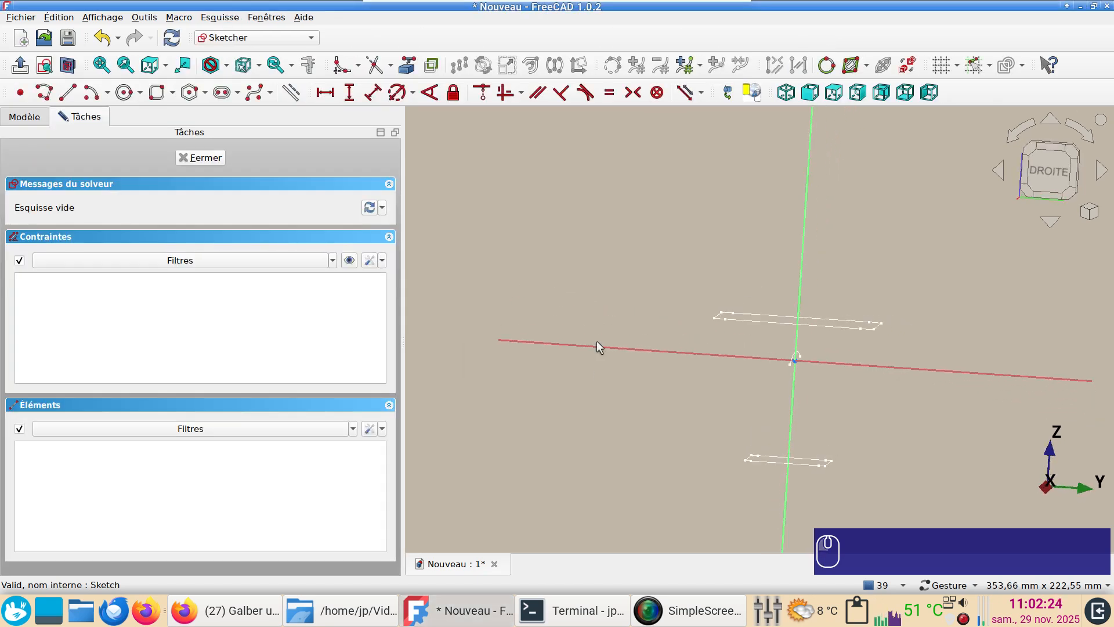
Draw an upward-bulging arc of about 104 mm radius, centred on the vertical axis below the origin with both ends on the horizontal axis
{"action": "left_click", "coordinate": [91, 92]}
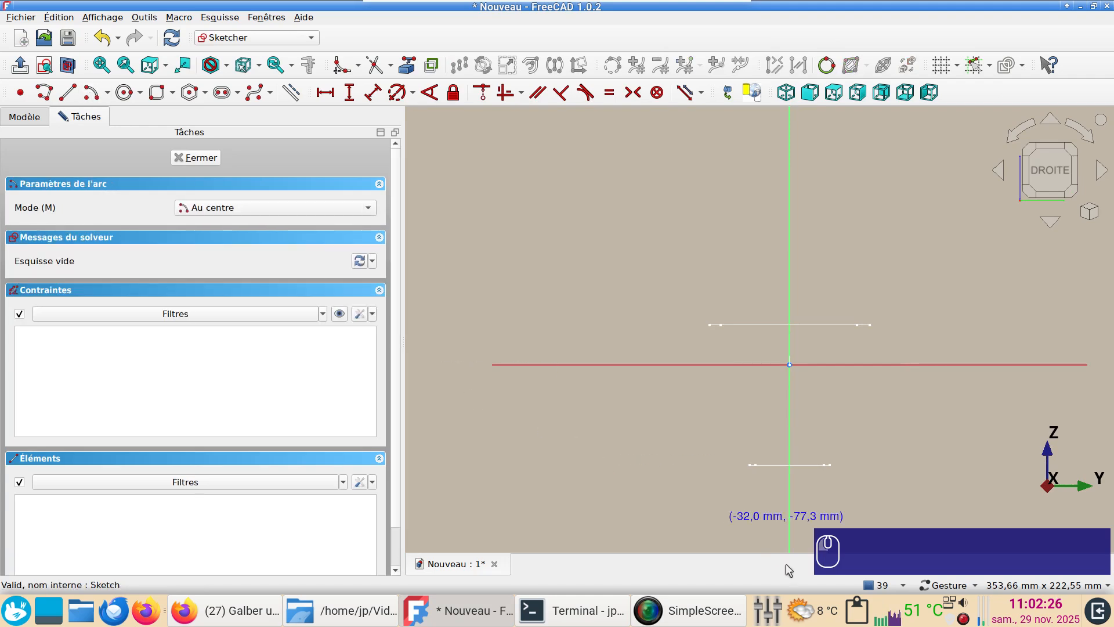
{"action": "left_click", "coordinate": [789, 533]}
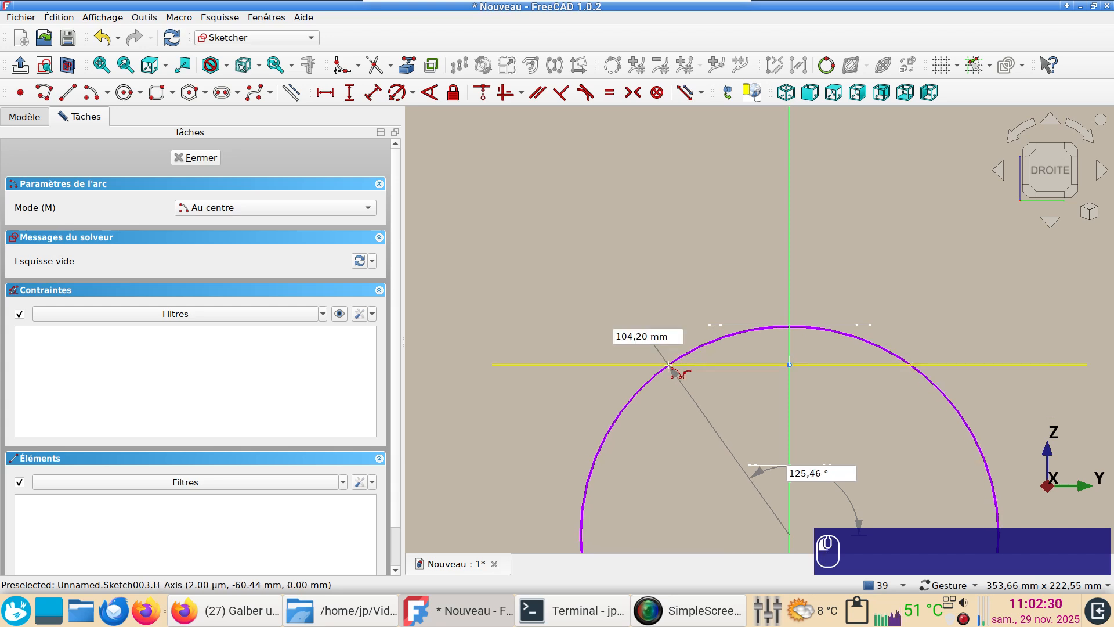
{"action": "left_click", "coordinate": [671, 364]}
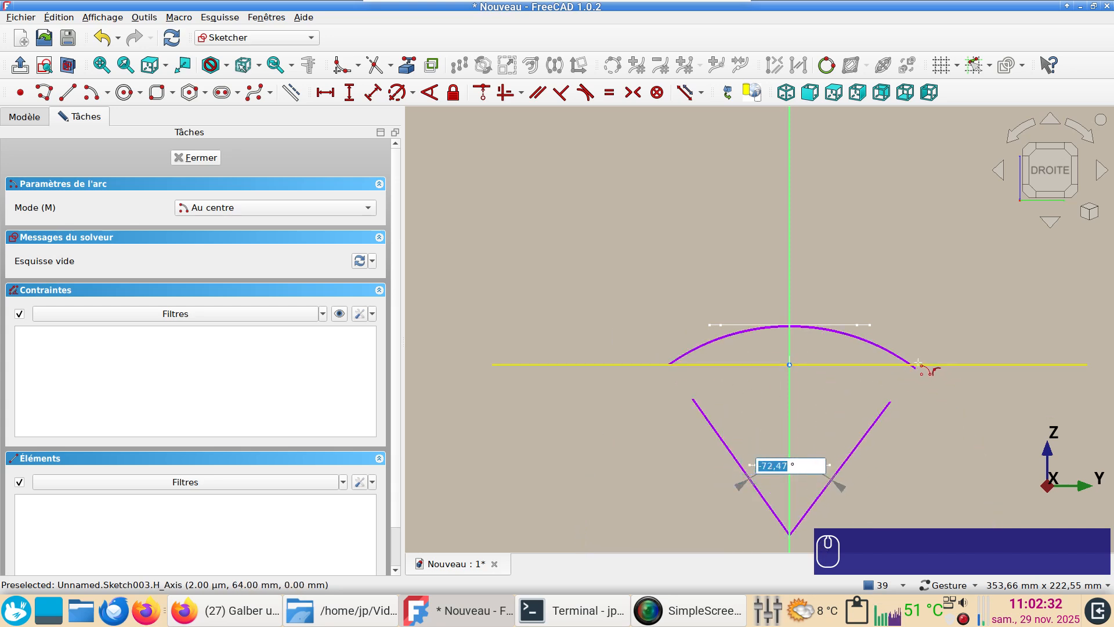
{"action": "left_click", "coordinate": [918, 365]}
{"action": "right_click", "coordinate": [903, 390]}
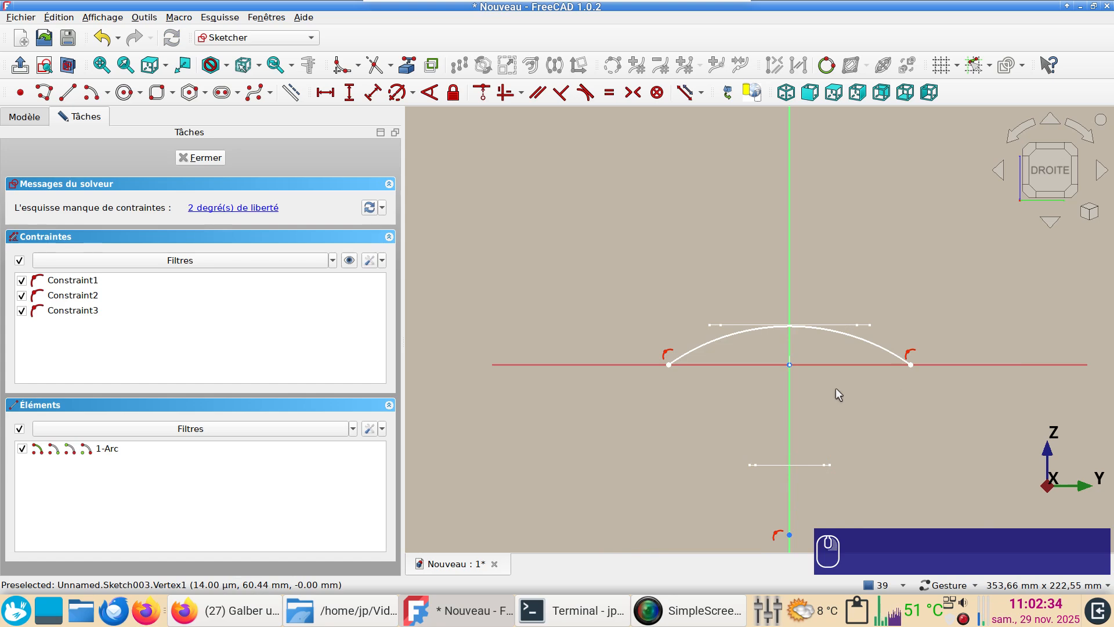
Constrain the radius of the YZ arc to 300 mm
{"action": "left_click", "coordinate": [703, 350]}
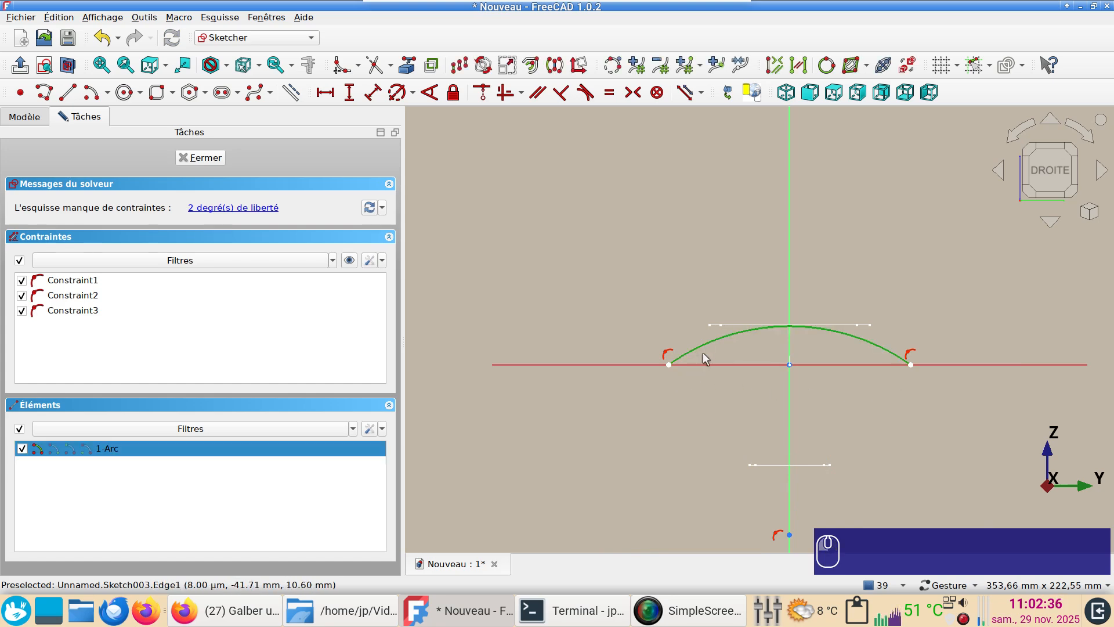
{"action": "key", "text": "d"}
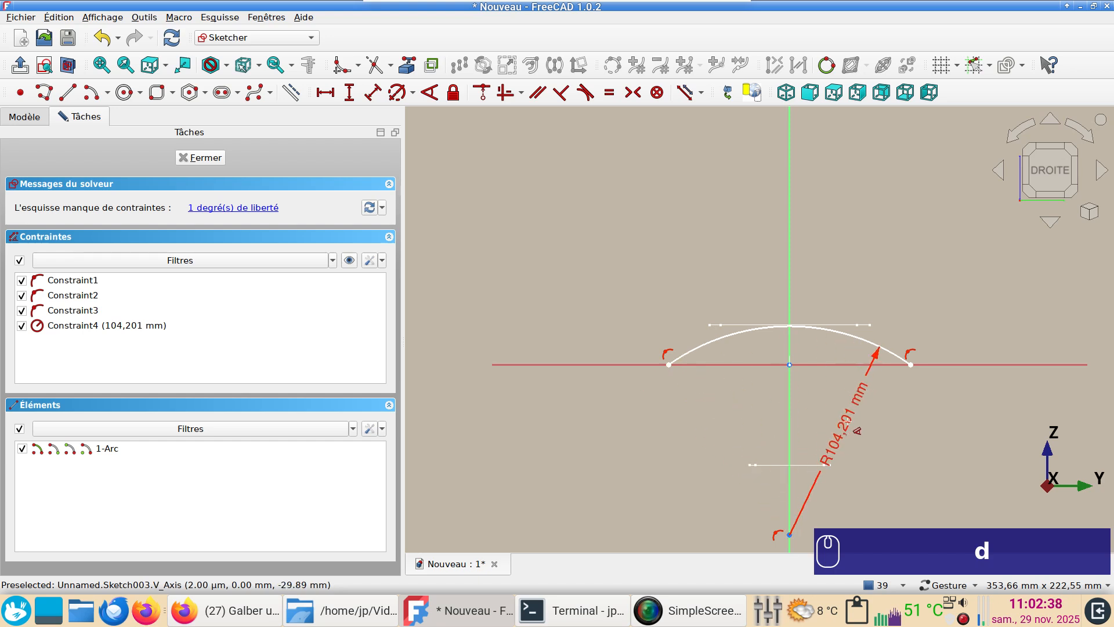
{"action": "left_click", "coordinate": [844, 430]}
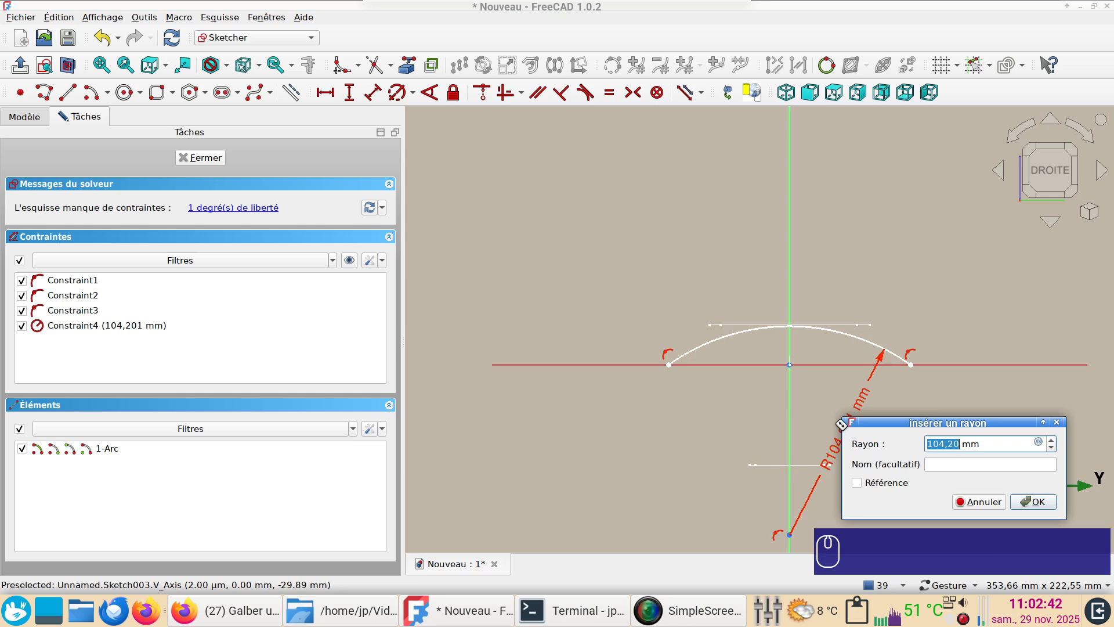
{"action": "type", "text": "300"}
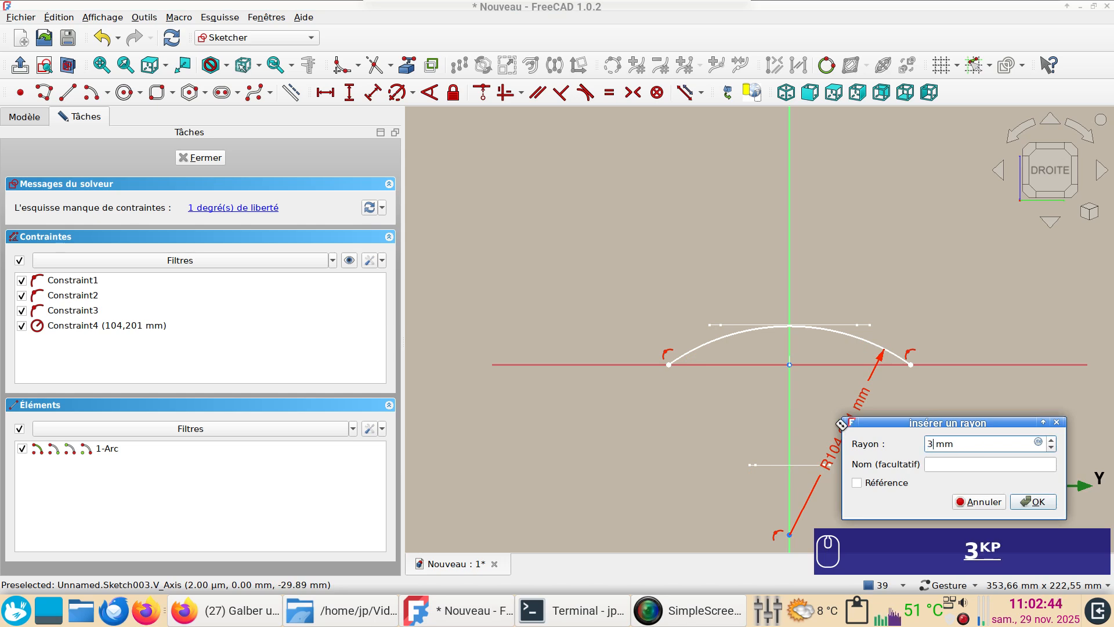
{"action": "key", "text": "Return"}
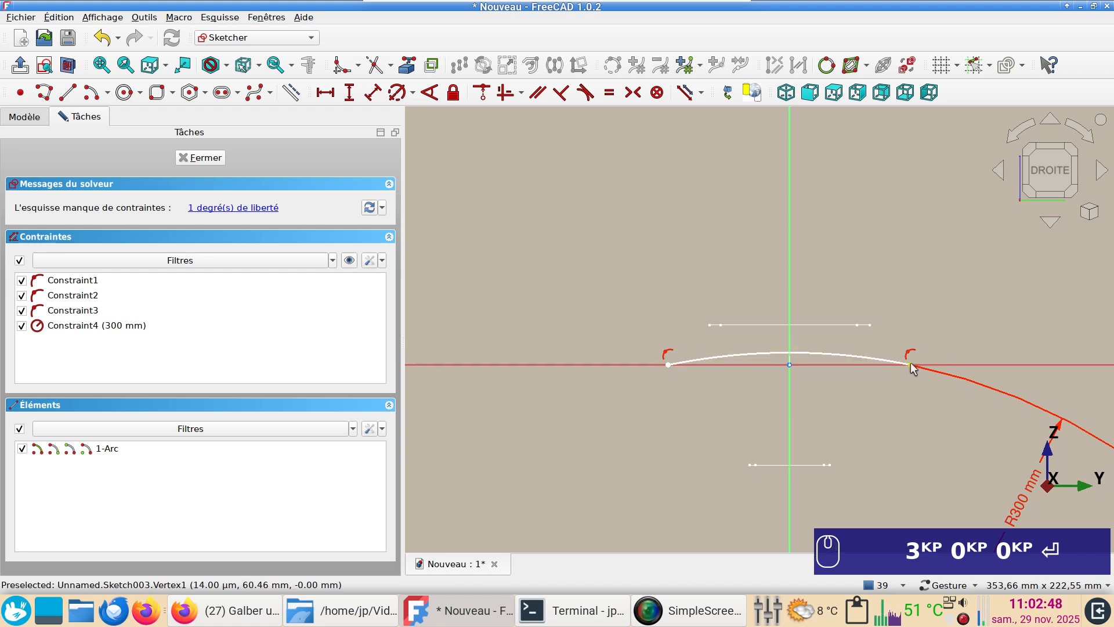
Constrain the horizontal distance between the YZ arc's two endpoints to 80 mm and close the sketch
{"action": "left_click", "coordinate": [911, 364]}
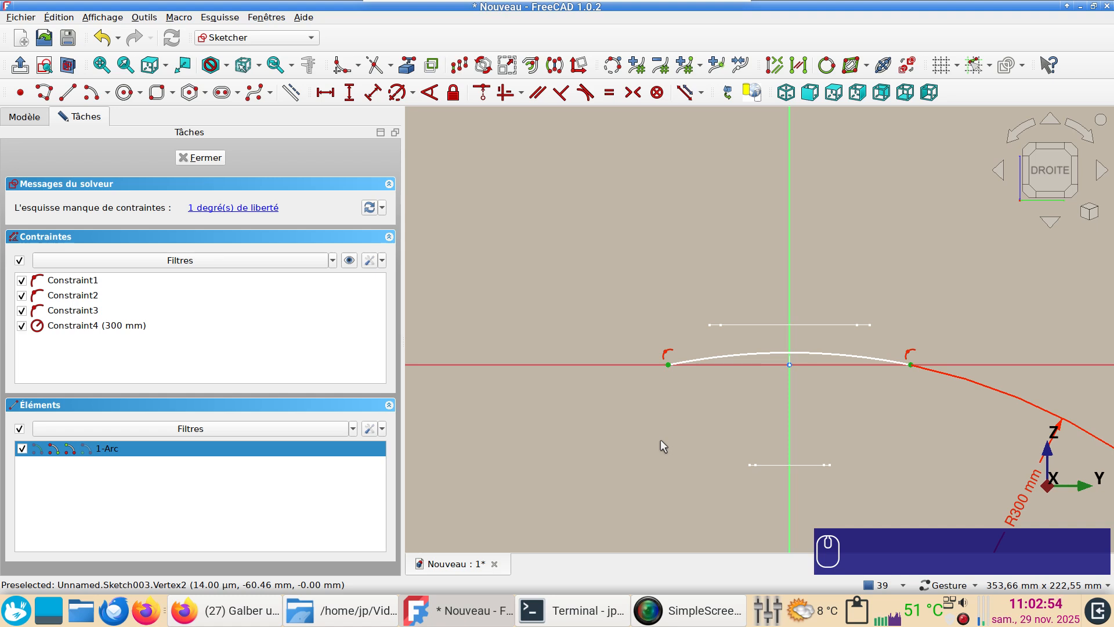
{"action": "key", "text": "l"}
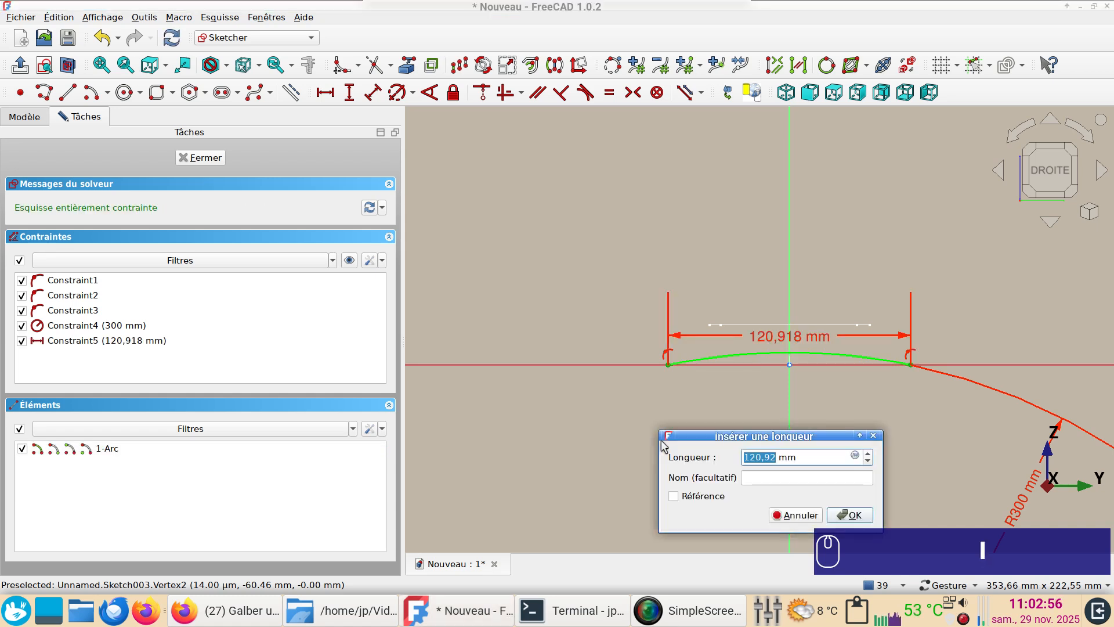
{"action": "type", "text": "80"}
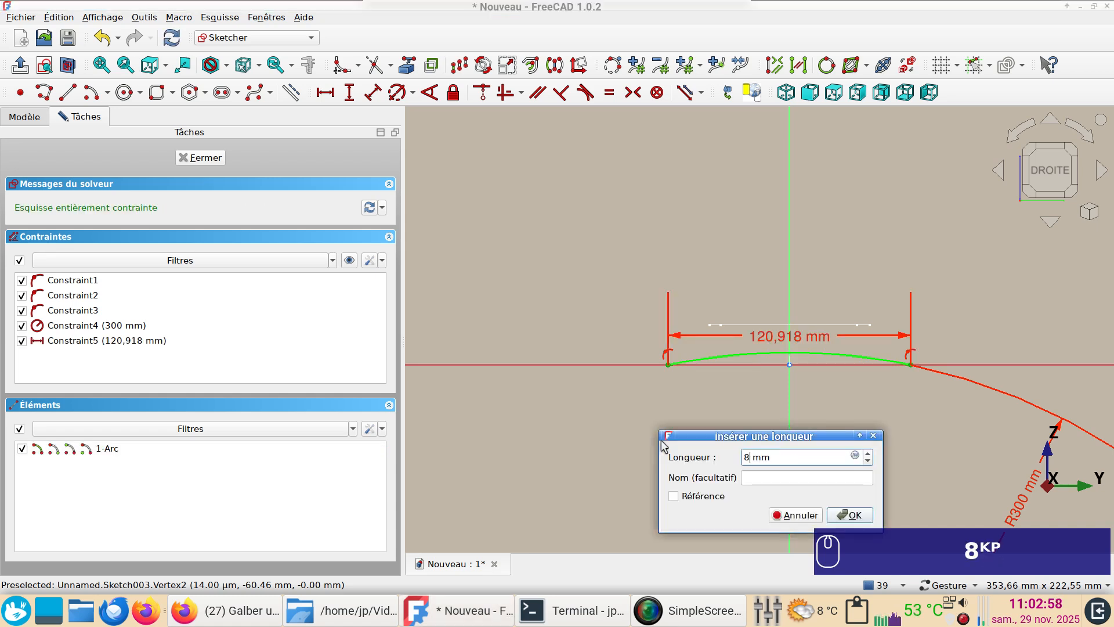
{"action": "key", "text": "Return"}
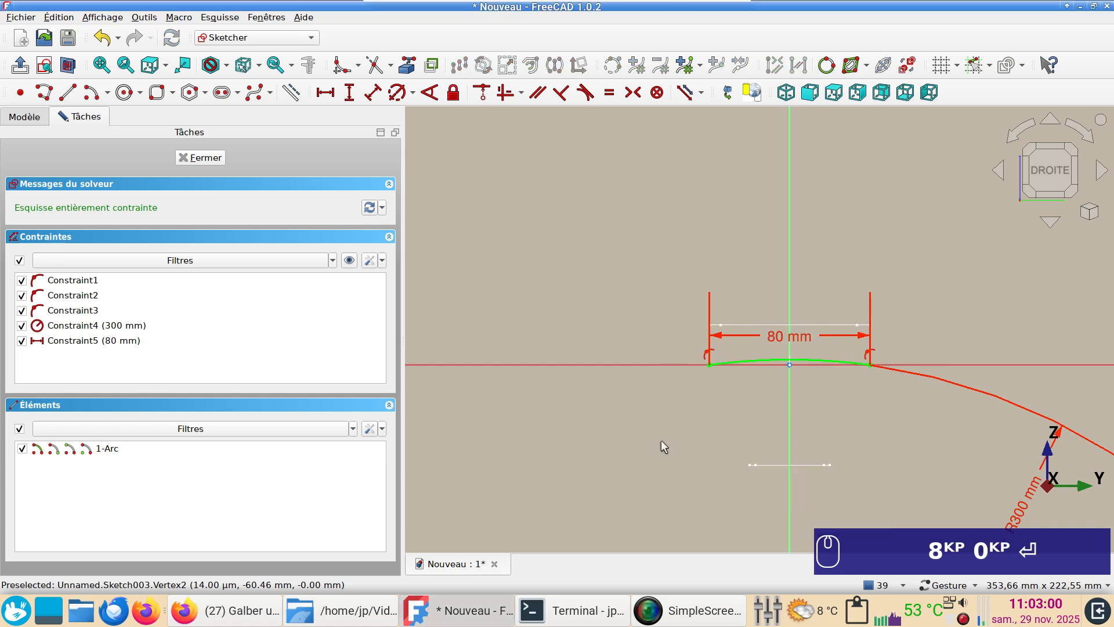
{"action": "left_click", "coordinate": [202, 162]}
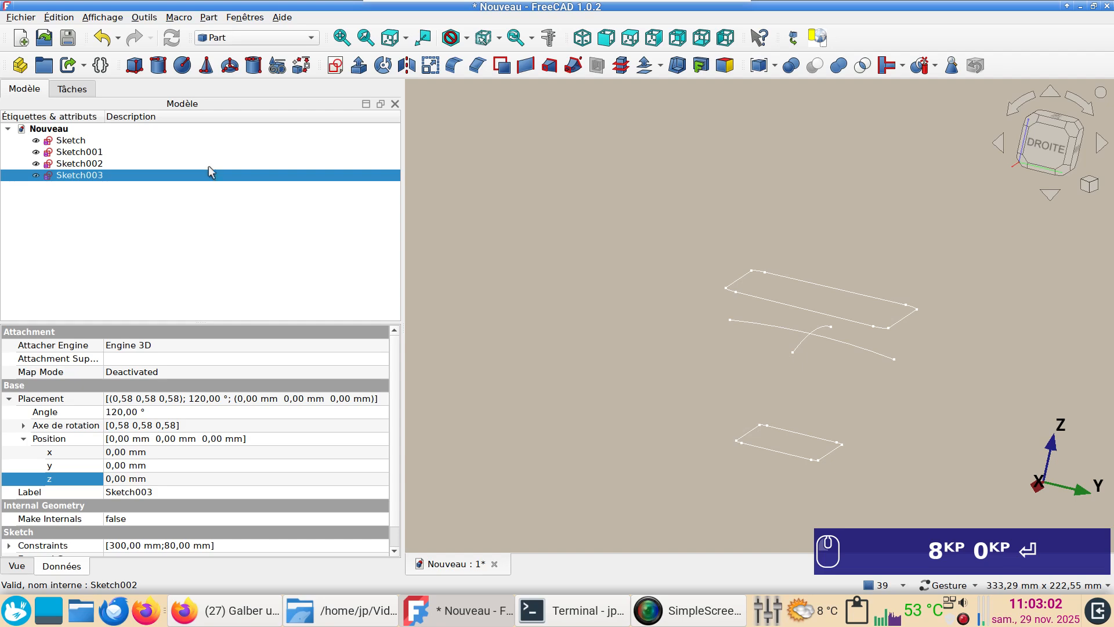
Check the dimensions of the upper profile Sketch, and set the endpoint distance of the arc in Sketch003 to 100 mm
{"action": "double_click", "coordinate": [87, 142]}
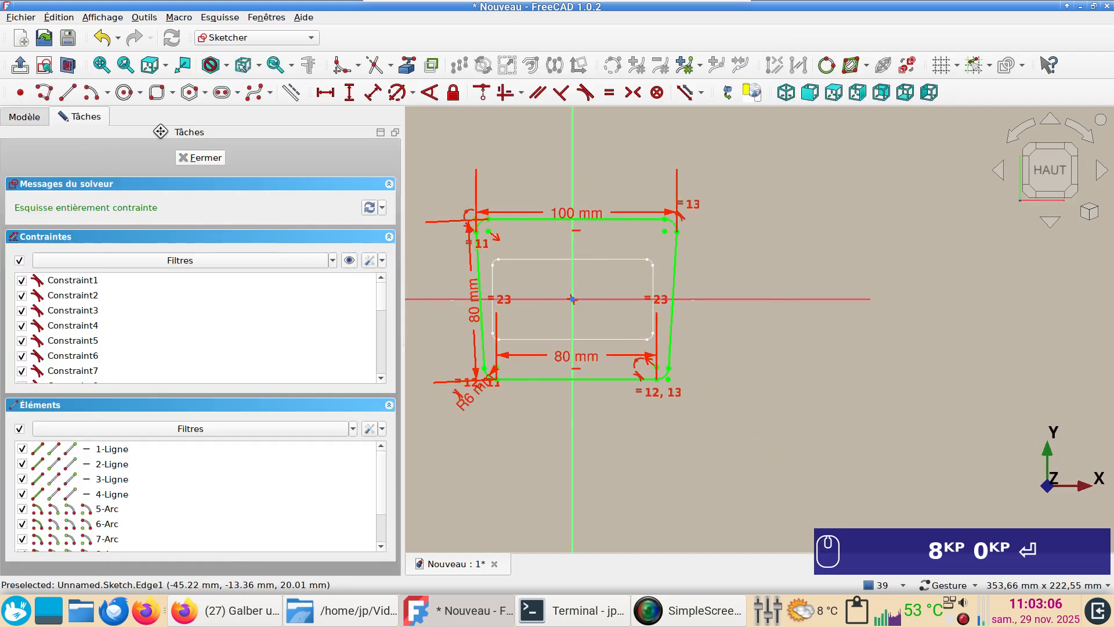
{"action": "left_click", "coordinate": [186, 159]}
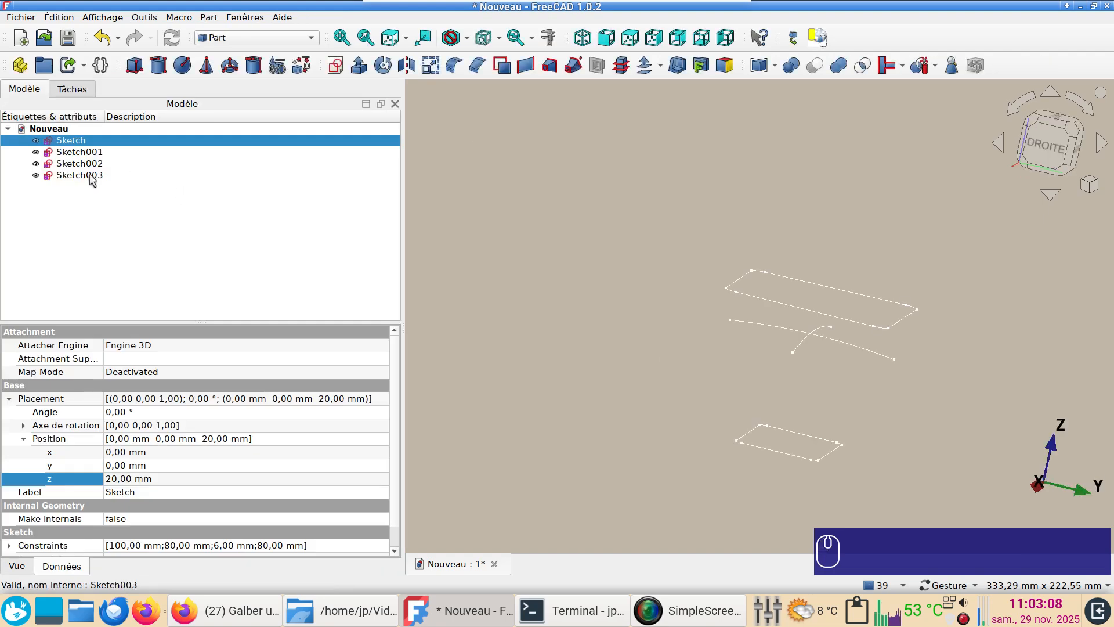
{"action": "left_click", "coordinate": [89, 177]}
{"action": "double_click", "coordinate": [89, 177]}
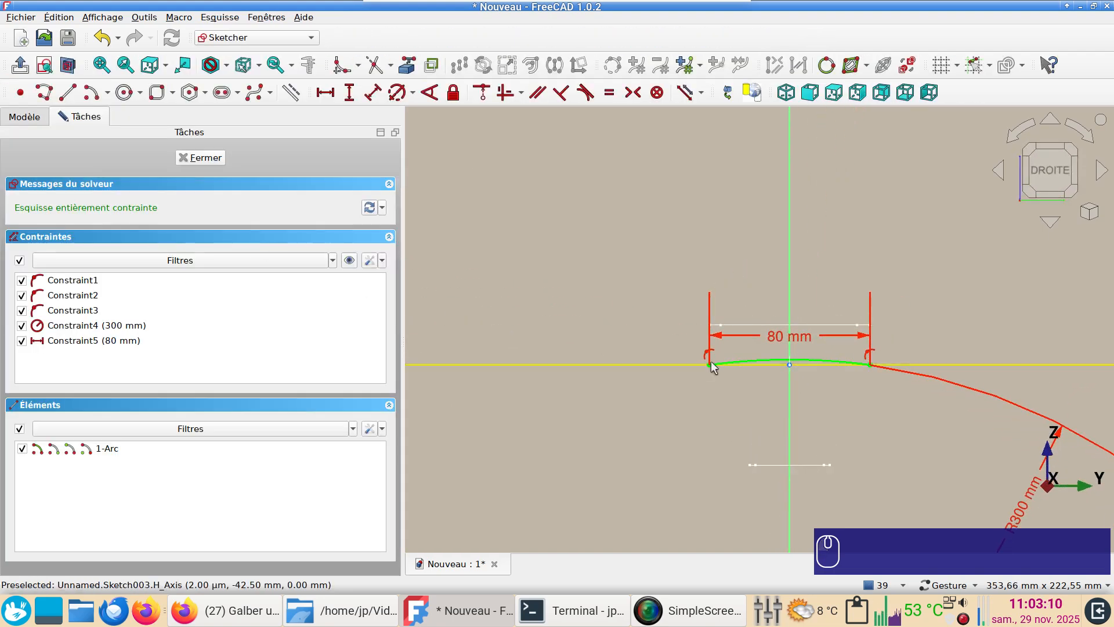
{"action": "left_click", "coordinate": [779, 344]}
{"action": "double_click", "coordinate": [778, 344]}
{"action": "type", "text": "100"}
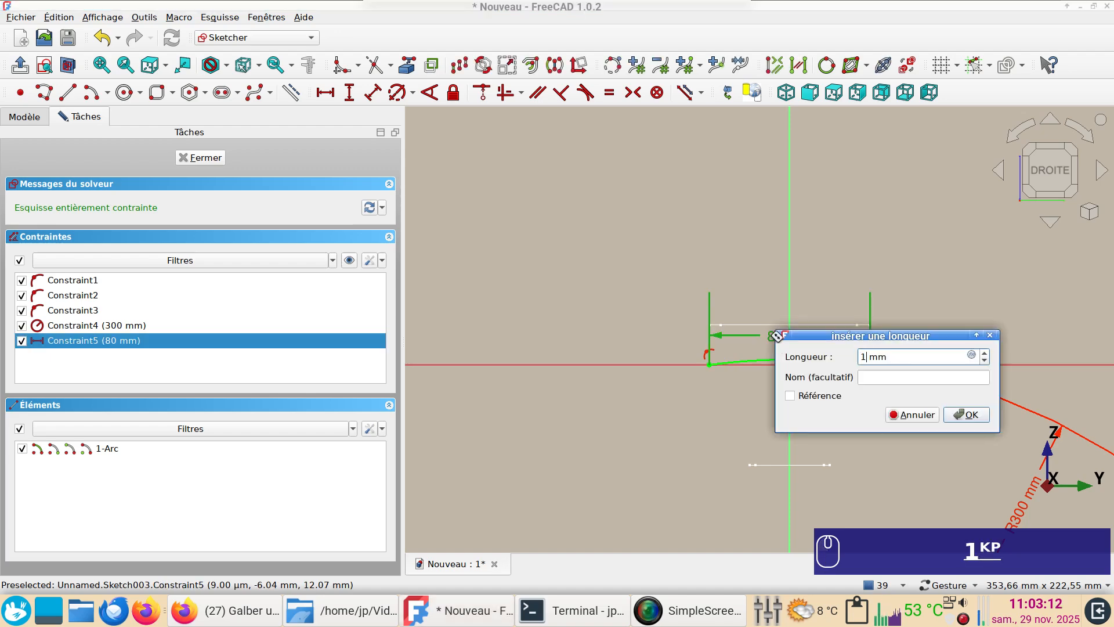
{"action": "key", "text": "Return"}
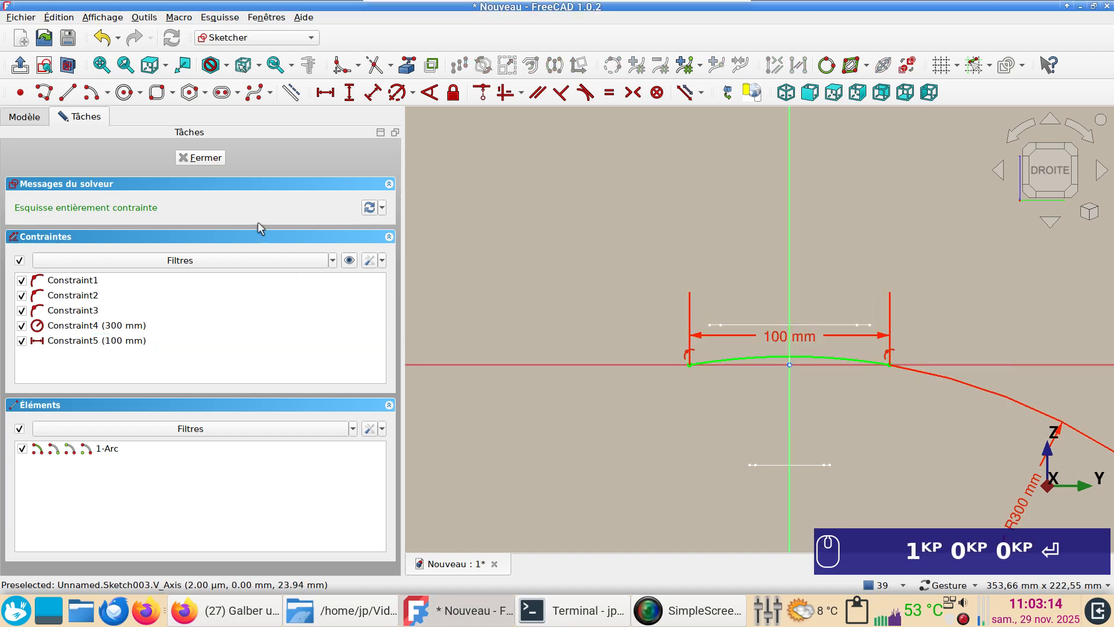
{"action": "left_click", "coordinate": [200, 157]}
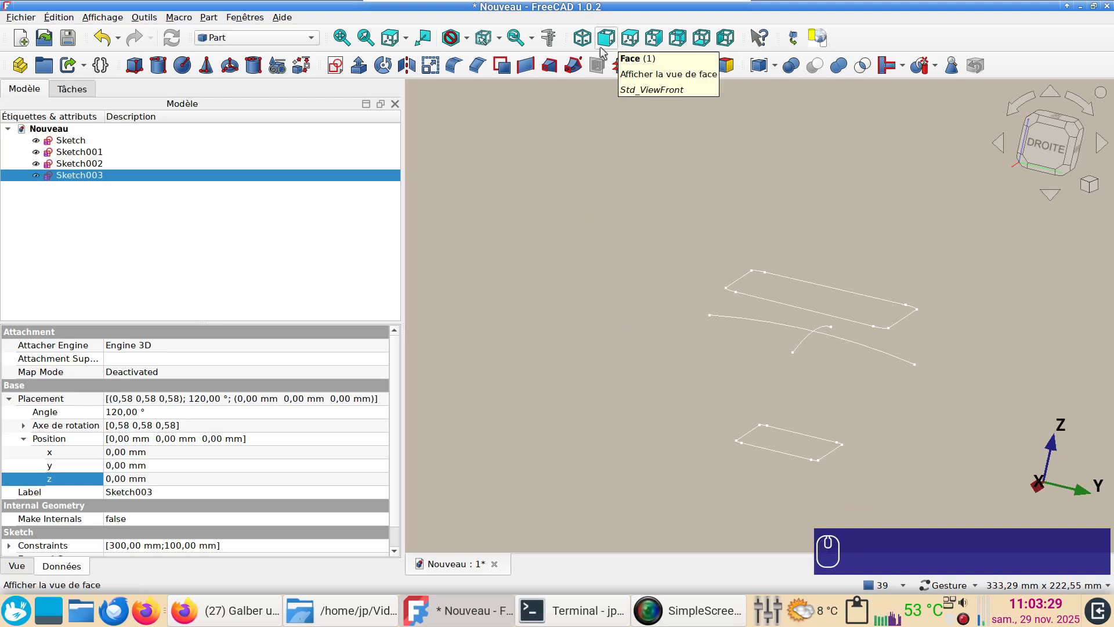
Sweep the Sketch002 arc along the Sketch003 arc as a surface, with Frenet enabled and solid creation off
{"action": "left_click", "coordinate": [574, 67]}
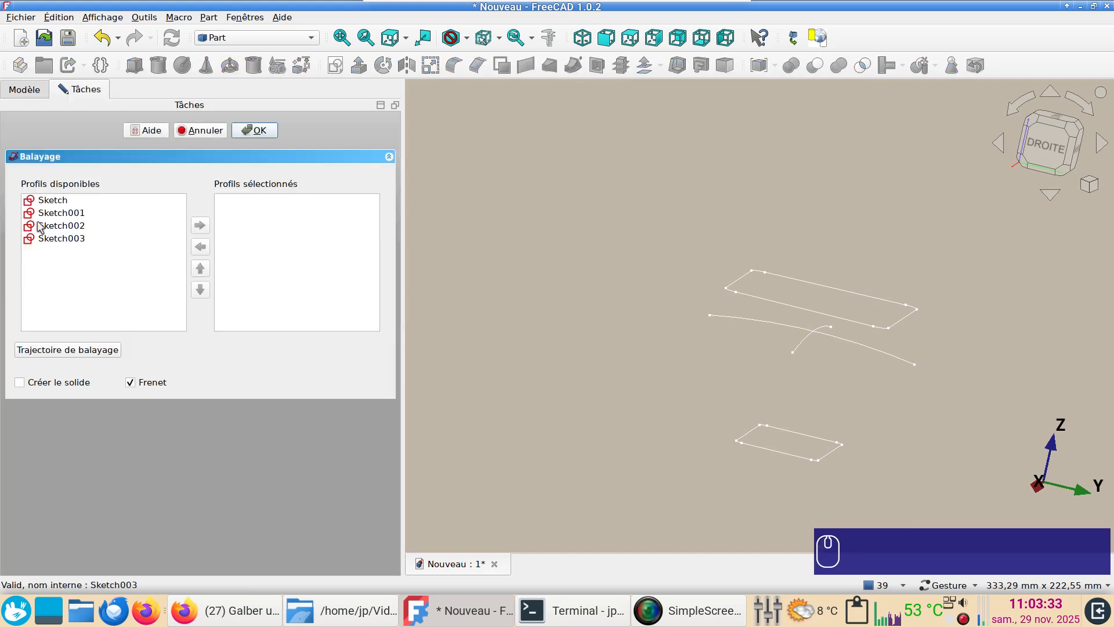
{"action": "left_click", "coordinate": [42, 227]}
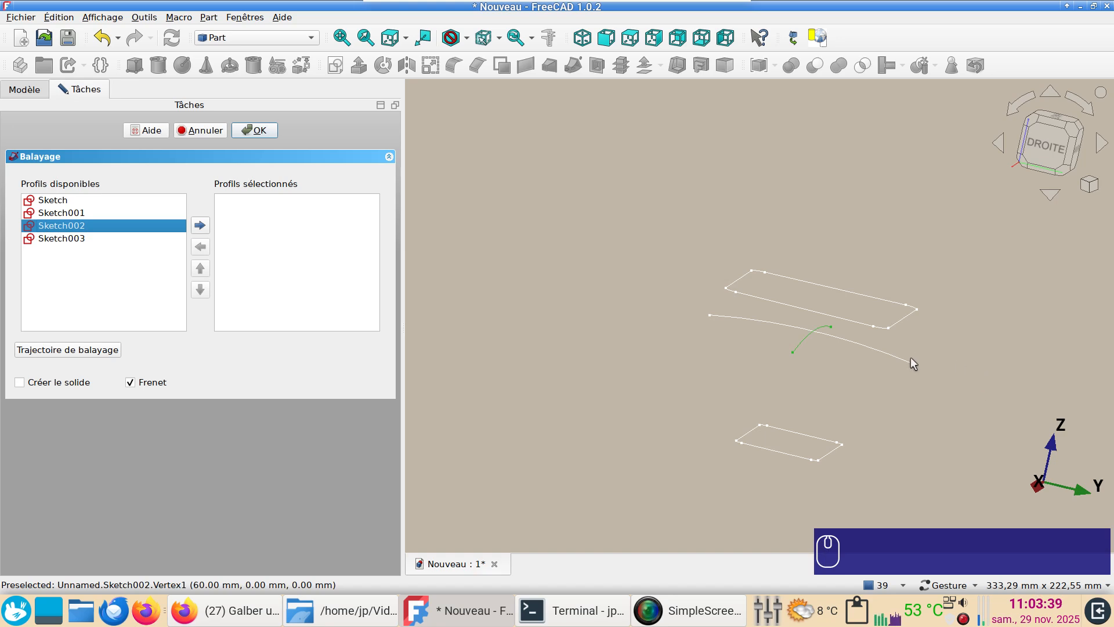
{"action": "left_click", "coordinate": [200, 226]}
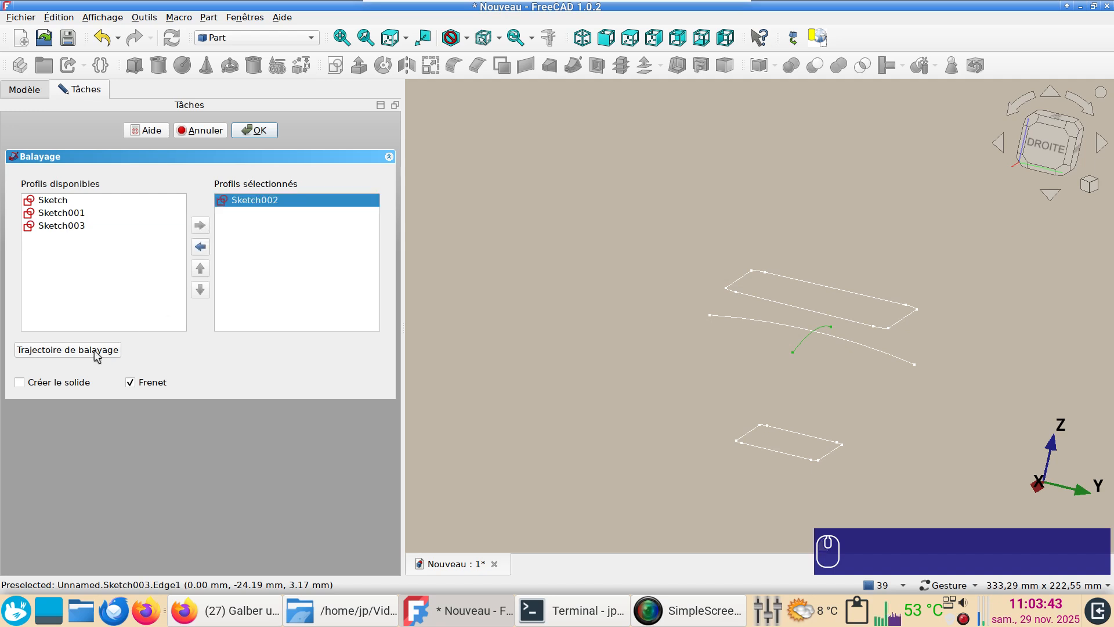
{"action": "left_click", "coordinate": [62, 350]}
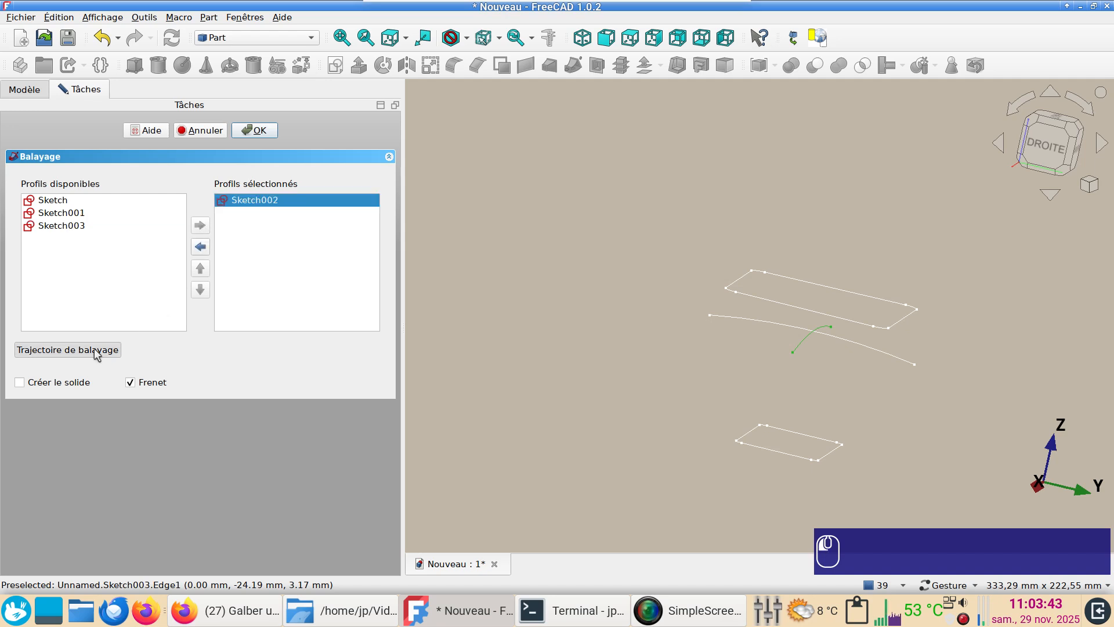
{"action": "left_click", "coordinate": [760, 319]}
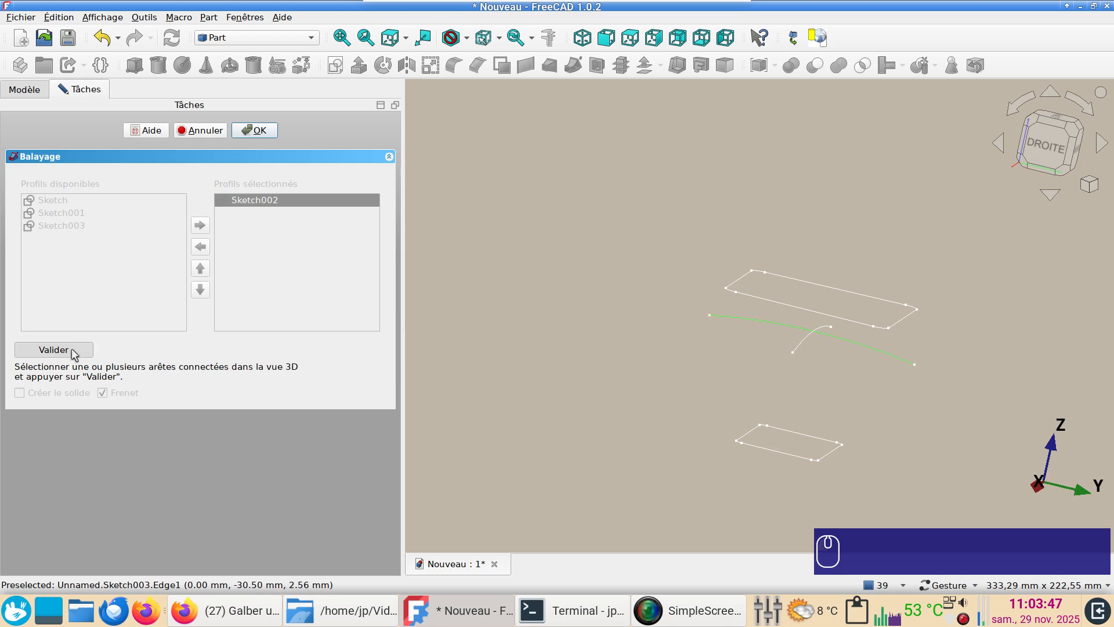
{"action": "left_click", "coordinate": [53, 349]}
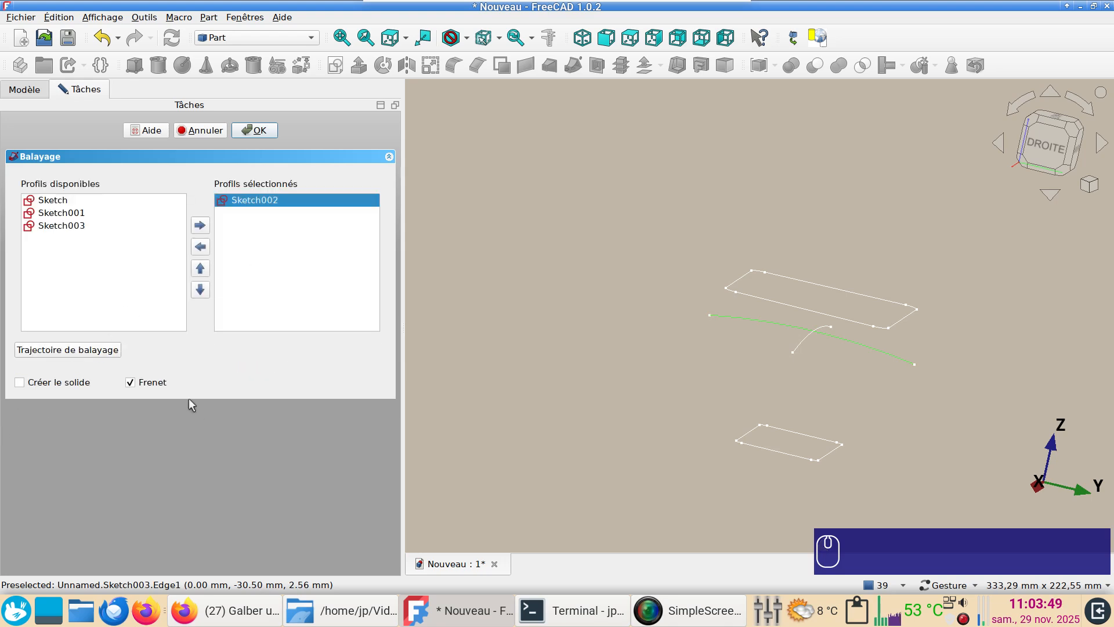
{"action": "left_click", "coordinate": [260, 131]}
Loft the two rounded profiles Sketch and Sketch001 into a solid
{"action": "left_click_drag", "start_coordinate": [943, 333], "coordinate": [774, 347]}
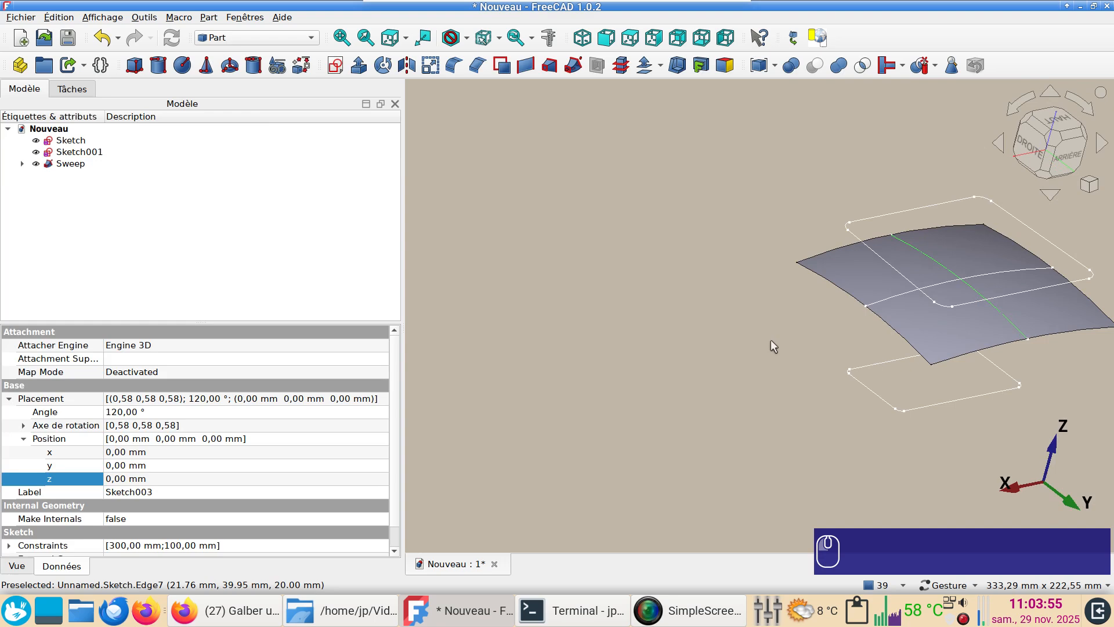
{"action": "left_click", "coordinate": [548, 65]}
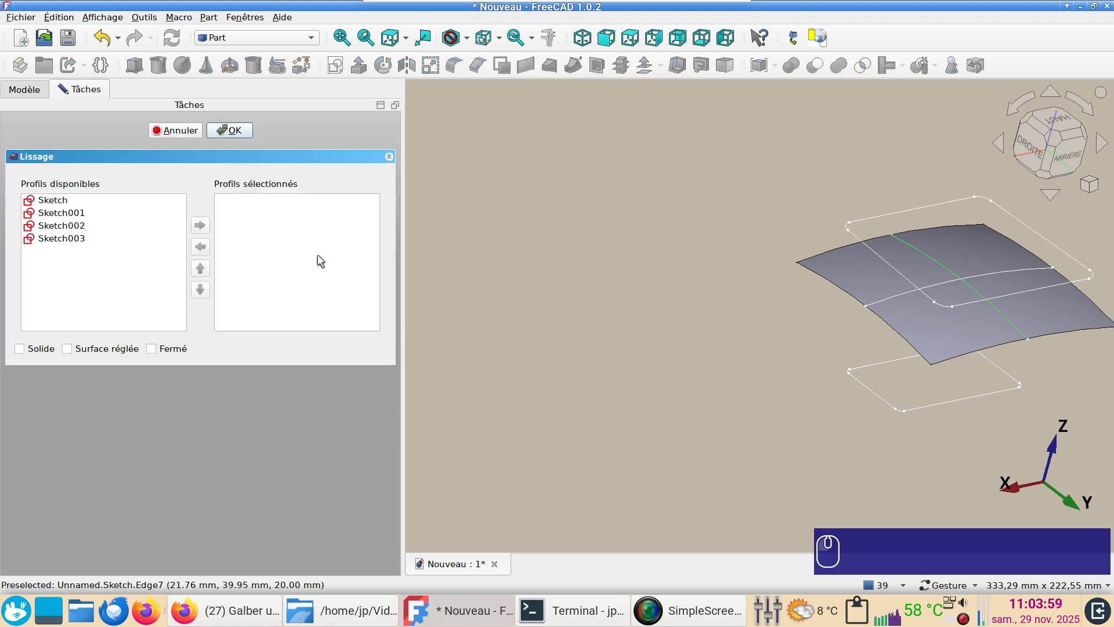
{"action": "left_click", "coordinate": [80, 204]}
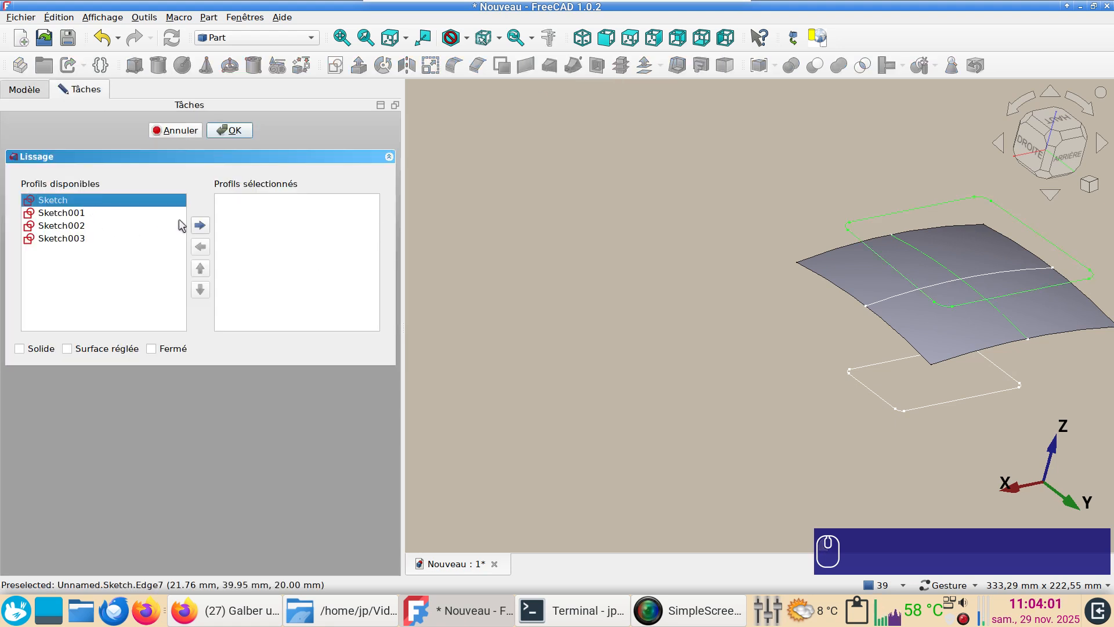
{"action": "left_click", "coordinate": [200, 225]}
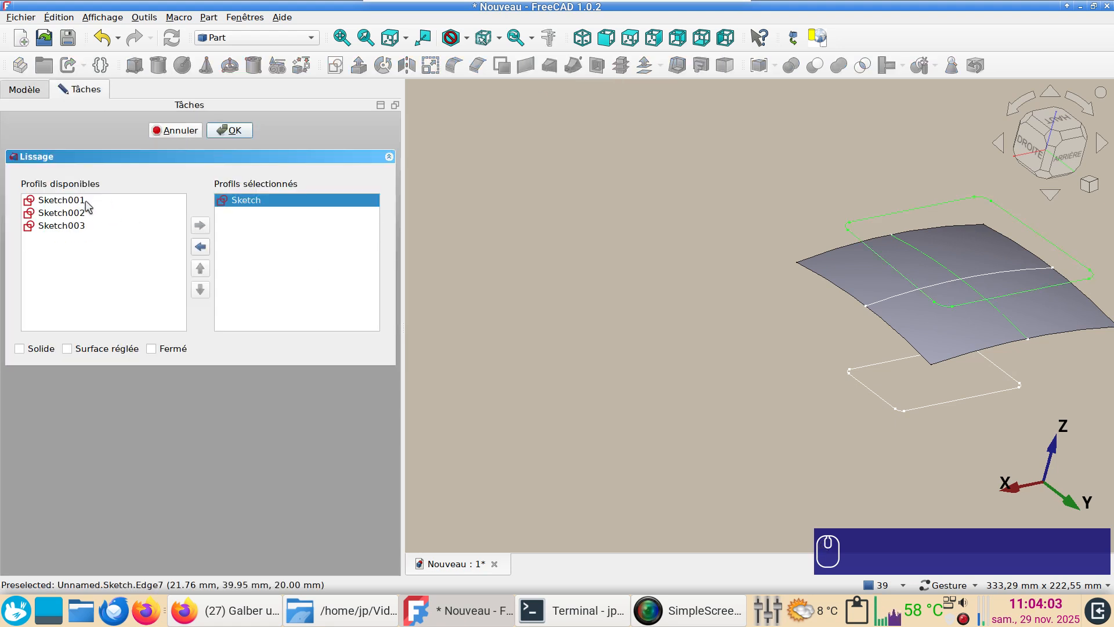
{"action": "double_click", "coordinate": [81, 204]}
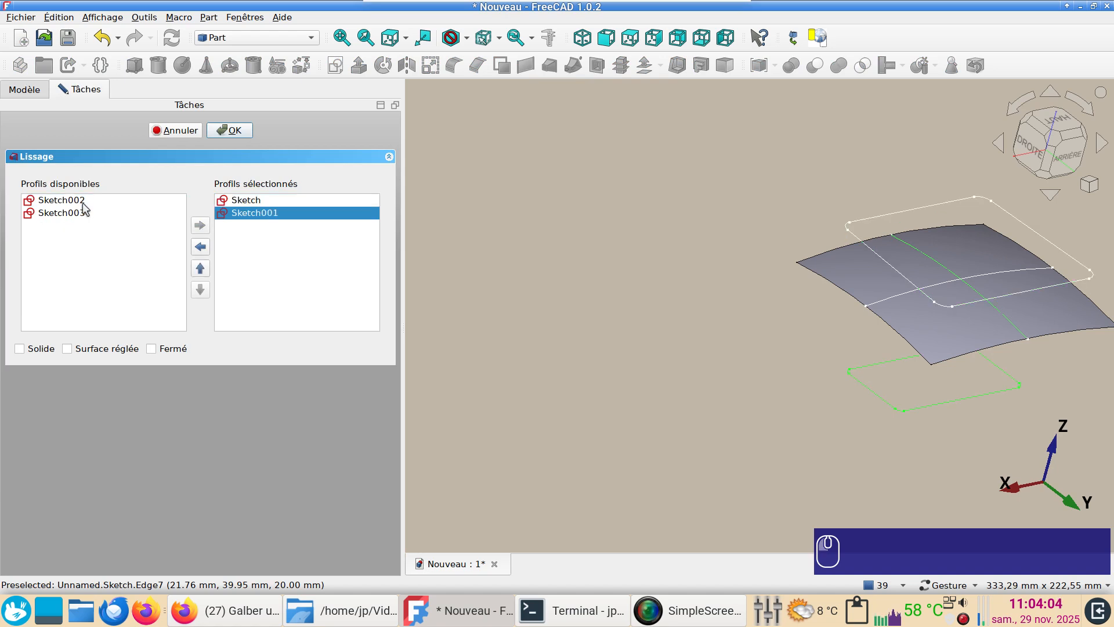
{"action": "left_click", "coordinate": [19, 348]}
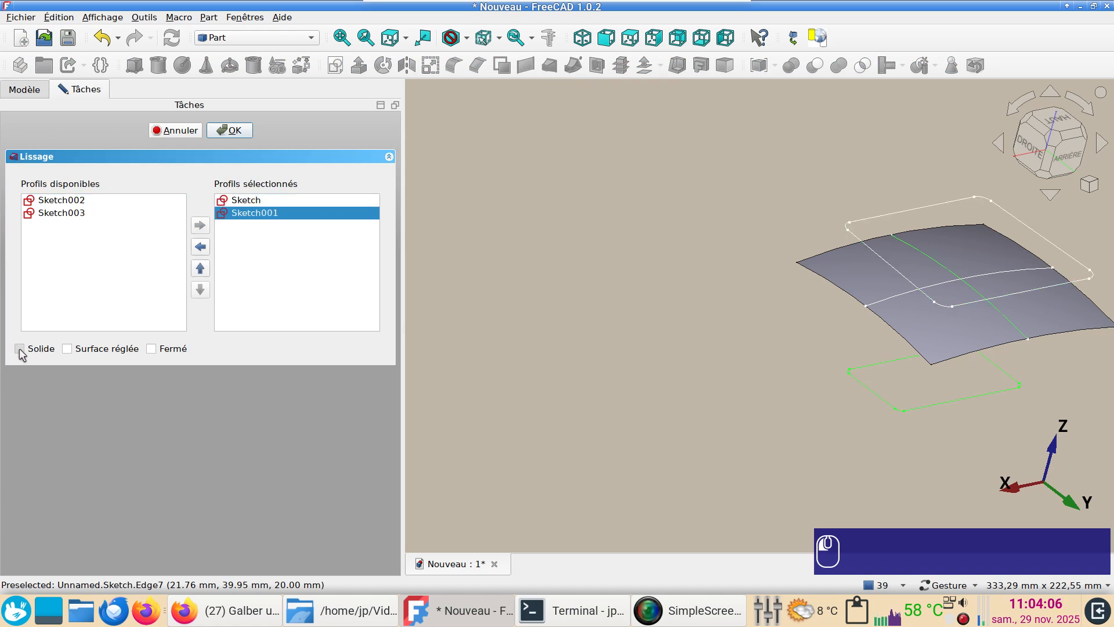
{"action": "left_click", "coordinate": [234, 131]}
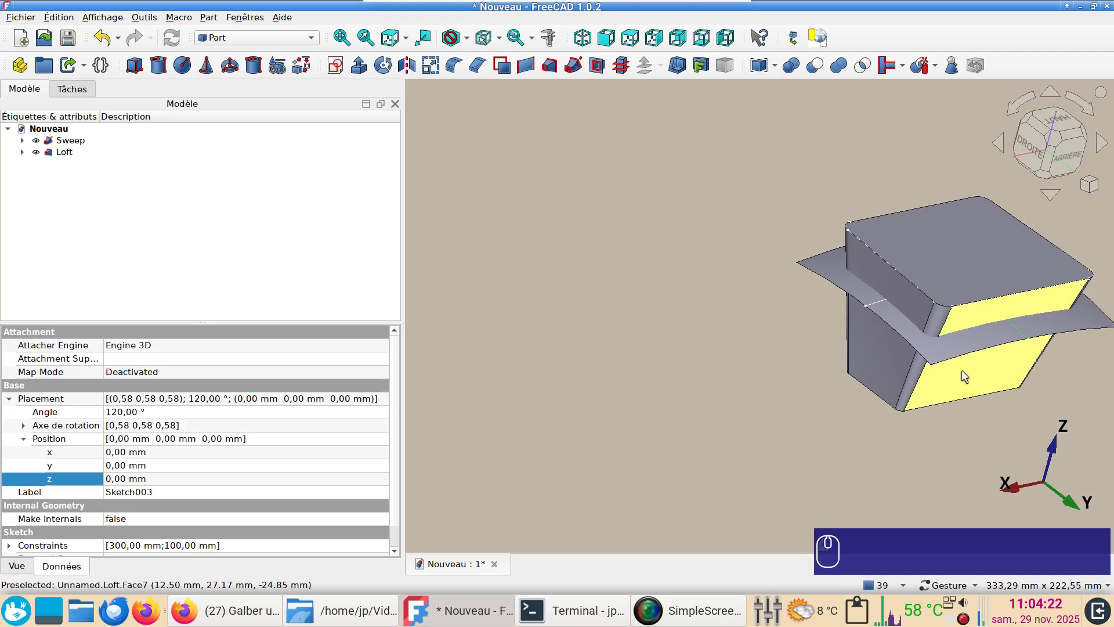
Slice the lofted solid apart with the swept curved surface using Slice apart
{"action": "left_click", "coordinate": [946, 398]}
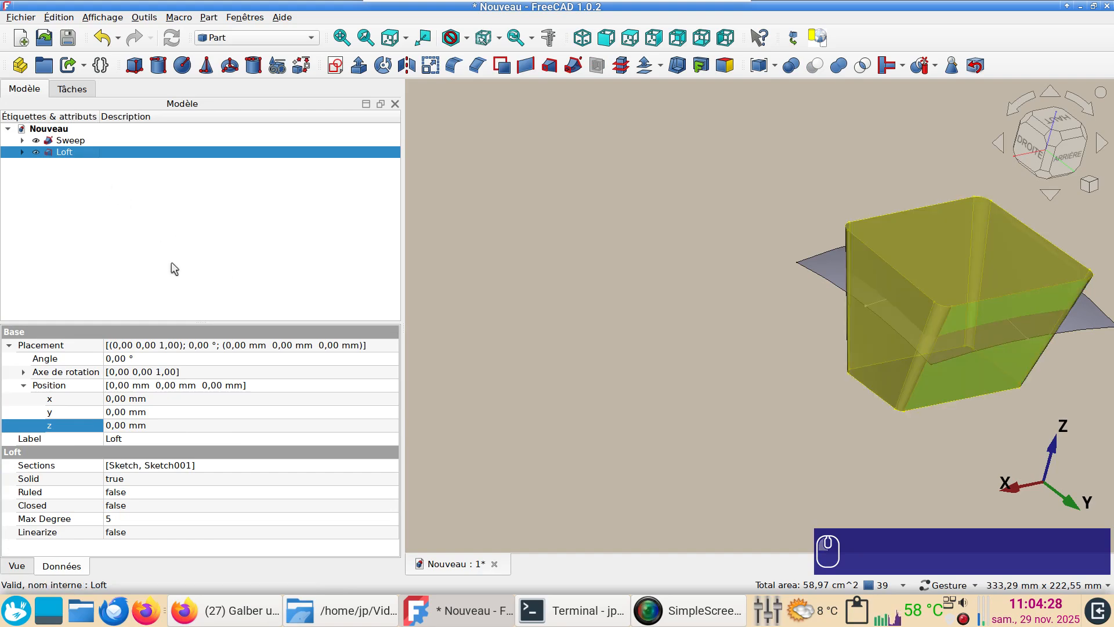
{"action": "left_click", "coordinate": [75, 143], "text": "ctrl"}
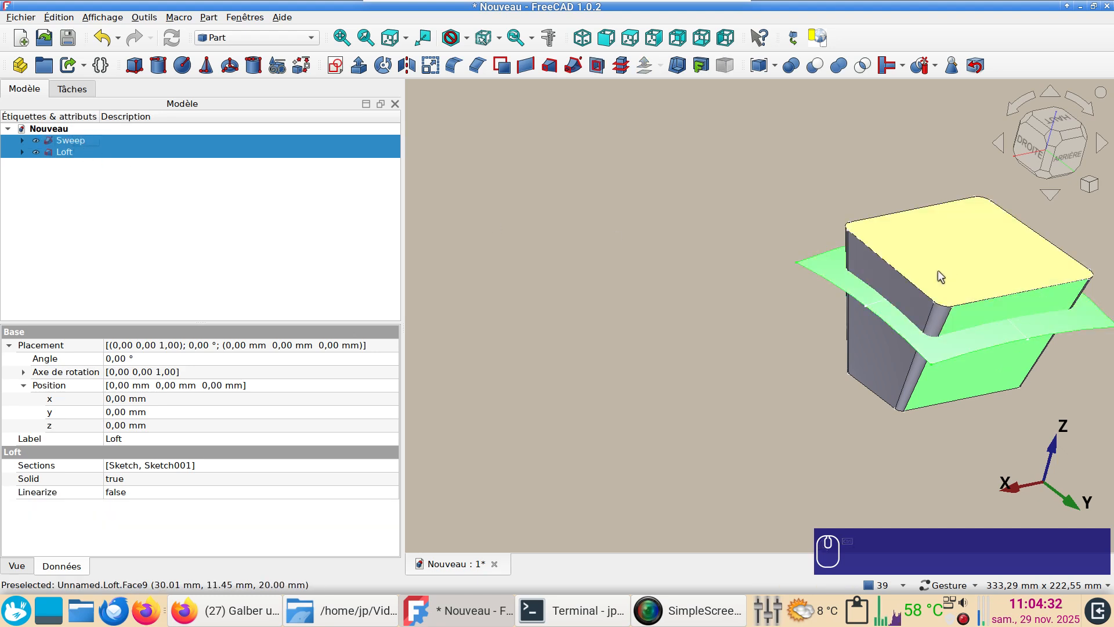
{"action": "left_click", "coordinate": [935, 66]}
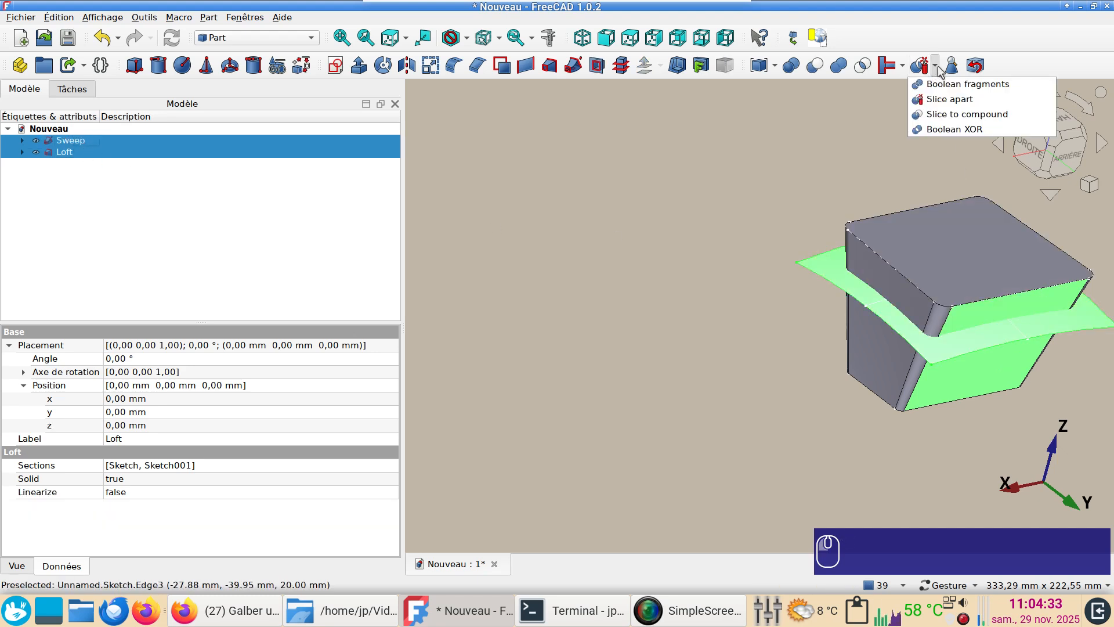
{"action": "left_click", "coordinate": [945, 101]}
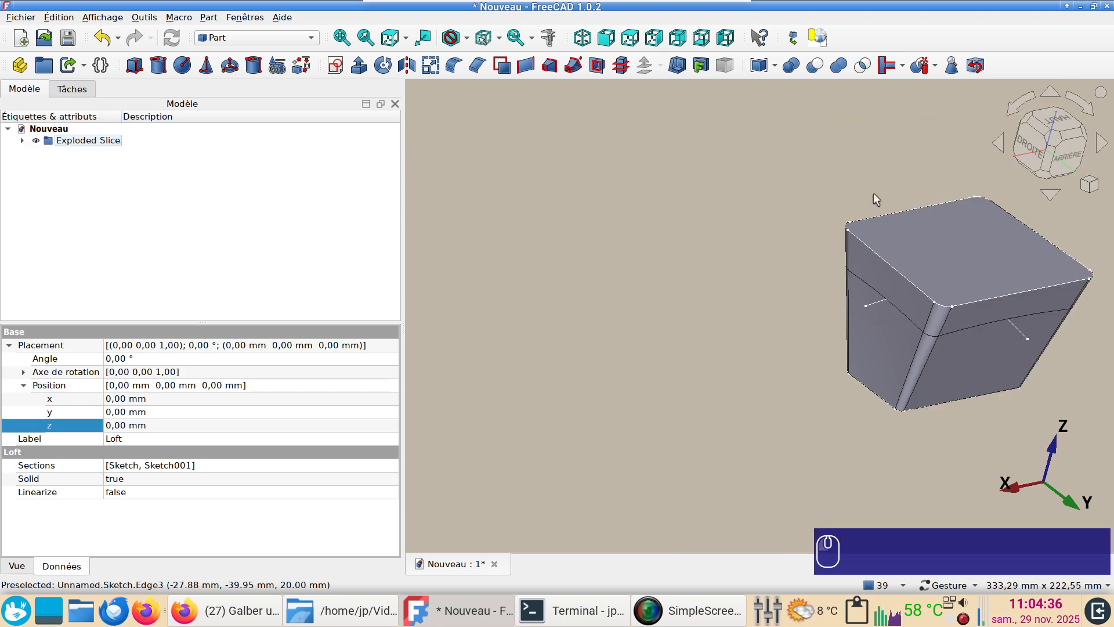
Delete Slice.0, the piece of the loft above the curved surface
{"action": "left_click_drag", "start_coordinate": [873, 193], "coordinate": [716, 326]}
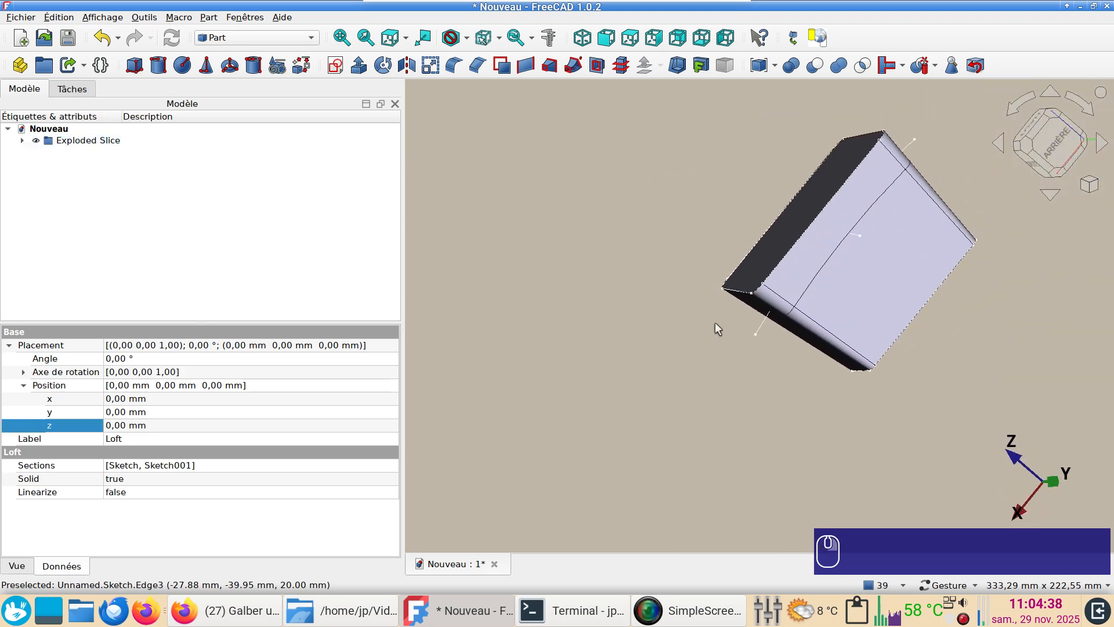
{"action": "left_click", "coordinate": [804, 267]}
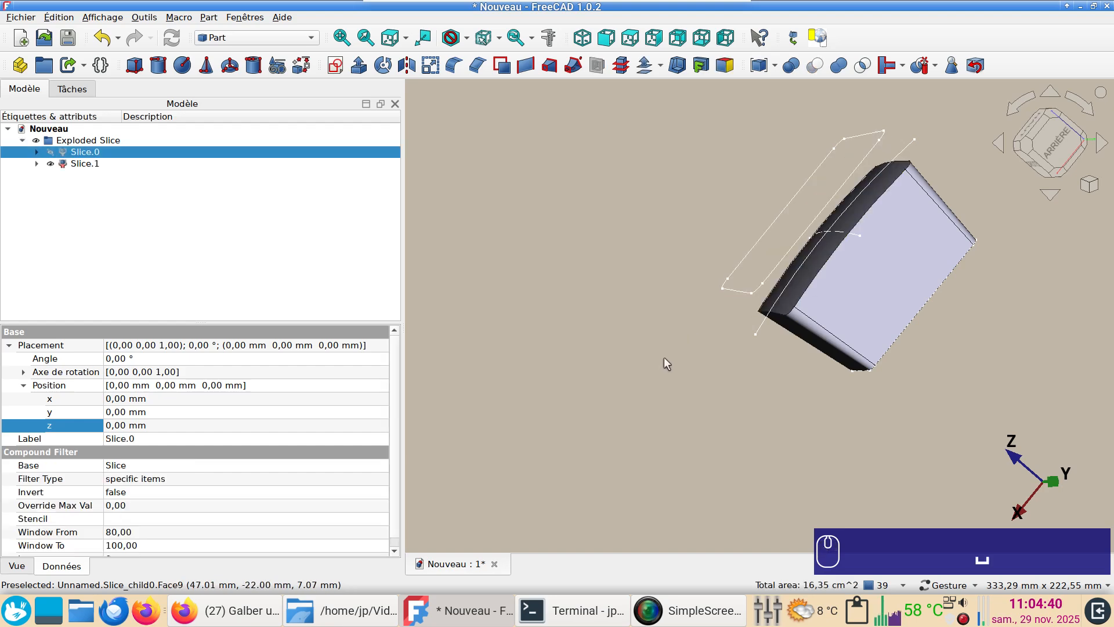
{"action": "key", "text": "Delete"}
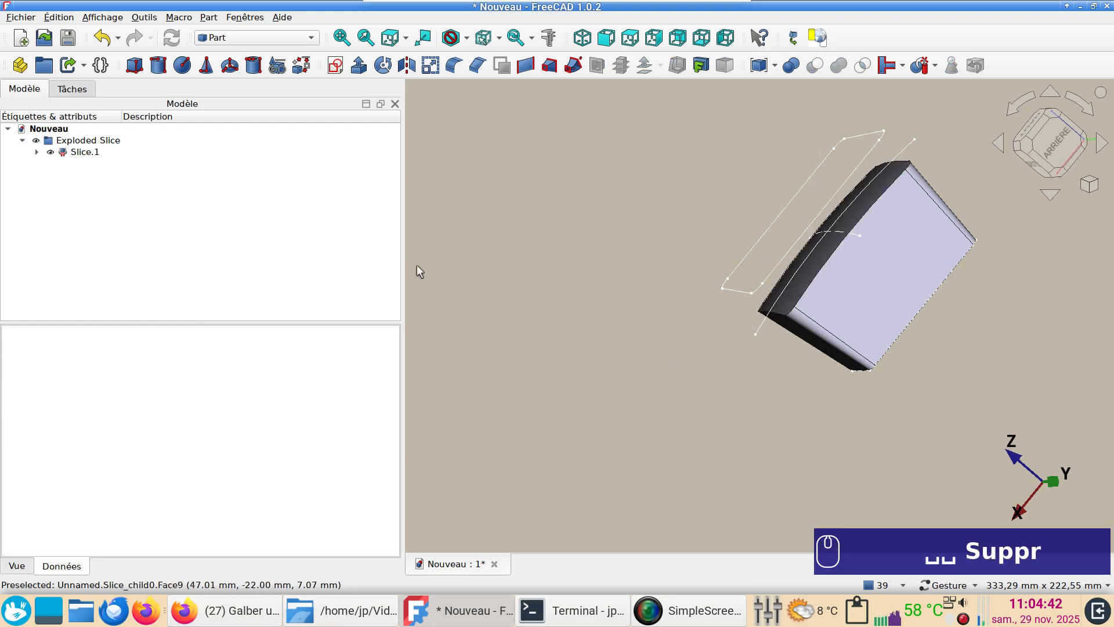
Delete the Exploded Slice group while keeping its remaining content
{"action": "left_click", "coordinate": [124, 141]}
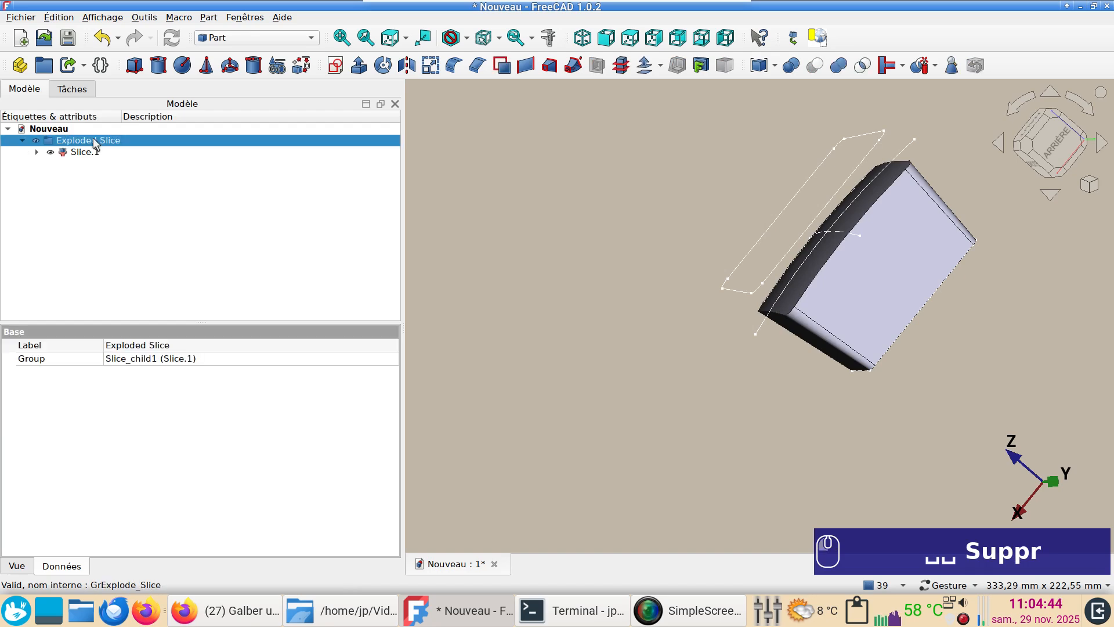
{"action": "key", "text": "Delete"}
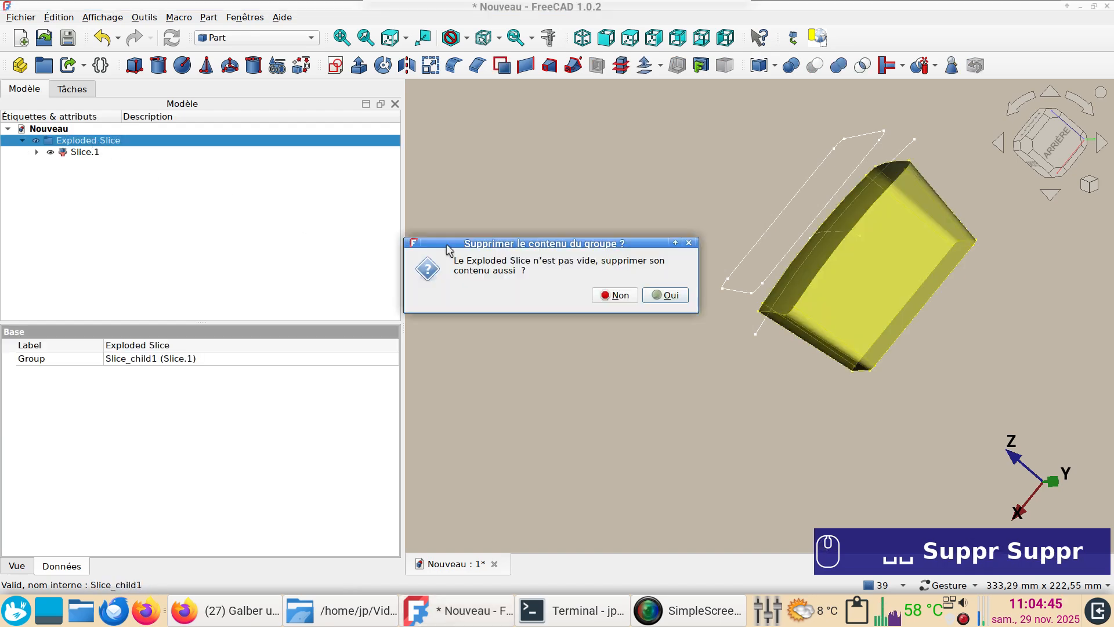
{"action": "left_click", "coordinate": [610, 296]}
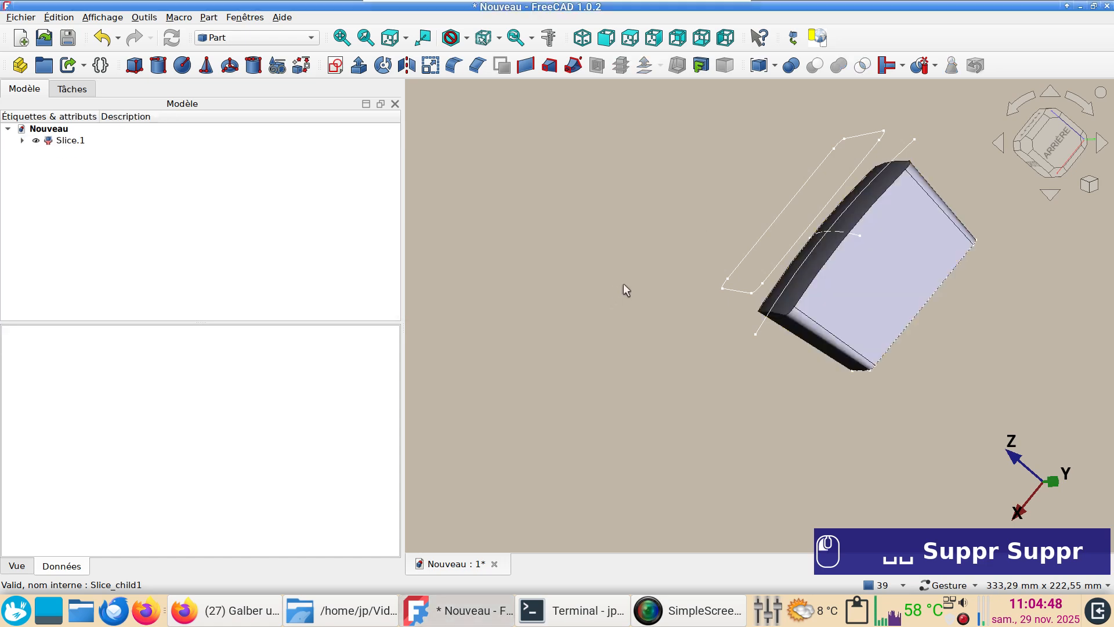
Hollow Slice.1 with a 2 mm thickness, leaving its curved top face open
{"action": "left_click_drag", "start_coordinate": [624, 285], "coordinate": [681, 308]}
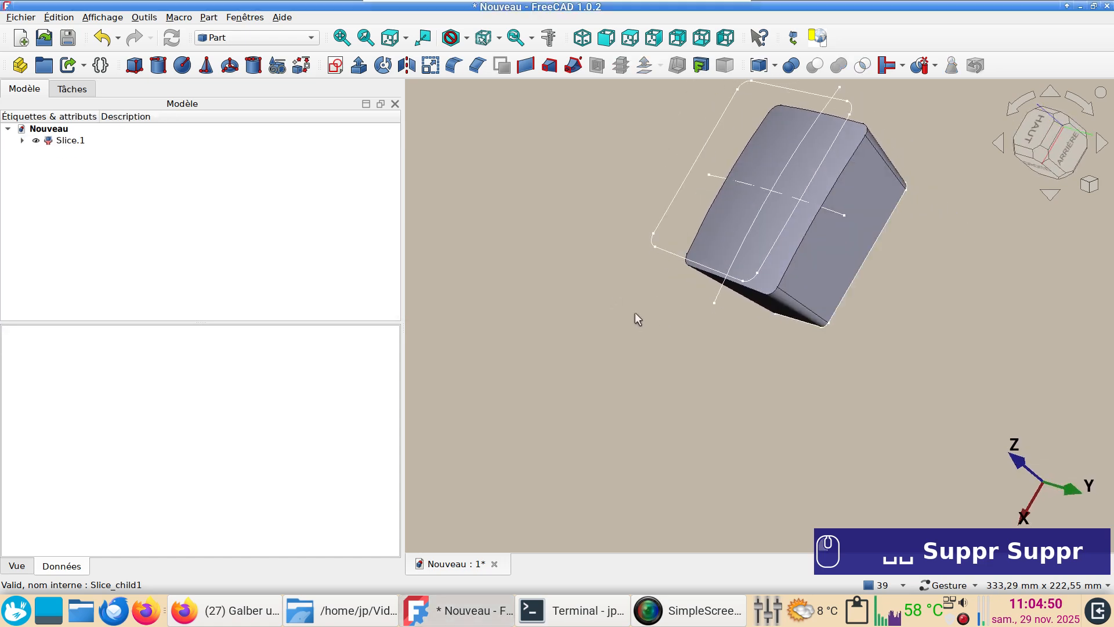
{"action": "left_click", "coordinate": [64, 140]}
{"action": "left_click", "coordinate": [588, 302]}
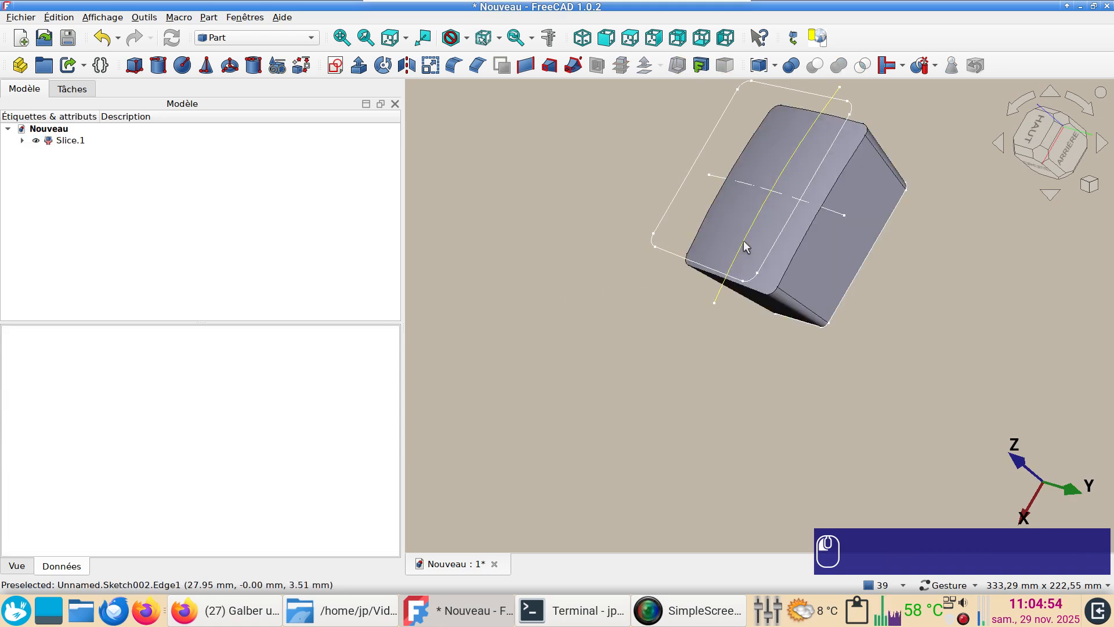
{"action": "left_click", "coordinate": [754, 243]}
{"action": "left_click", "coordinate": [607, 315]}
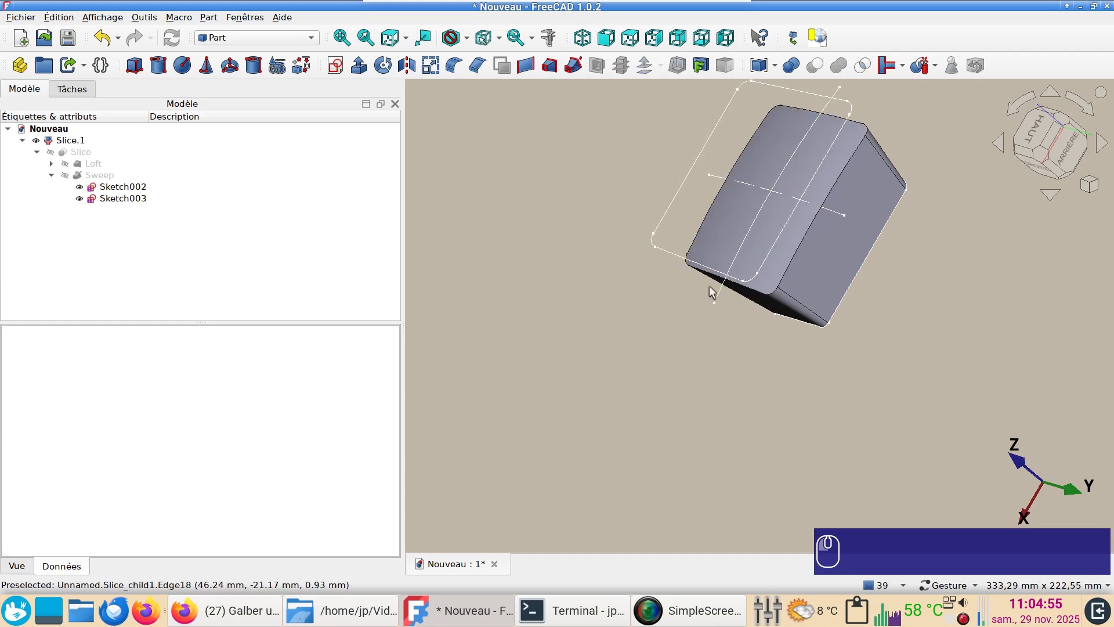
{"action": "left_click", "coordinate": [723, 246]}
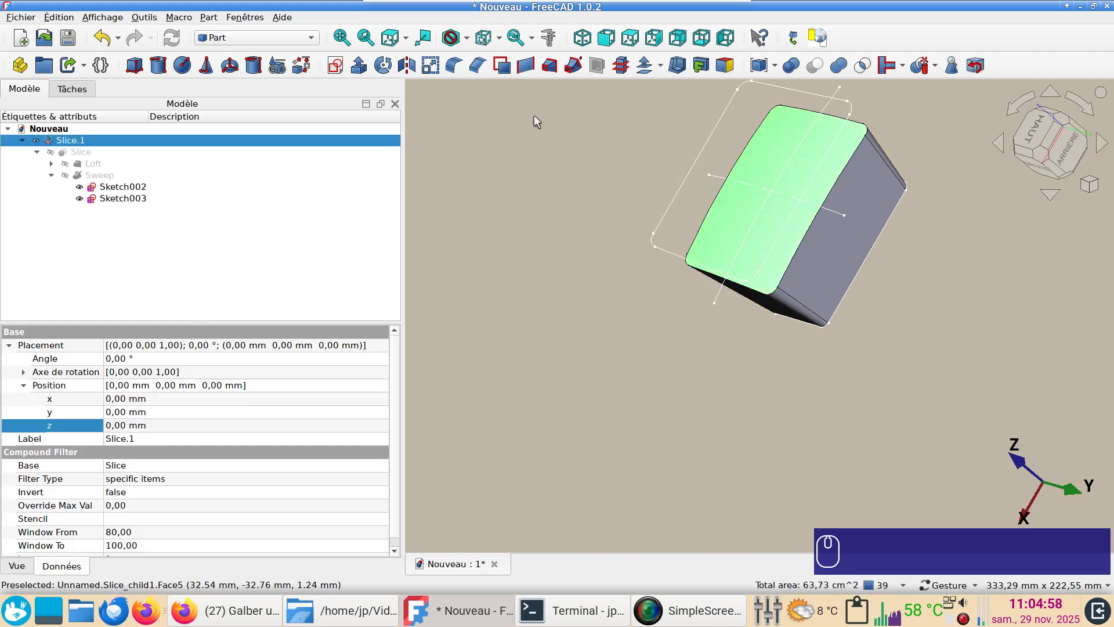
{"action": "left_click", "coordinate": [678, 66]}
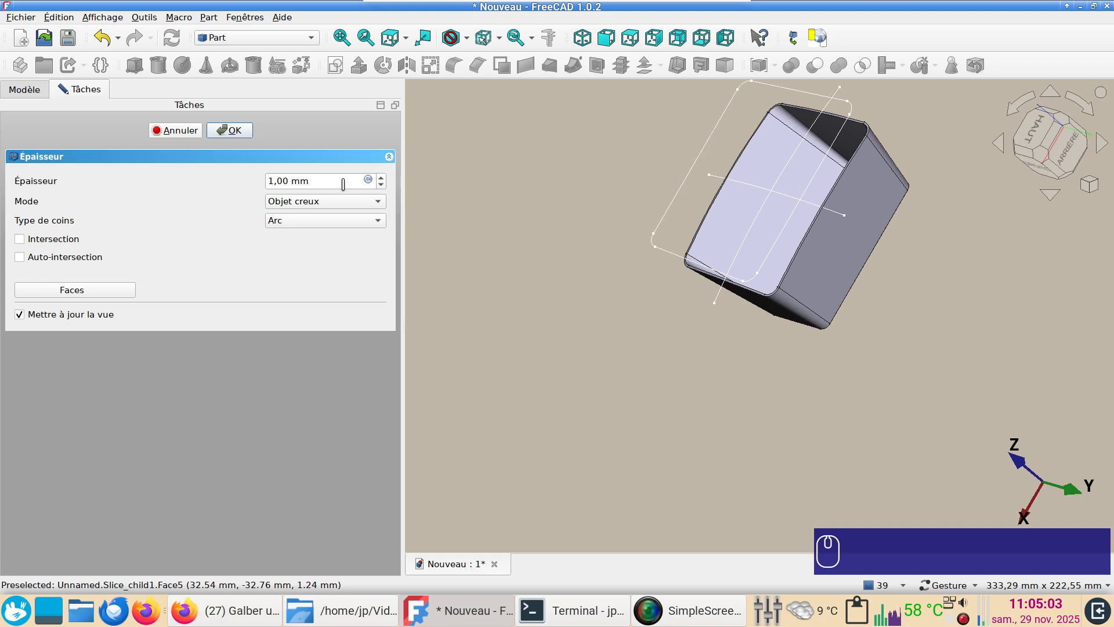
{"action": "left_click_drag", "start_coordinate": [335, 182], "coordinate": [248, 158]}
{"action": "type", "text": "2"}
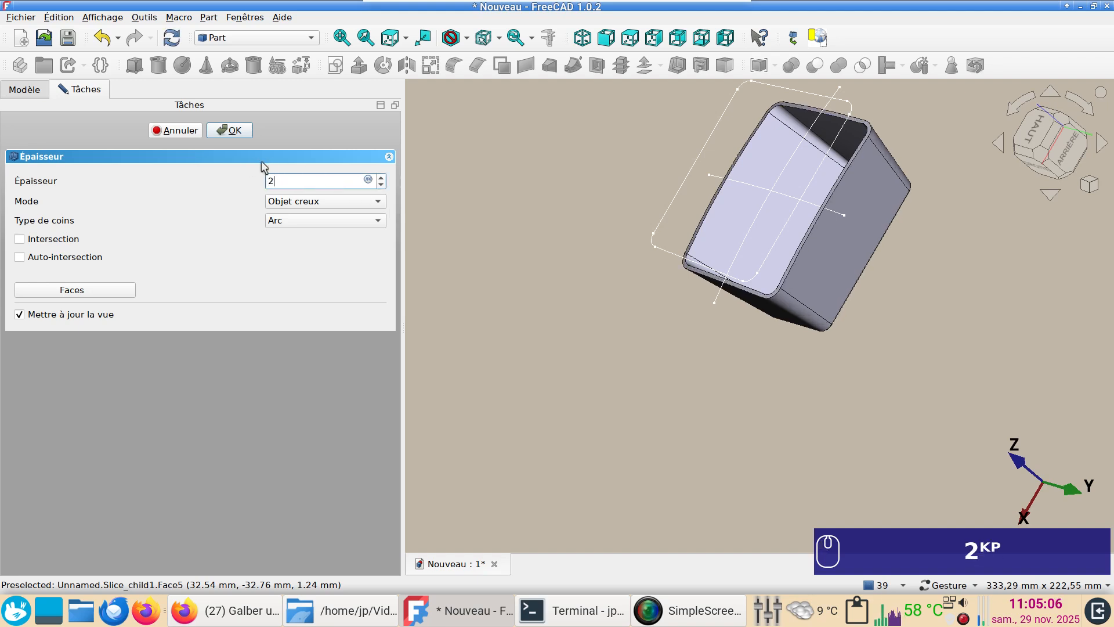
{"action": "left_click", "coordinate": [230, 132]}
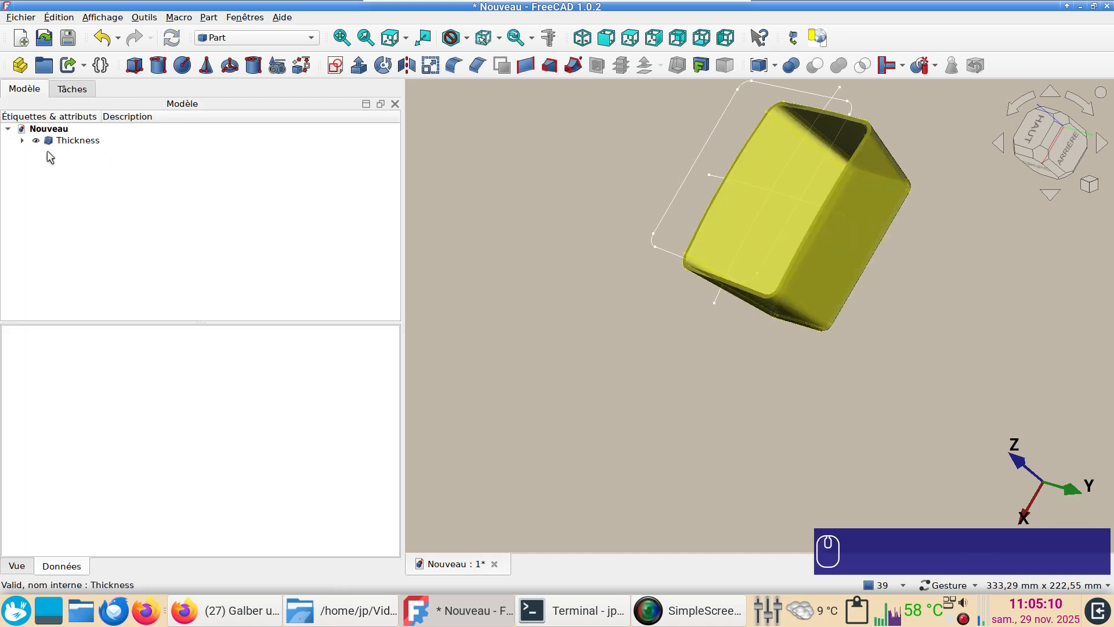
Show Slice.1 again and create a second thickness of 8 mm from it, open at the curved top face
{"action": "left_click", "coordinate": [22, 140]}
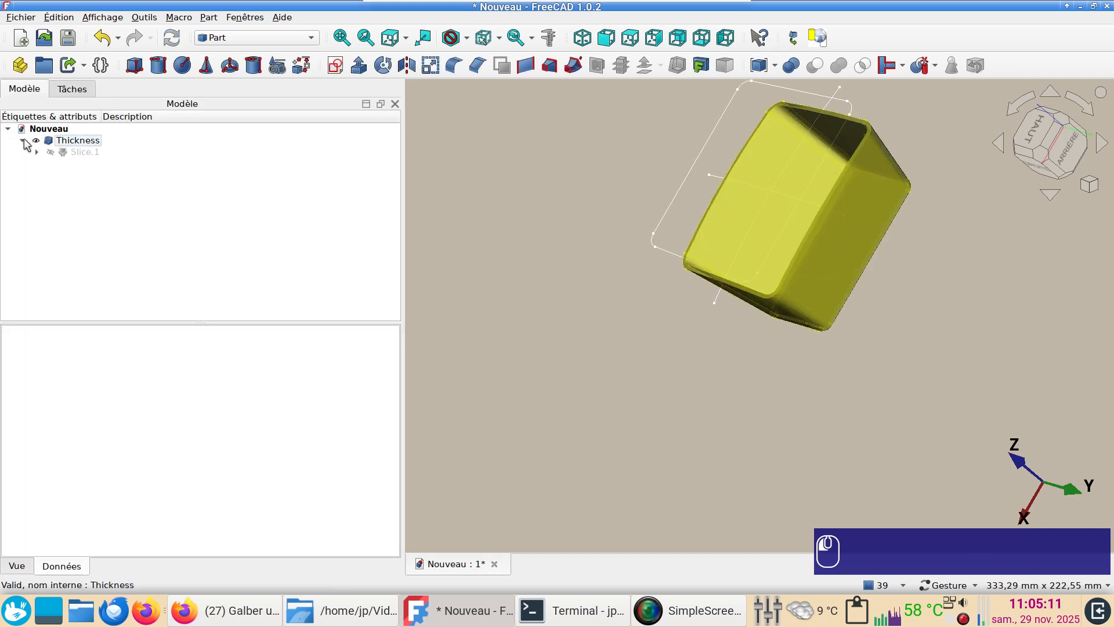
{"action": "left_click", "coordinate": [67, 154]}
{"action": "key", "text": "space"}
{"action": "left_click", "coordinate": [594, 425]}
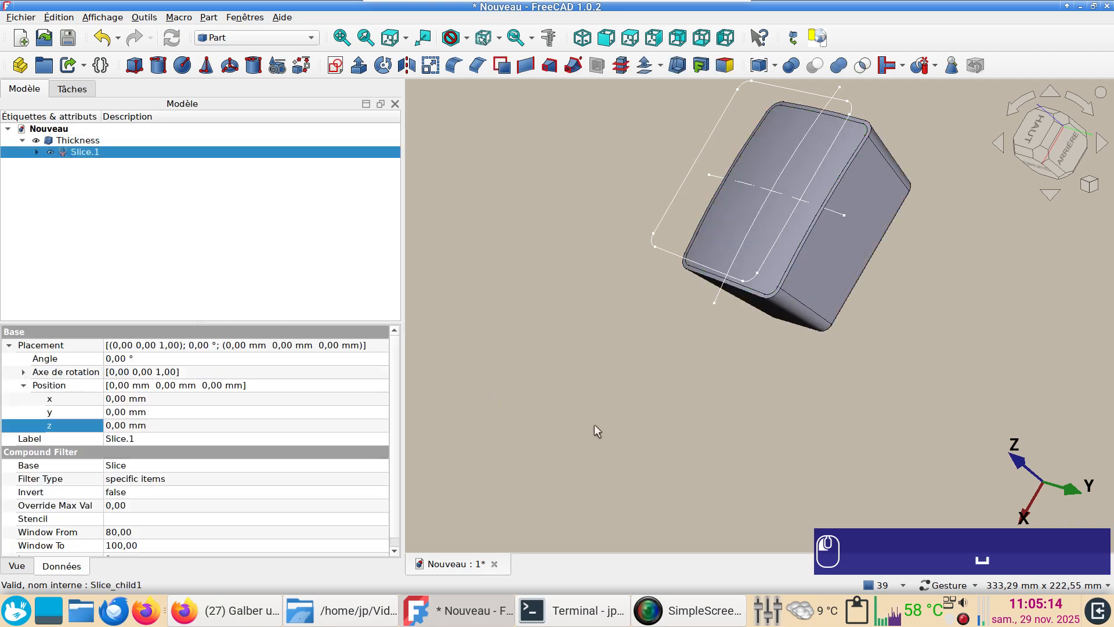
{"action": "left_click", "coordinate": [713, 250]}
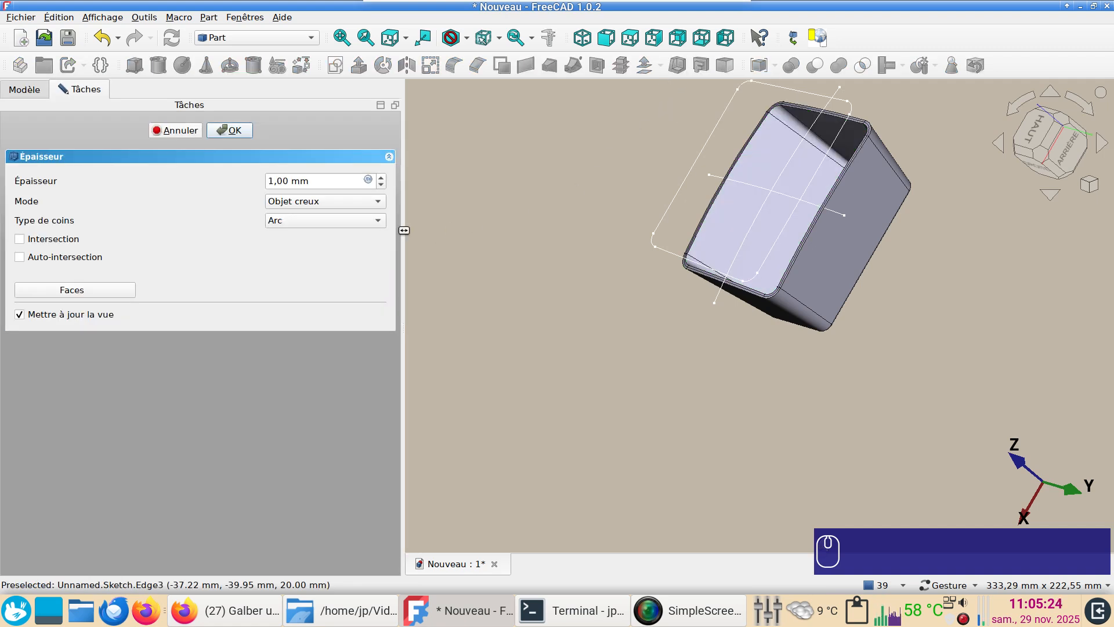
{"action": "left_click_drag", "start_coordinate": [327, 181], "coordinate": [238, 157]}
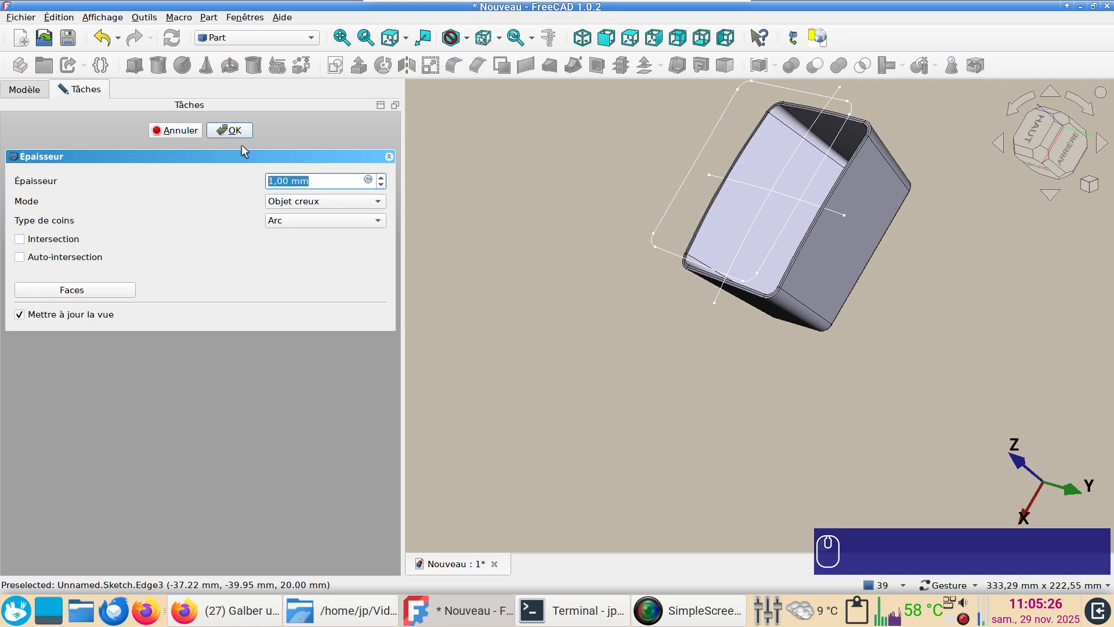
{"action": "key", "text": "KP_8"}
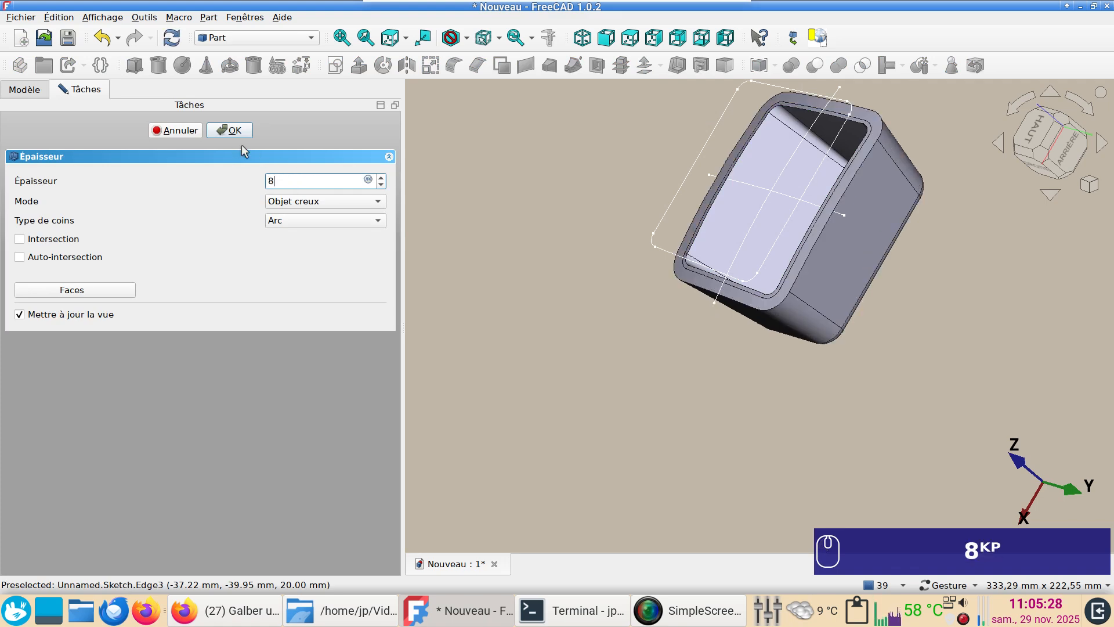
{"action": "left_click", "coordinate": [234, 131]}
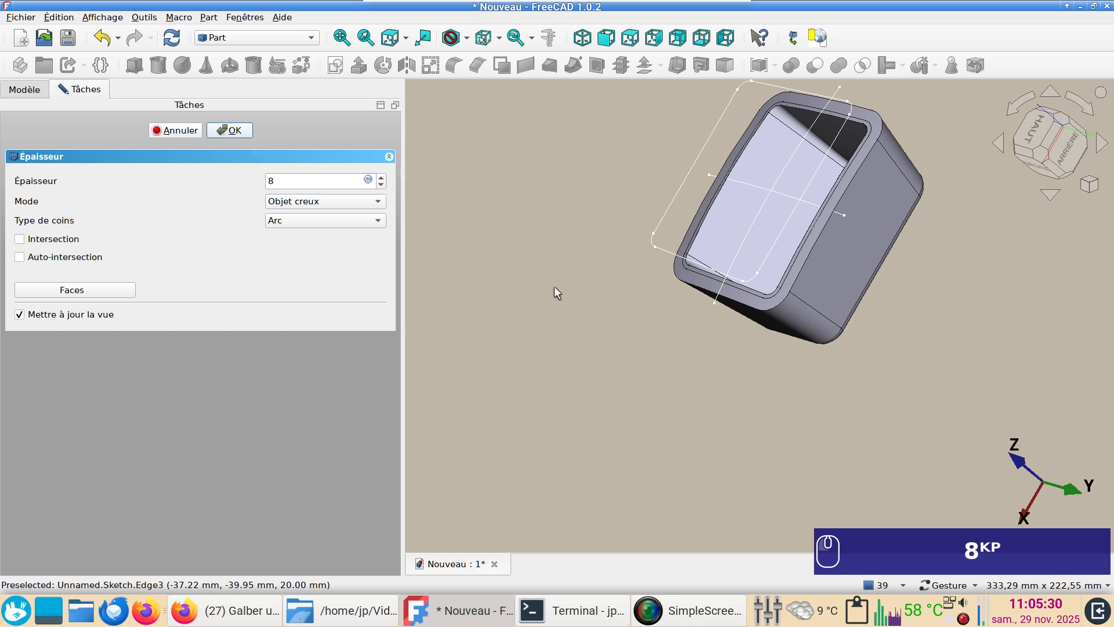
Show the Sweep surface nested under Thickness001
{"action": "mouse_move", "coordinate": [590, 232]}
{"action": "left_mouse_down"}
{"action": "mouse_move", "coordinate": [520, 228]}
{"action": "mouse_move", "coordinate": [617, 317]}
{"action": "left_mouse_up"}
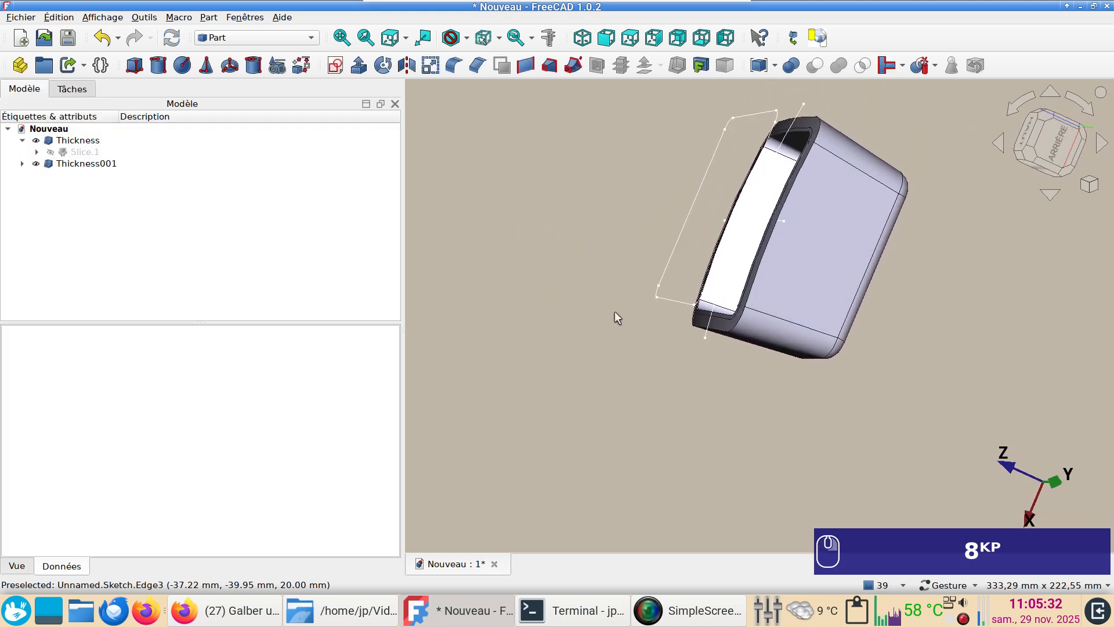
{"action": "left_click", "coordinate": [23, 164]}
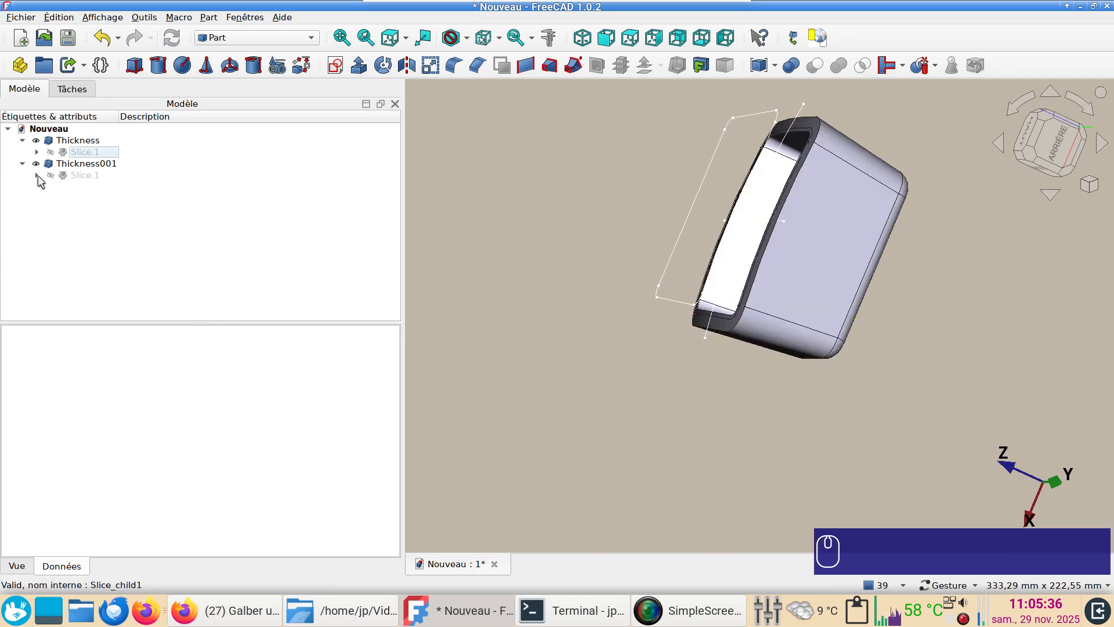
{"action": "left_click", "coordinate": [37, 176]}
{"action": "left_click", "coordinate": [51, 187]}
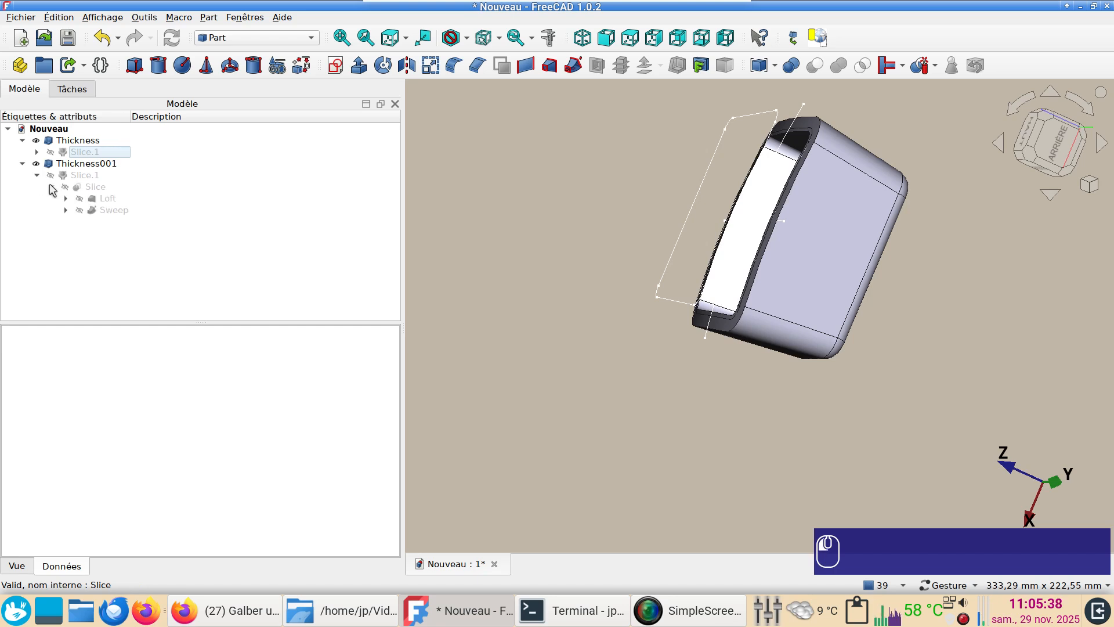
{"action": "left_click", "coordinate": [93, 210]}
{"action": "key", "text": "space"}
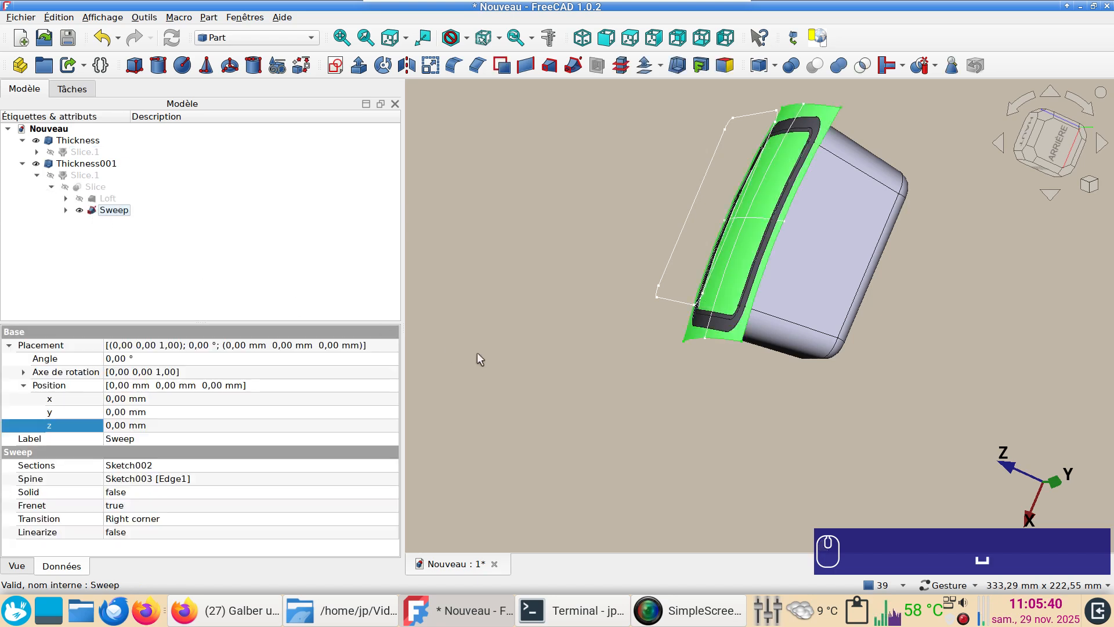
Create a link to the Sweep surface
{"action": "left_click_drag", "start_coordinate": [586, 319], "coordinate": [565, 328]}
{"action": "right_click_drag", "start_coordinate": [577, 329], "coordinate": [546, 341]}
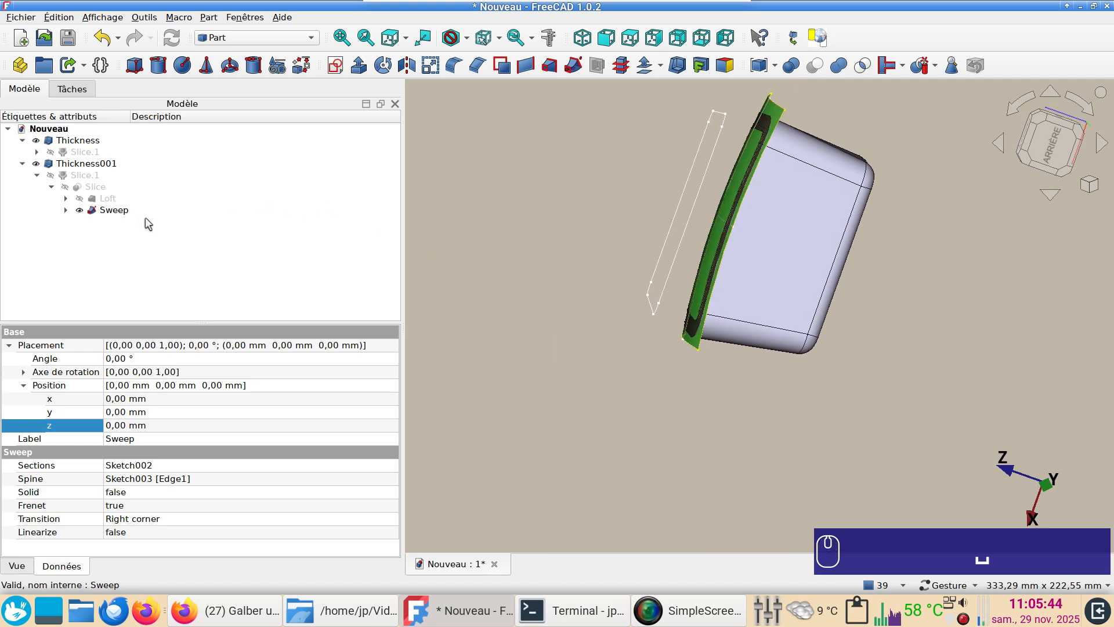
{"action": "left_click", "coordinate": [123, 214]}
{"action": "left_click", "coordinate": [68, 66]}
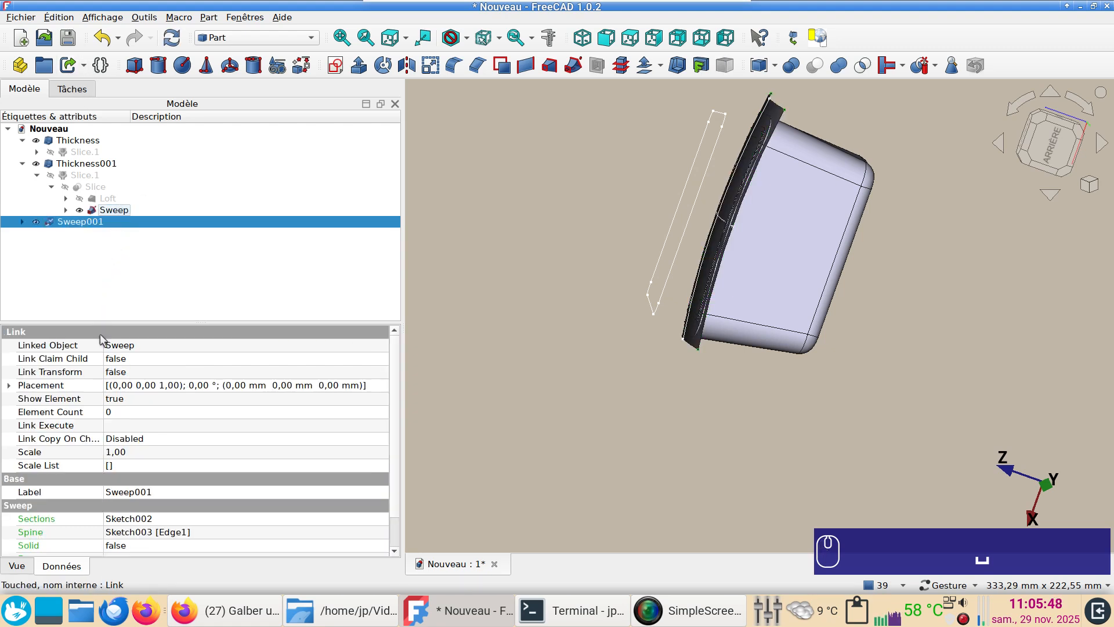
Offset the linked sweep surface Sweep001 by setting its Z position to -2 mm
{"action": "left_click", "coordinate": [9, 385]}
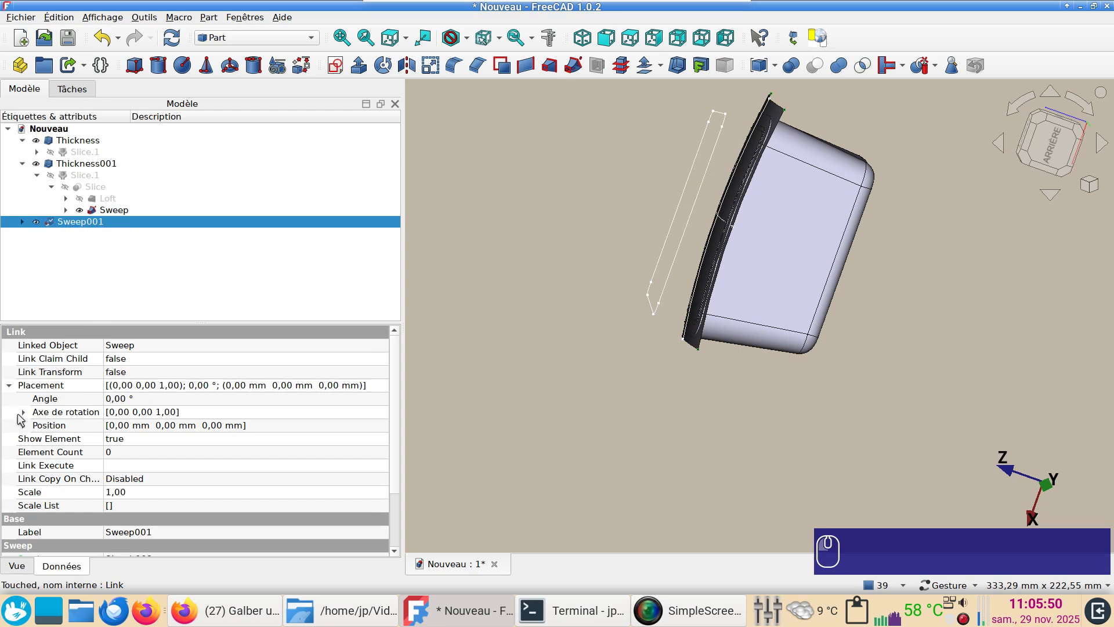
{"action": "left_click", "coordinate": [23, 425]}
{"action": "left_click", "coordinate": [131, 467]}
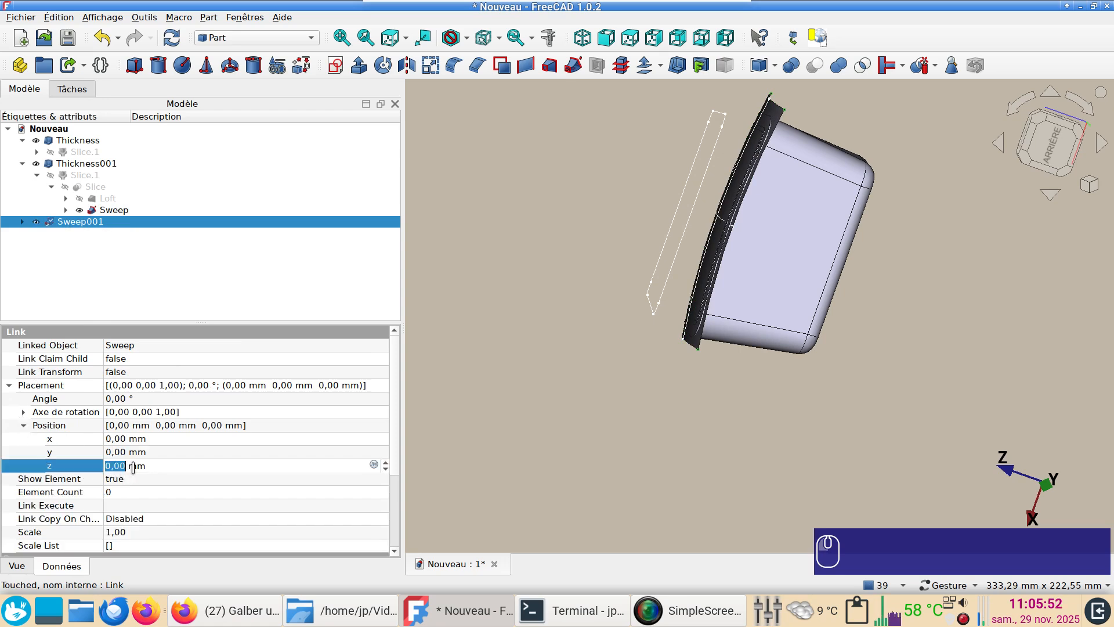
{"action": "type", "text": "-2"}
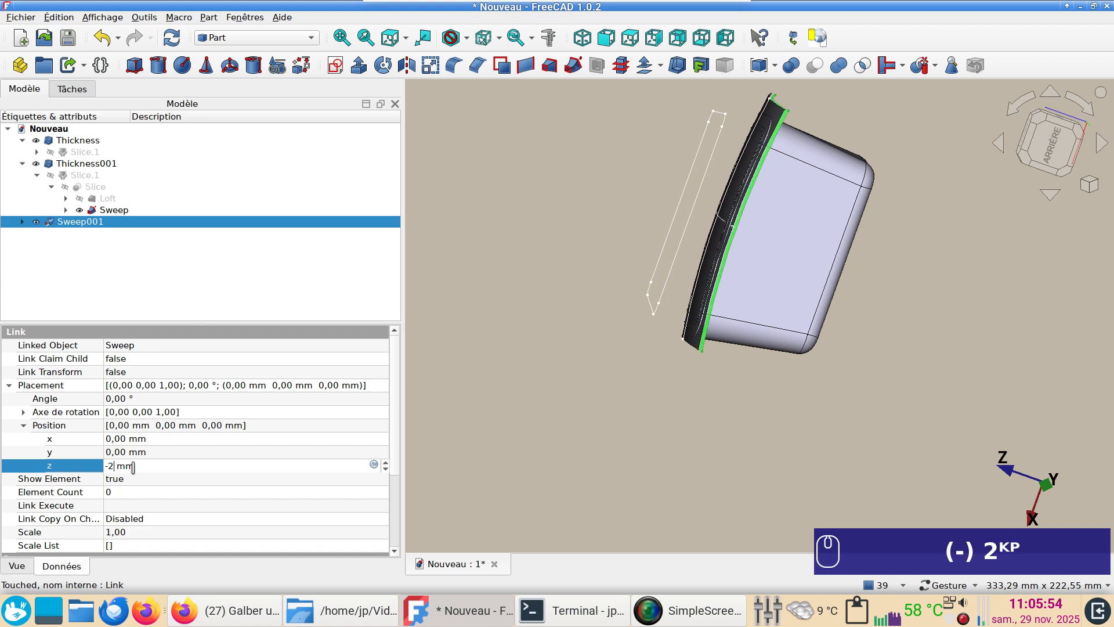
{"action": "left_click", "coordinate": [735, 474]}
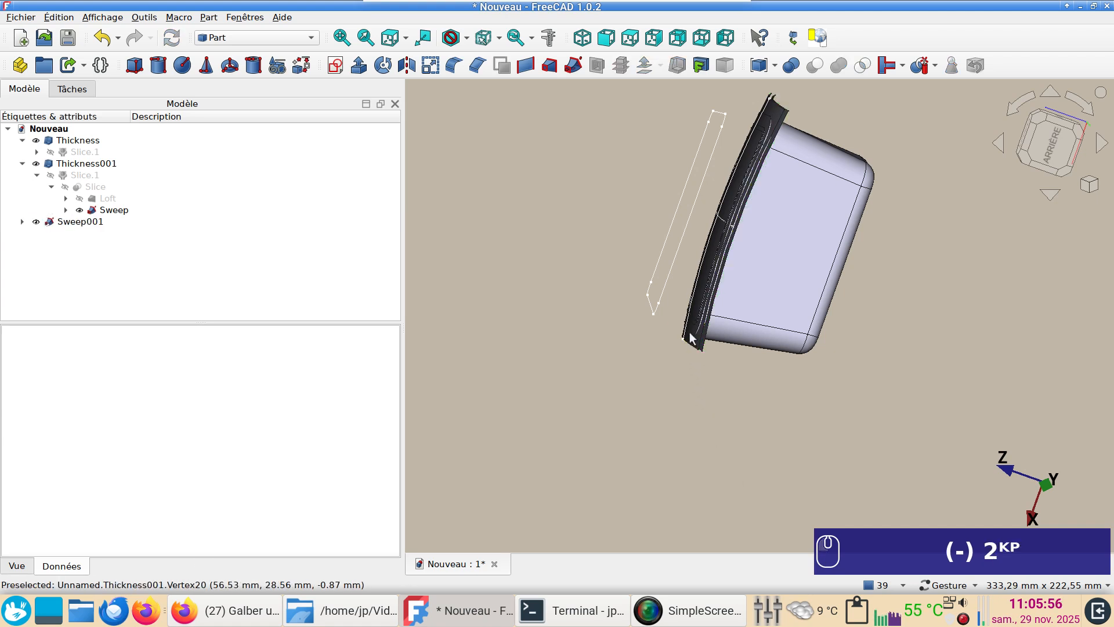
Hide the original Sweep, and slice Thickness001 apart with the linked surface Sweep001
{"action": "left_click", "coordinate": [114, 212]}
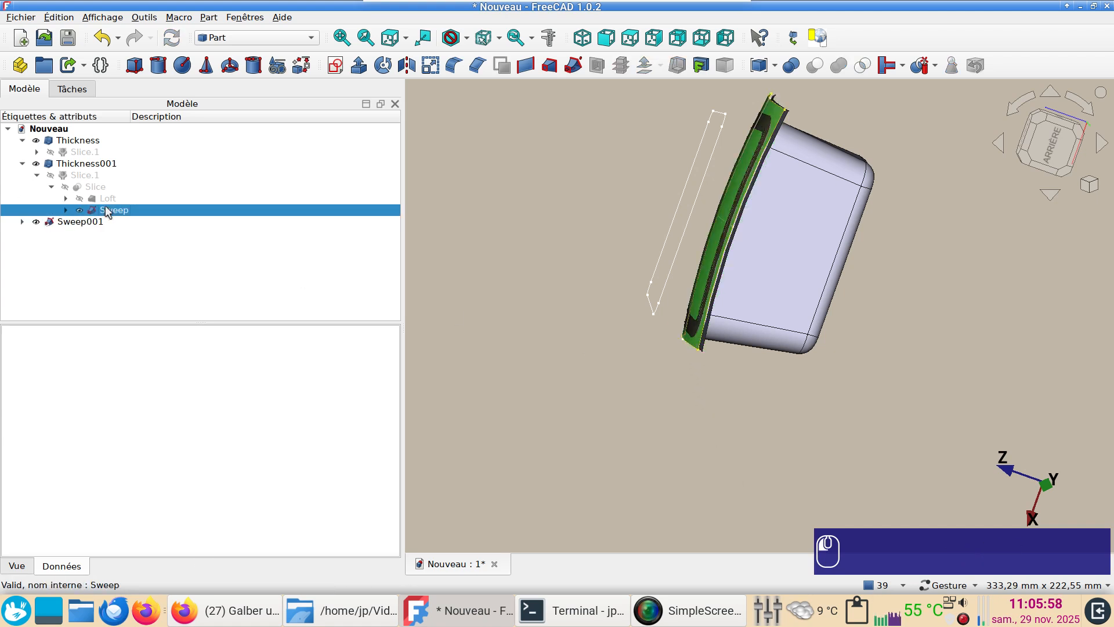
{"action": "key", "text": "space"}
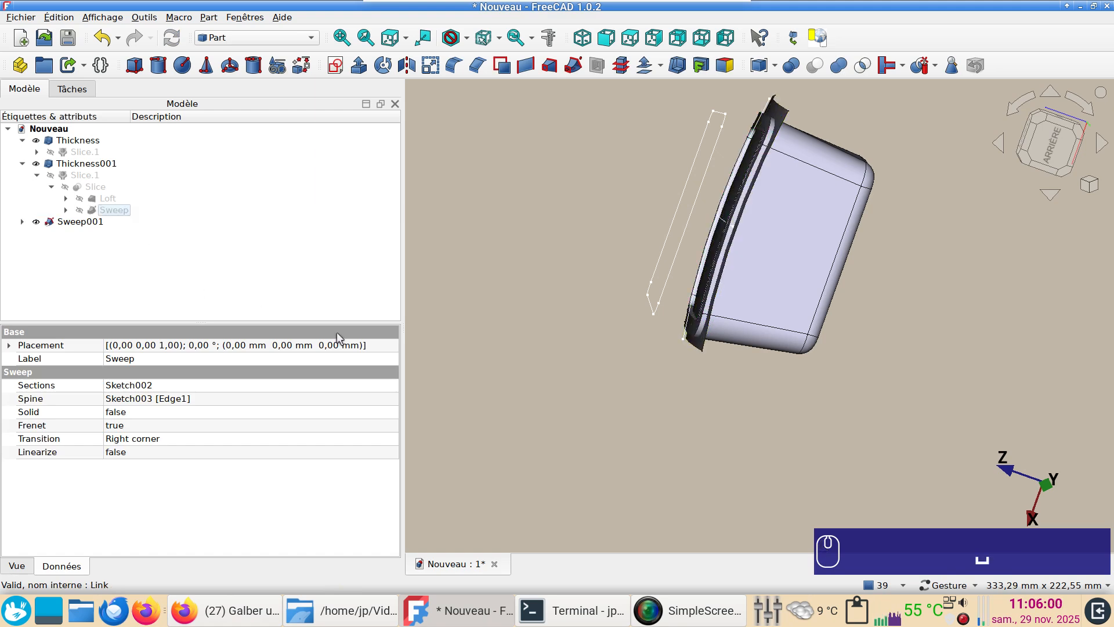
{"action": "left_click_drag", "start_coordinate": [544, 404], "coordinate": [664, 425]}
{"action": "left_click", "coordinate": [735, 311]}
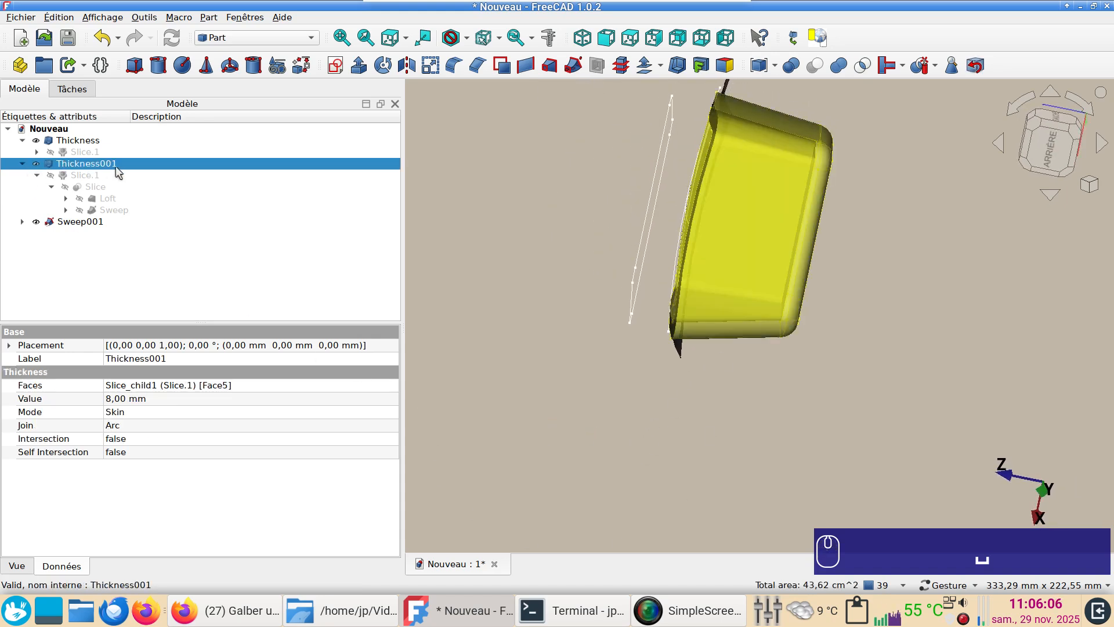
{"action": "left_click", "coordinate": [96, 225], "text": "ctrl"}
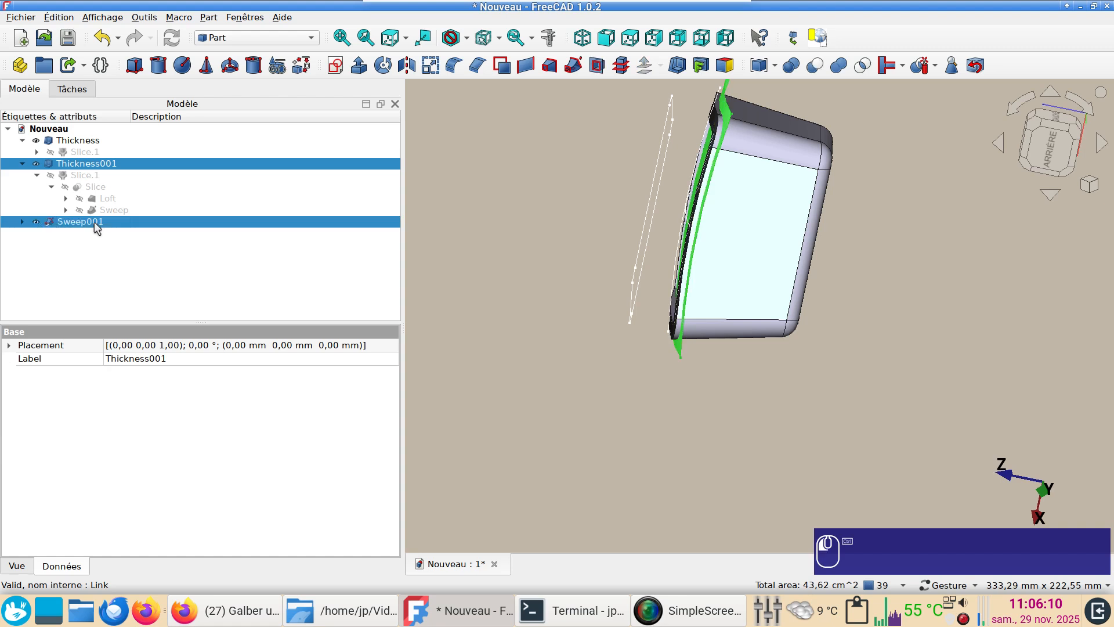
{"action": "left_click", "coordinate": [919, 66]}
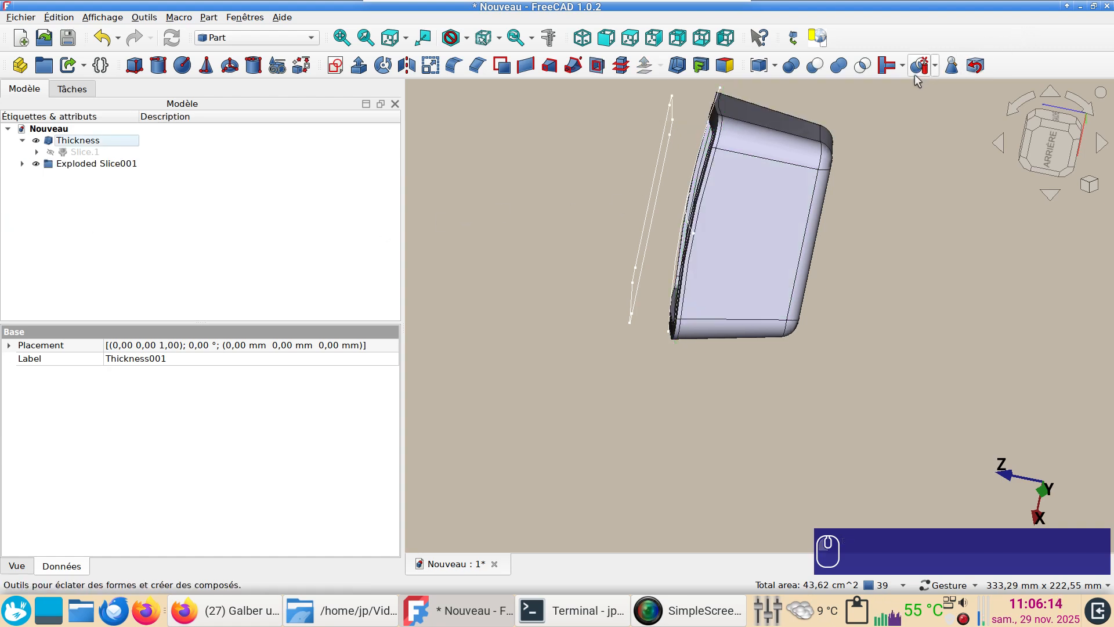
Hide and delete the piece Slice001.1, and remove the Exploded Slice001 group while keeping Slice001.0
{"action": "key", "text": "space"}
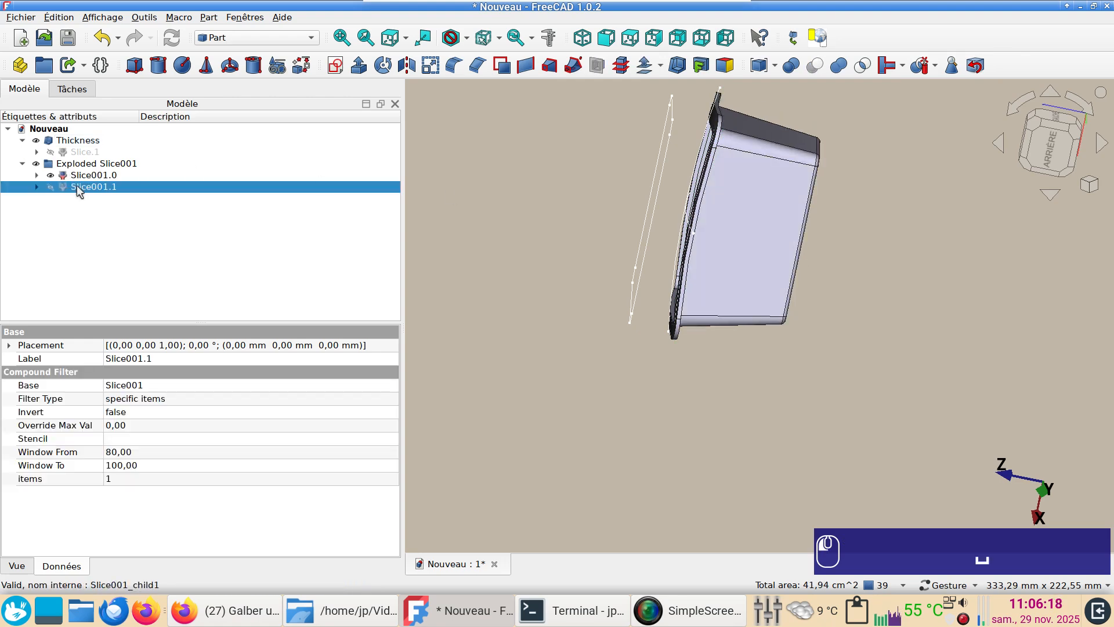
{"action": "key", "text": "Delete"}
{"action": "left_click", "coordinate": [92, 164]}
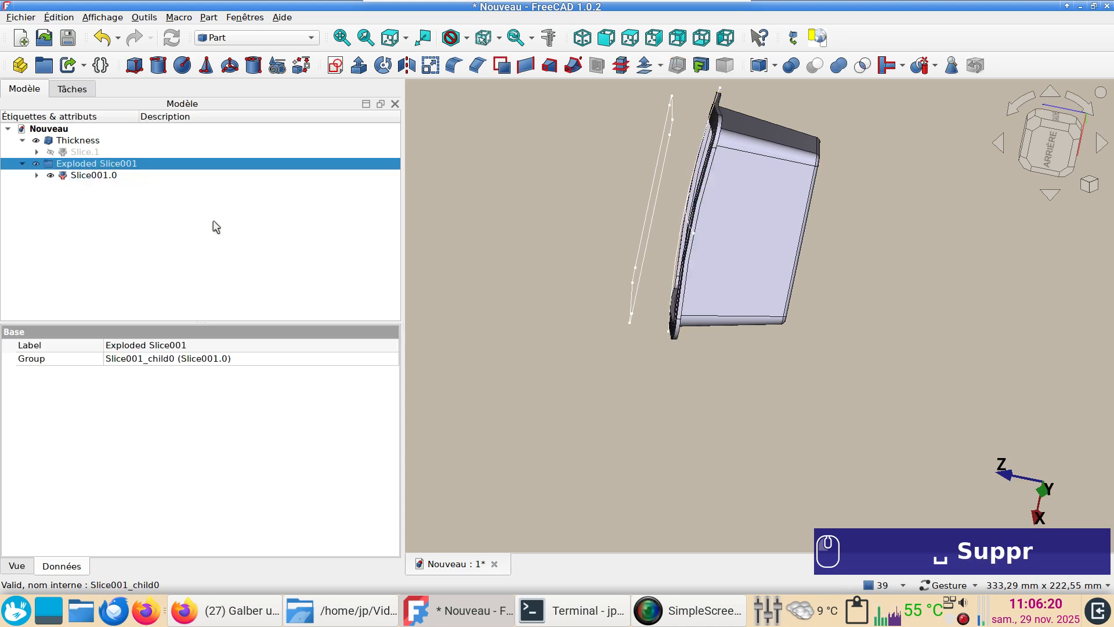
{"action": "key", "text": "Delete"}
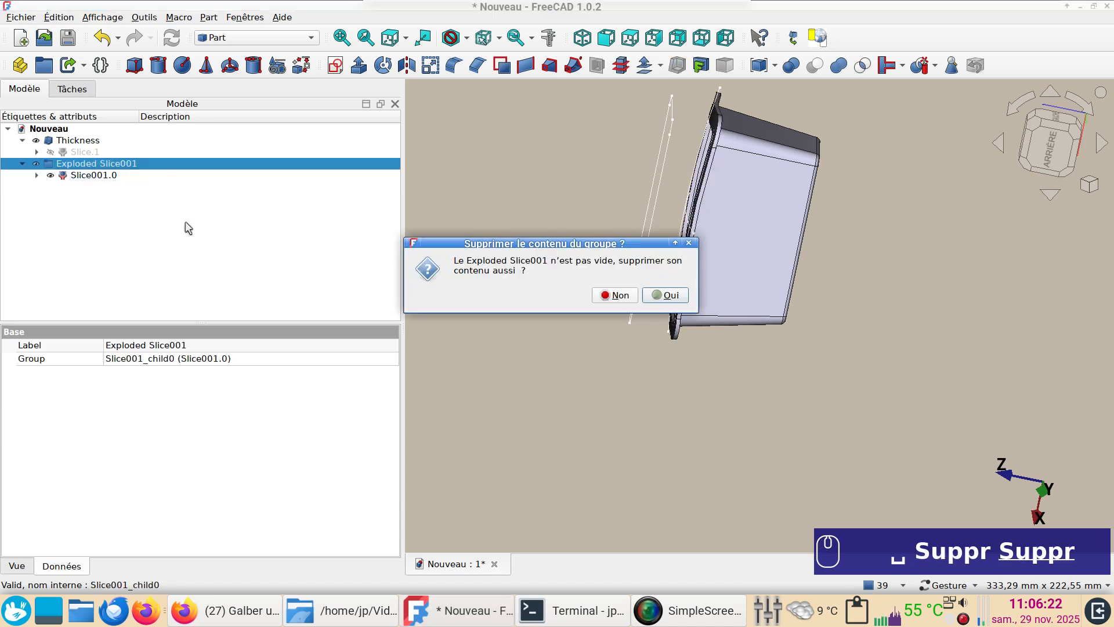
{"action": "left_click", "coordinate": [624, 295]}
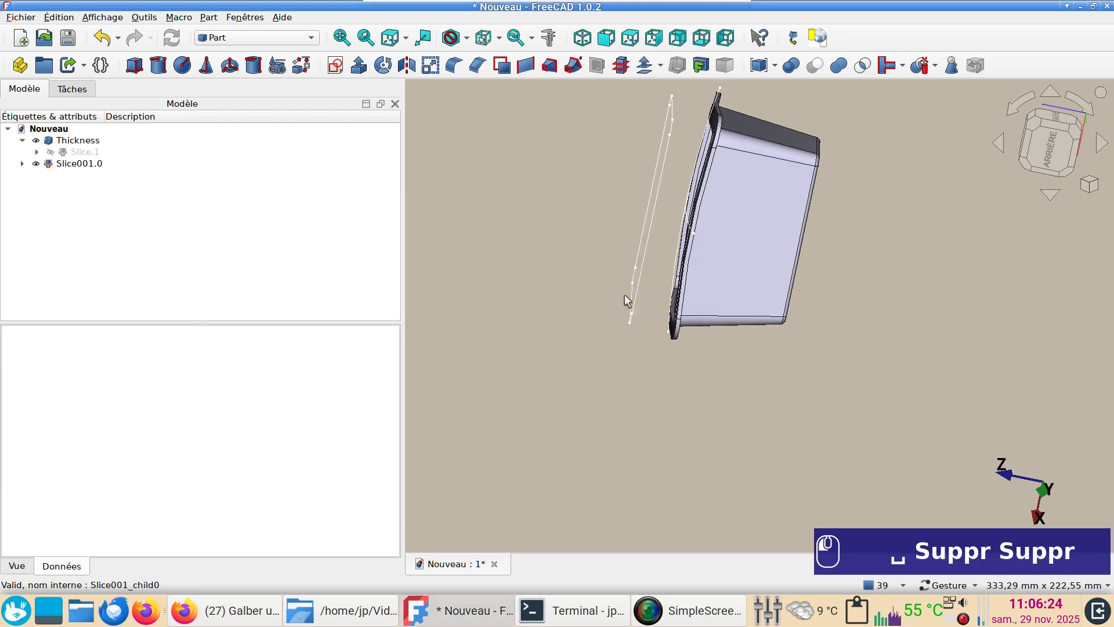
Examine the tray's opening and new rim from several angles, including straight from above
{"action": "left_click_drag", "start_coordinate": [624, 294], "coordinate": [718, 339]}
{"action": "right_click_drag", "start_coordinate": [719, 340], "coordinate": [870, 348]}
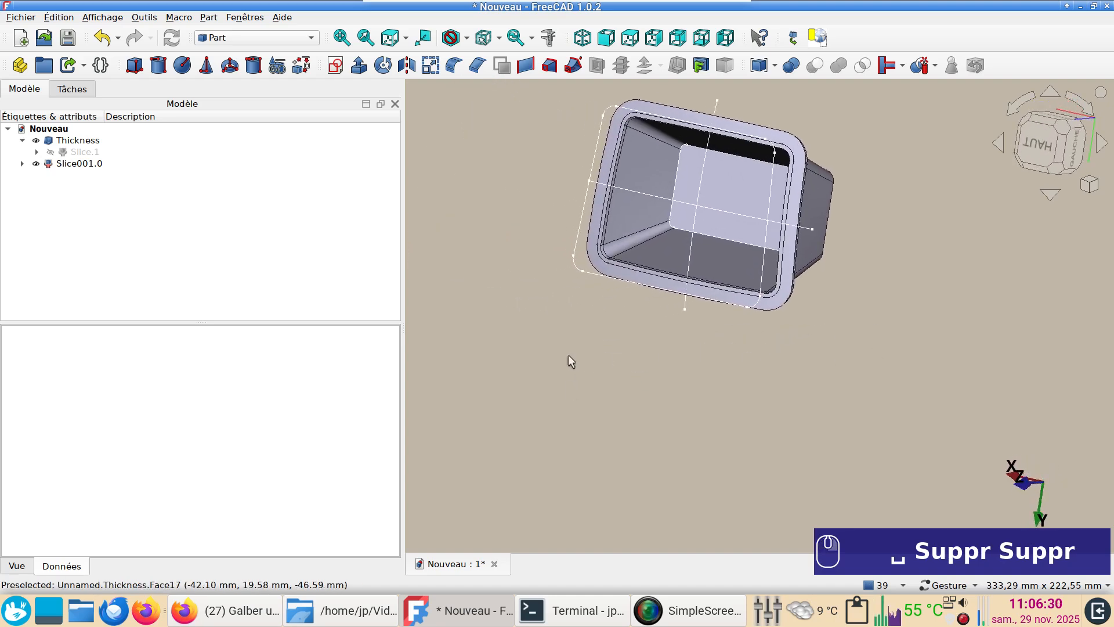
{"action": "right_click_drag", "start_coordinate": [617, 339], "coordinate": [602, 406]}
{"action": "left_click_drag", "start_coordinate": [604, 406], "coordinate": [646, 416]}
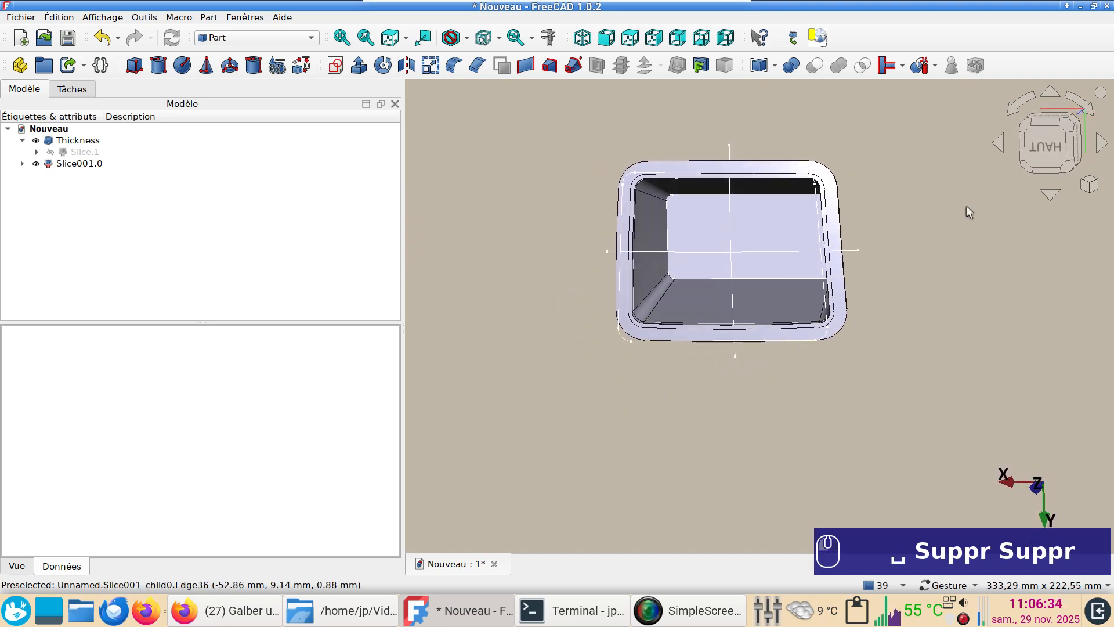
{"action": "key", "text": "KP_2"}
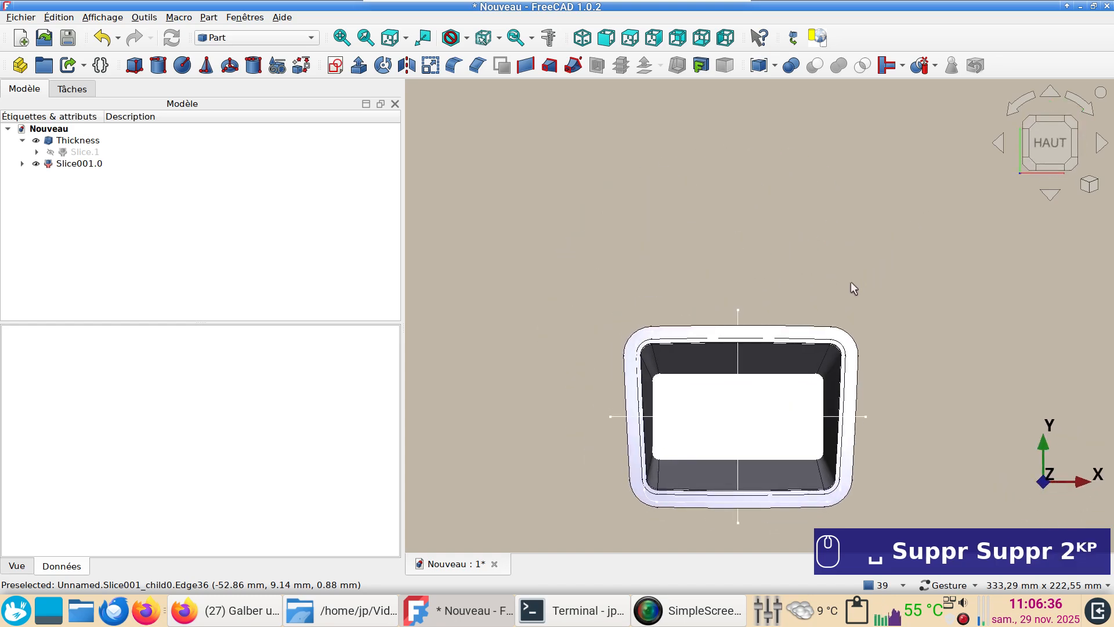
{"action": "left_click", "coordinate": [22, 163]}
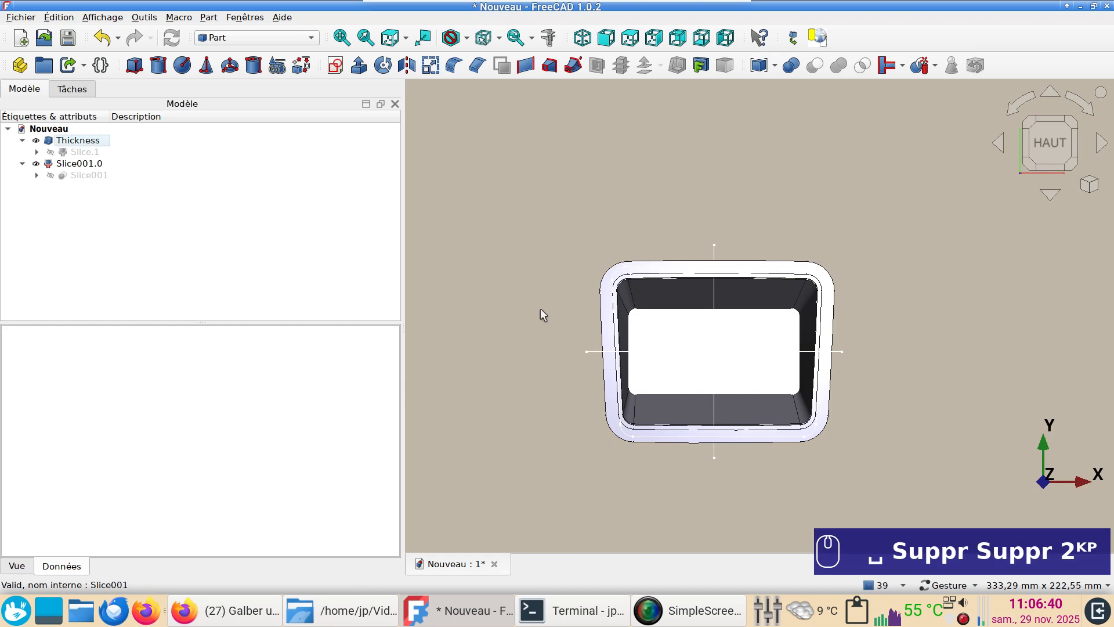
{"action": "left_click_drag", "start_coordinate": [518, 336], "coordinate": [437, 328]}
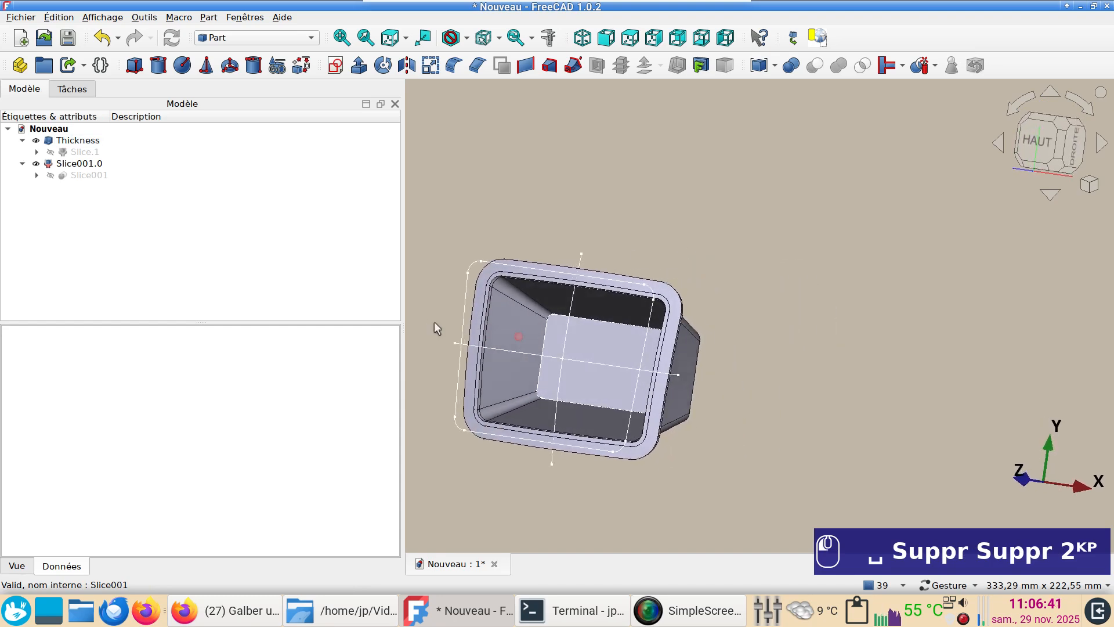
Edit the Loft's upper profile Sketch, setting the horizontal dimension along its shorter edge to 70 mm
{"action": "left_click", "coordinate": [467, 301]}
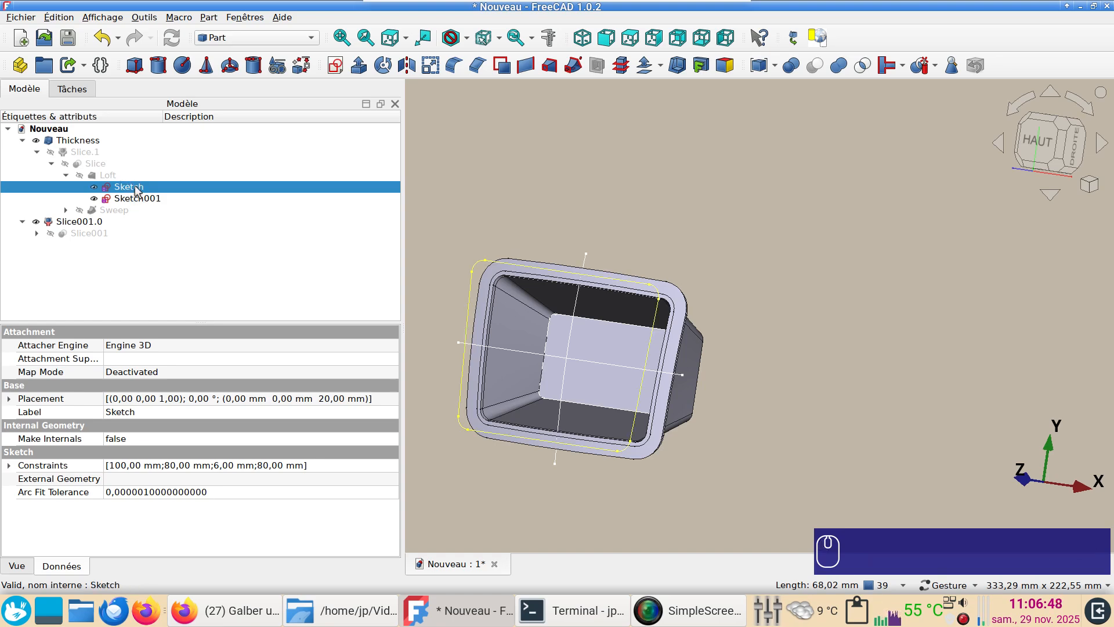
{"action": "double_click", "coordinate": [129, 187]}
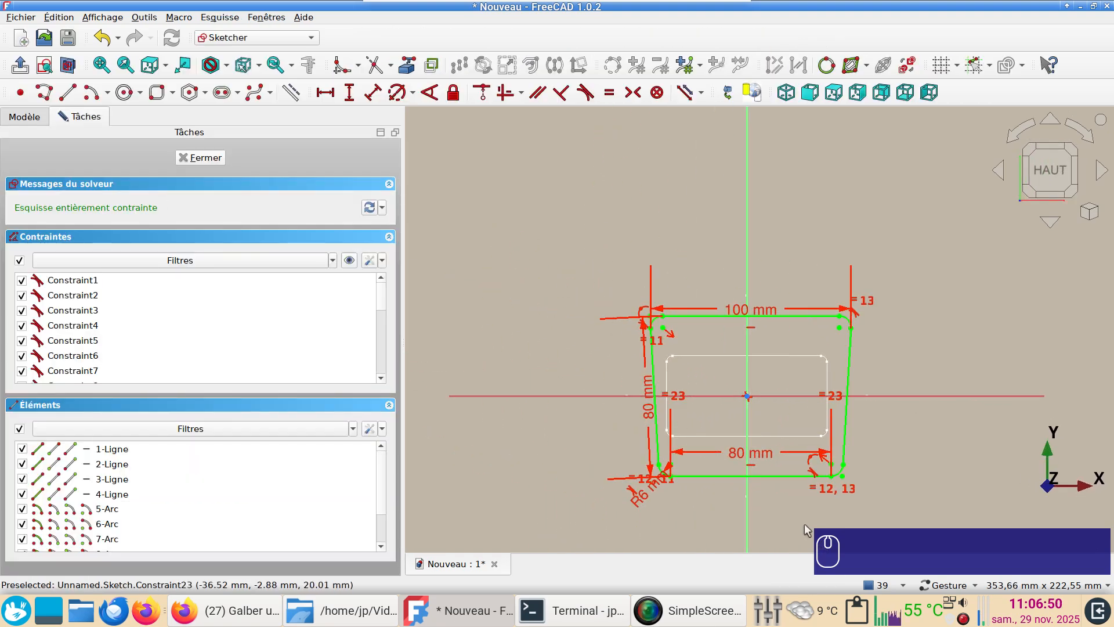
{"action": "double_click", "coordinate": [749, 457]}
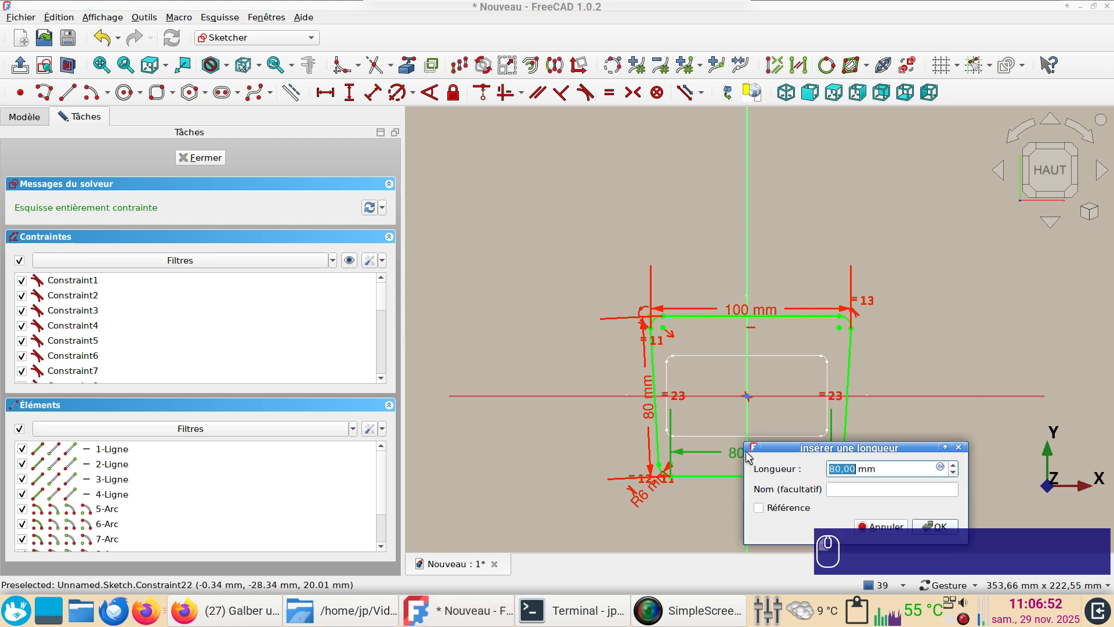
{"action": "type", "text": "70"}
{"action": "key", "text": "Return"}
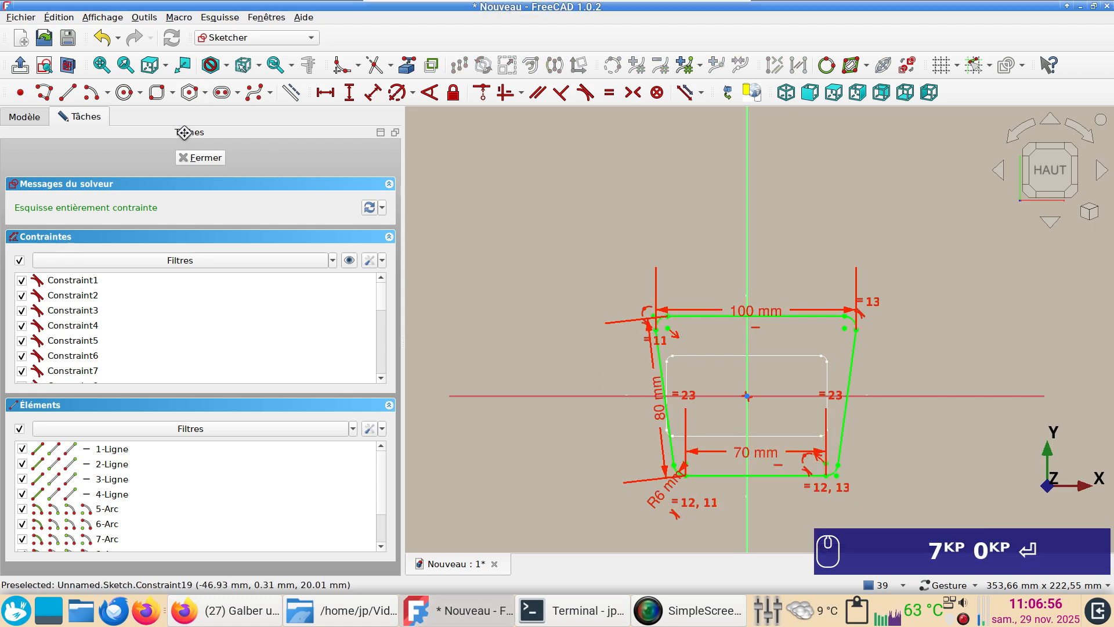
{"action": "left_click", "coordinate": [198, 161]}
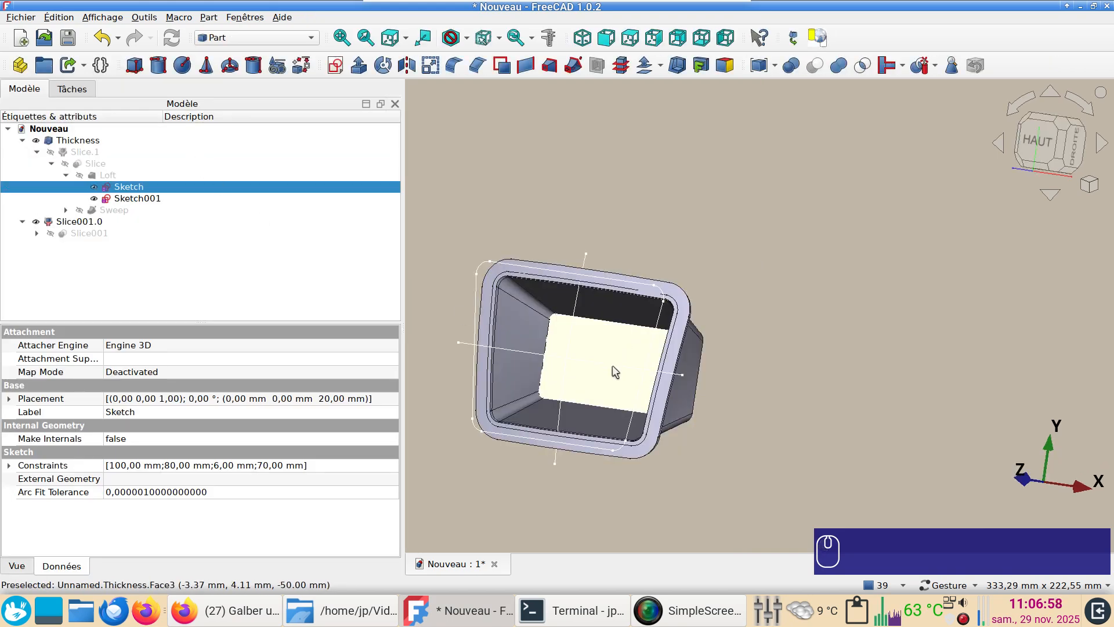
Examine the reshaped tray's interior, rim and outer walls from several angles and distances
{"action": "right_click_drag", "start_coordinate": [633, 362], "coordinate": [771, 318]}
{"action": "mouse_move", "coordinate": [874, 400]}
{"action": "left_mouse_down"}
{"action": "mouse_move", "coordinate": [905, 391]}
{"action": "mouse_move", "coordinate": [785, 385]}
{"action": "left_mouse_up"}
{"action": "right_click_drag", "start_coordinate": [785, 385], "coordinate": [817, 461]}
{"action": "left_click_drag", "start_coordinate": [716, 443], "coordinate": [721, 456]}
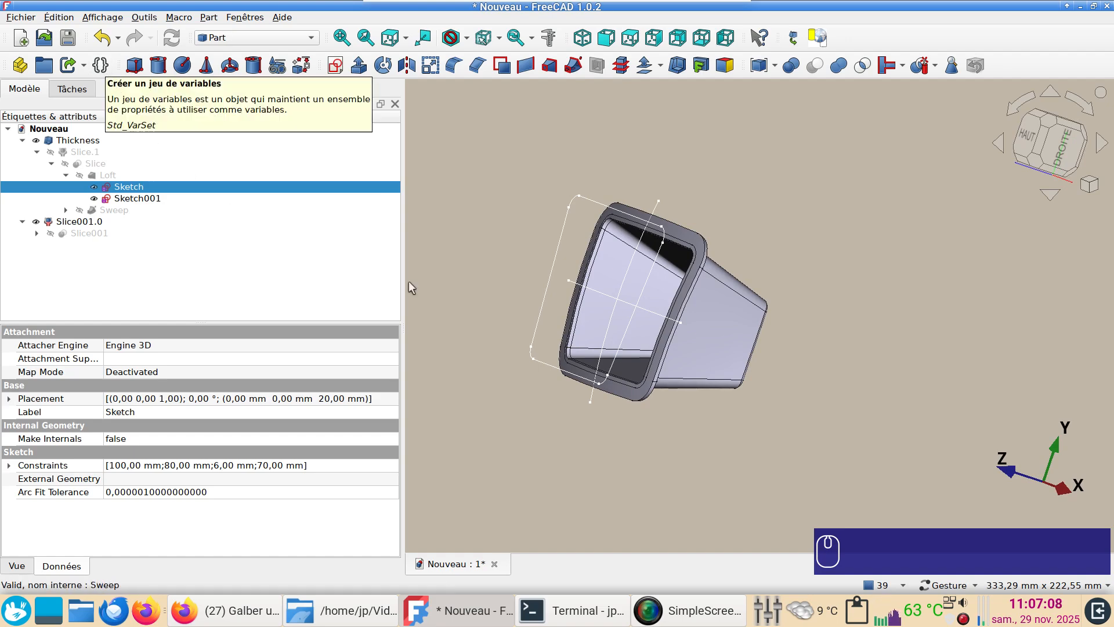
{"action": "left_click_drag", "start_coordinate": [619, 441], "coordinate": [655, 446]}
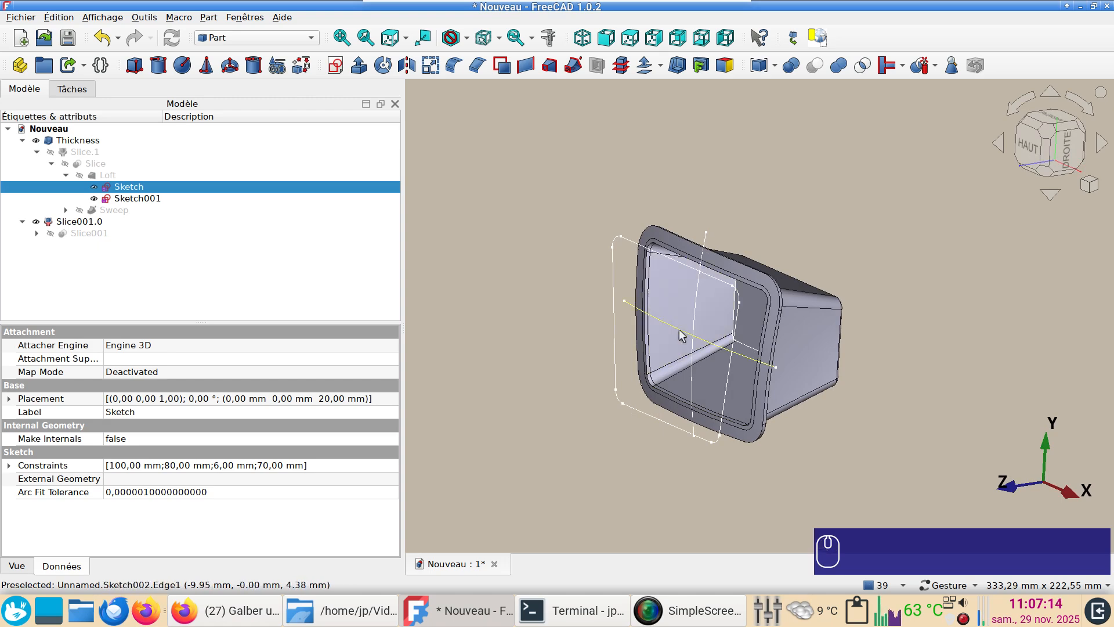
{"action": "left_click_drag", "start_coordinate": [886, 351], "coordinate": [893, 377]}
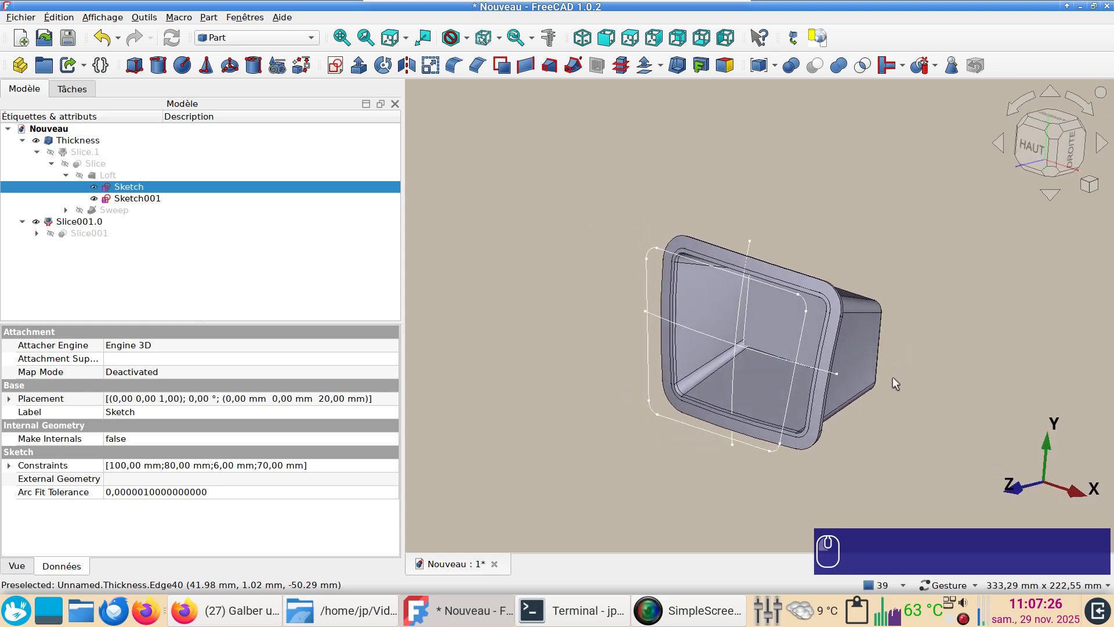
{"action": "scroll", "coordinate": [879, 392], "scroll_direction": "up", "scroll_amount": 1}
{"action": "right_click_drag", "start_coordinate": [866, 426], "coordinate": [841, 418]}
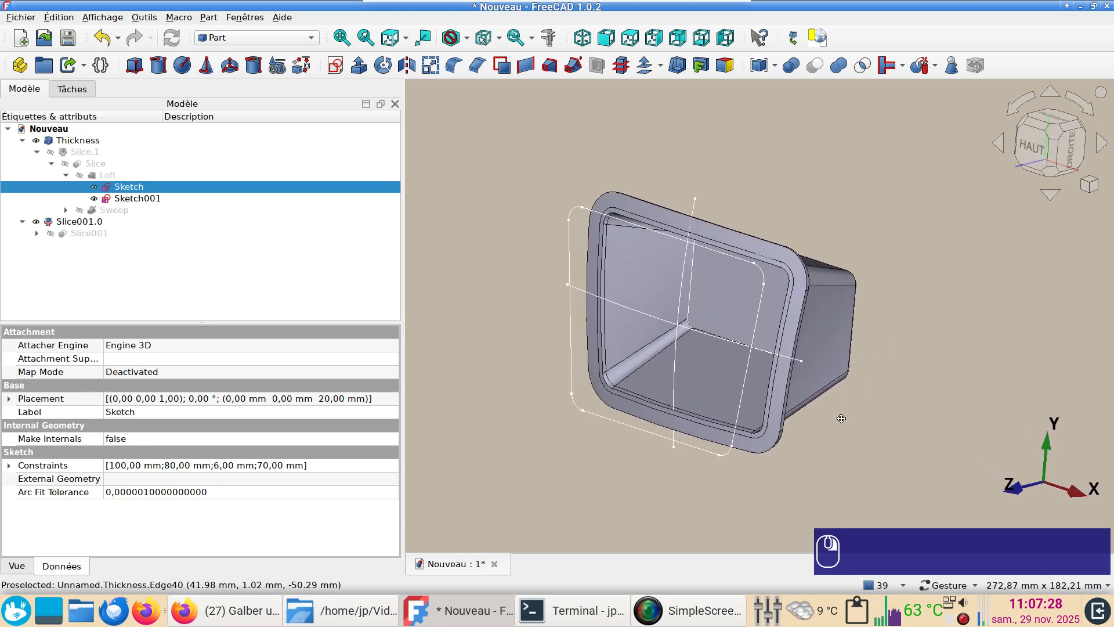
{"action": "mouse_move", "coordinate": [820, 438]}
{"action": "left_mouse_down"}
{"action": "mouse_move", "coordinate": [786, 353]}
{"action": "mouse_move", "coordinate": [789, 421]}
{"action": "left_mouse_up"}
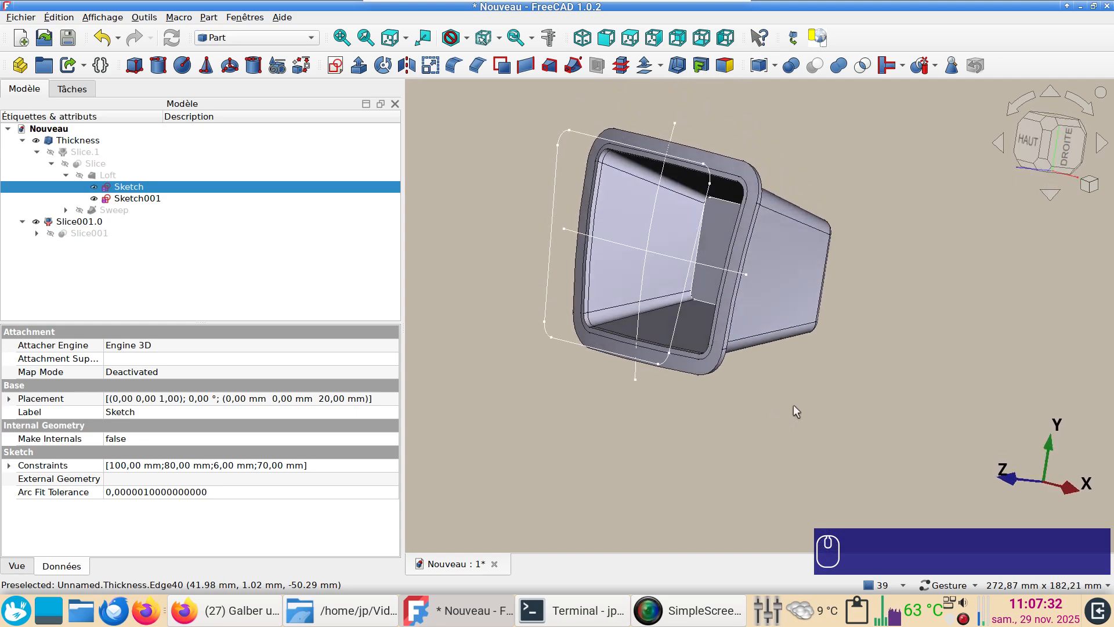
{"action": "scroll", "coordinate": [793, 405], "scroll_direction": "down", "scroll_amount": 1}
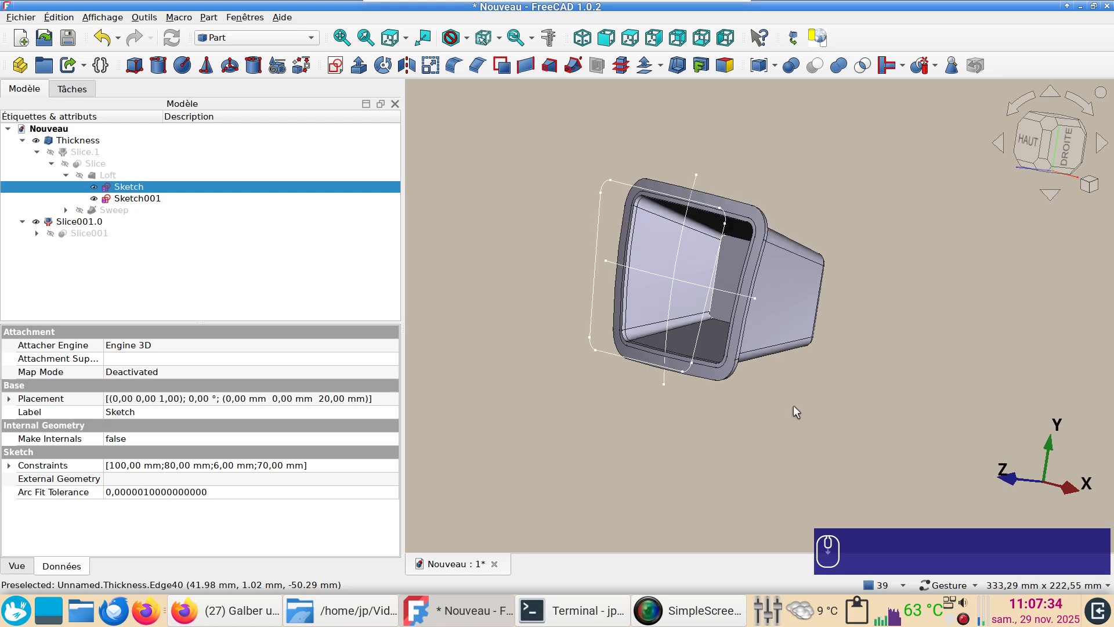
{"action": "right_click_drag", "start_coordinate": [789, 414], "coordinate": [832, 442]}
{"action": "scroll", "coordinate": [815, 412], "scroll_direction": "up", "scroll_amount": 1}
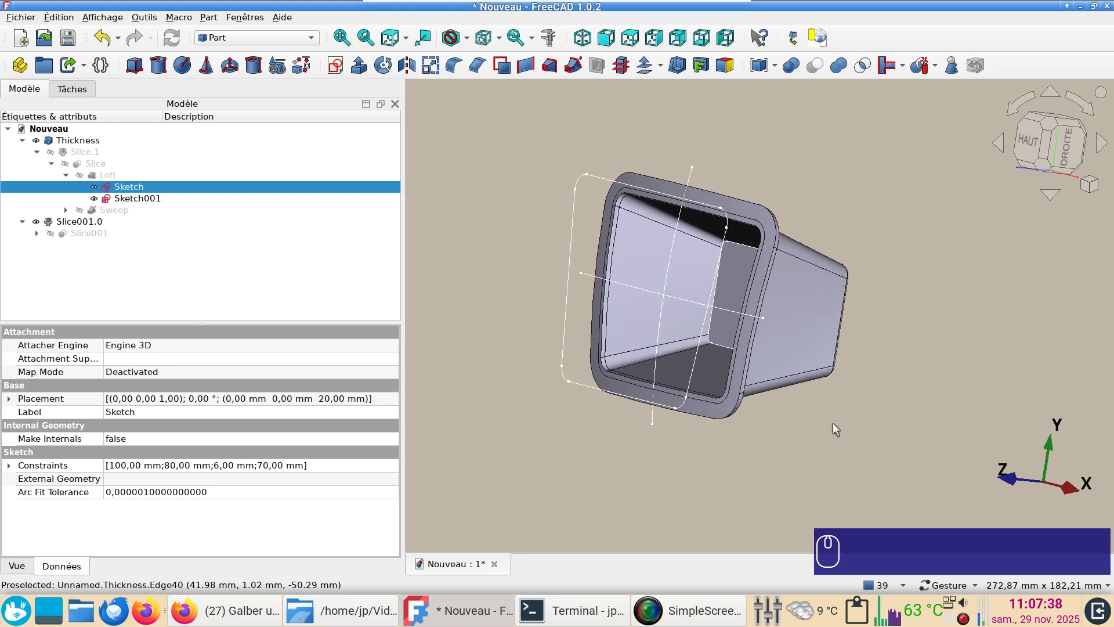